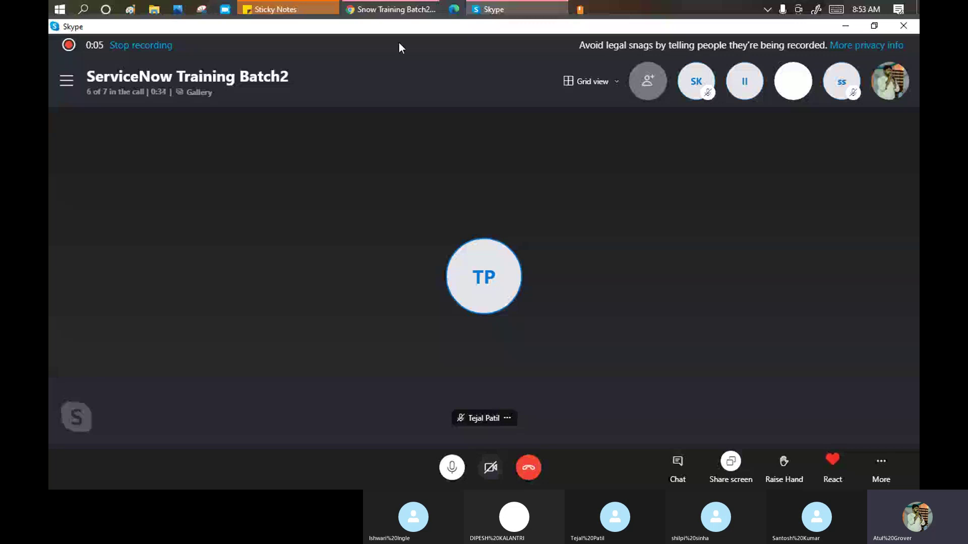
Switch to Chrome and load the Service Portal at dev86271.service-now.com/sp in a new tab.
{"action": "left_click", "coordinate": [406, 16]}
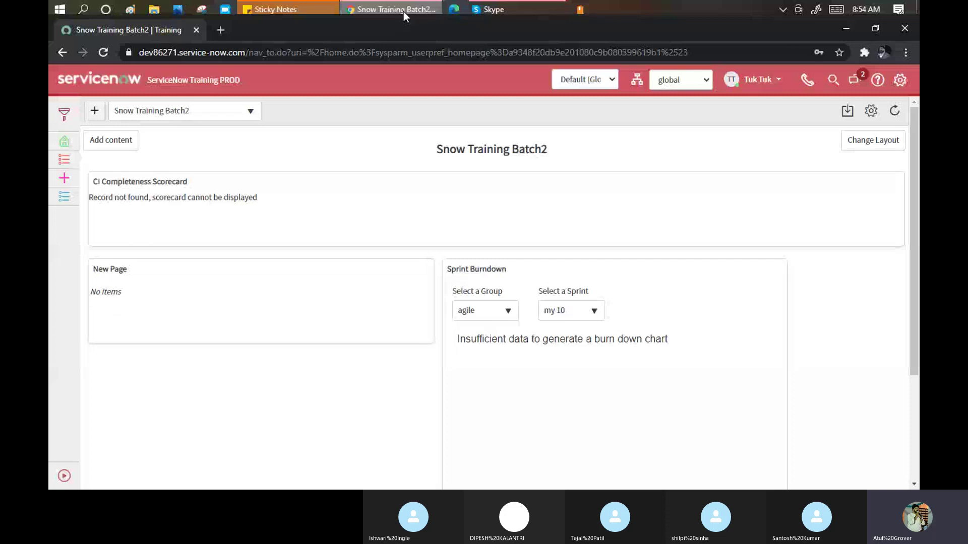
{"action": "left_click", "coordinate": [222, 29]}
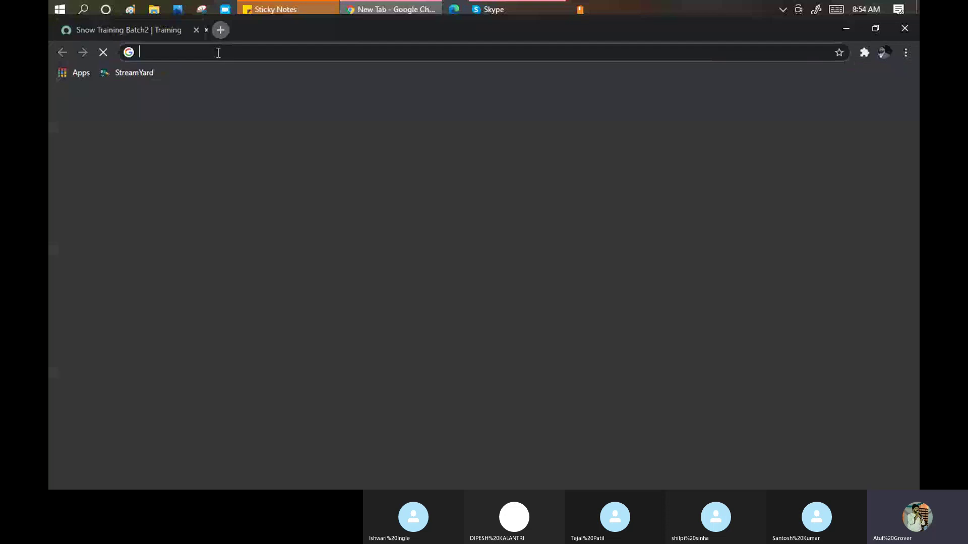
{"action": "type", "text": "dev86271.service-now.com"}
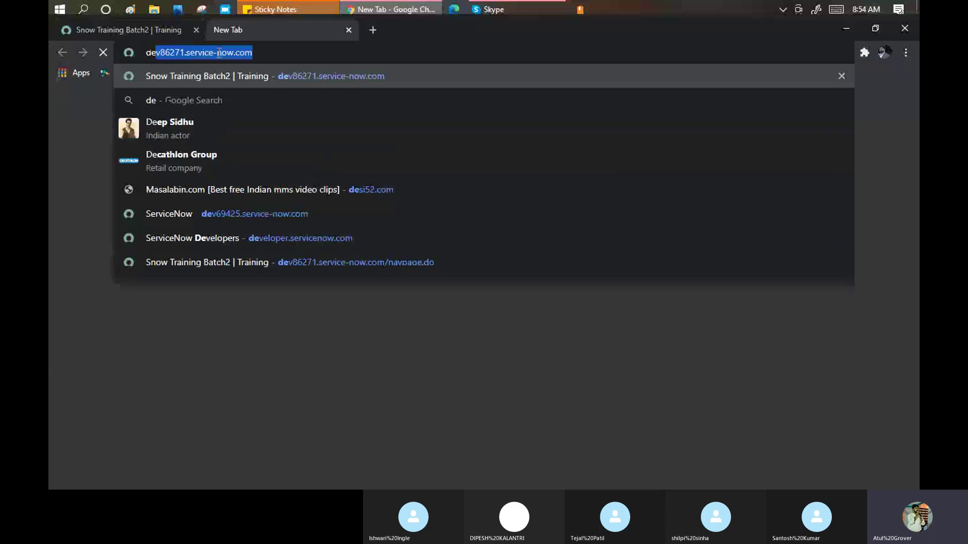
{"action": "key", "text": "Right"}
{"action": "type", "text": "/"}
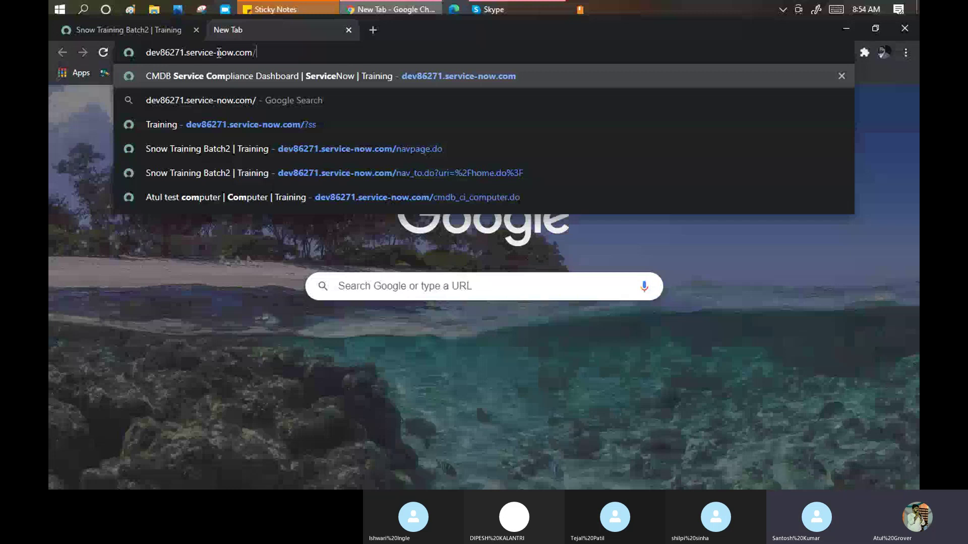
{"action": "key", "text": "Return"}
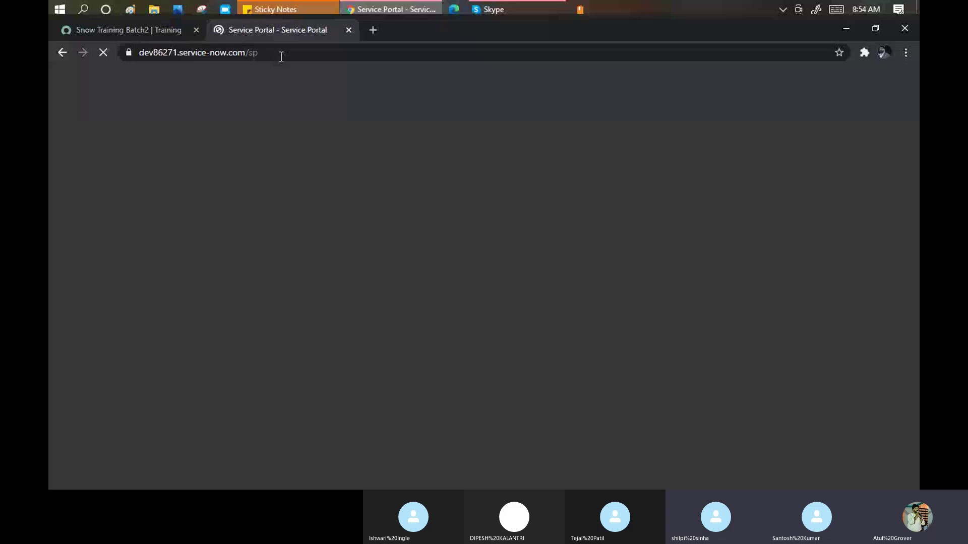
Check the available Wi-Fi networks and the Skype call window, and return to the Service Portal in Chrome.
{"action": "left_click", "coordinate": [782, 9]}
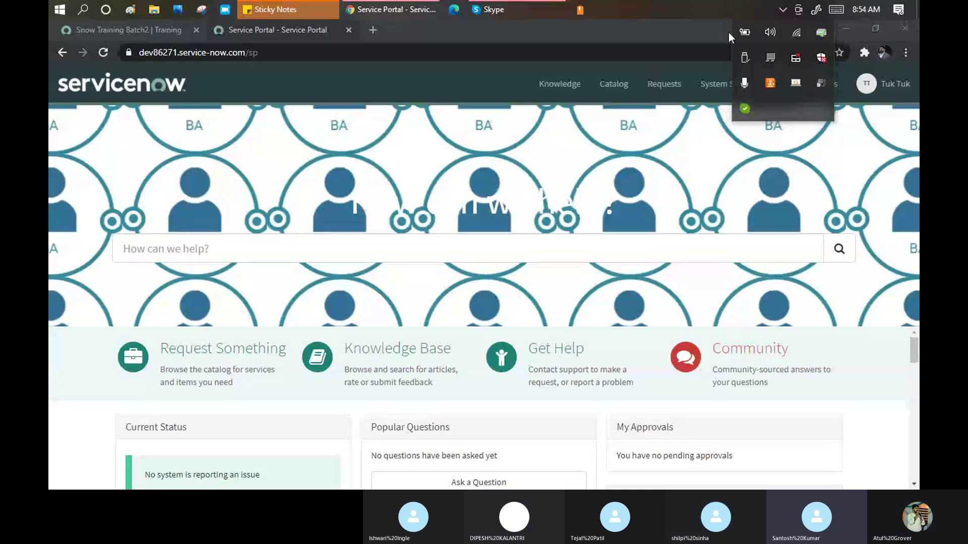
{"action": "left_click", "coordinate": [798, 33]}
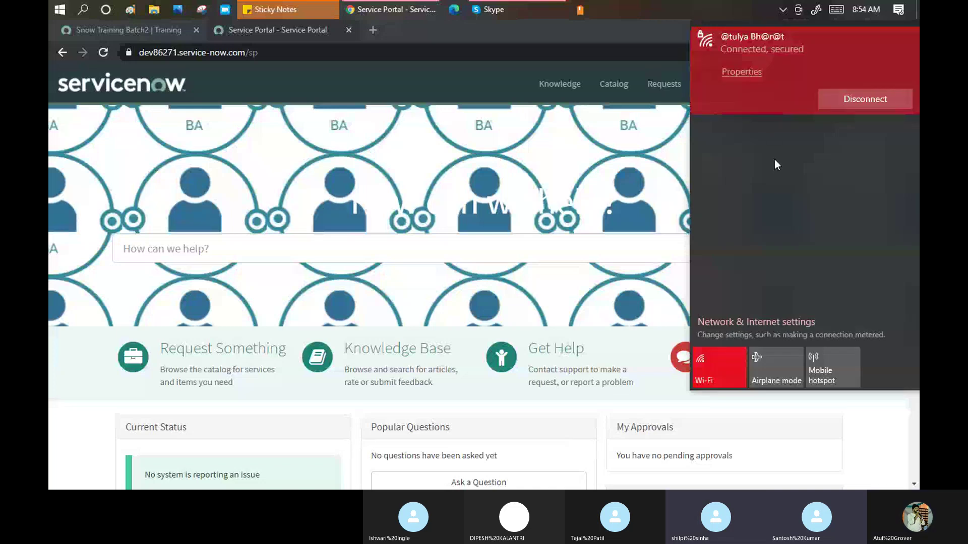
{"action": "left_click", "coordinate": [640, 32]}
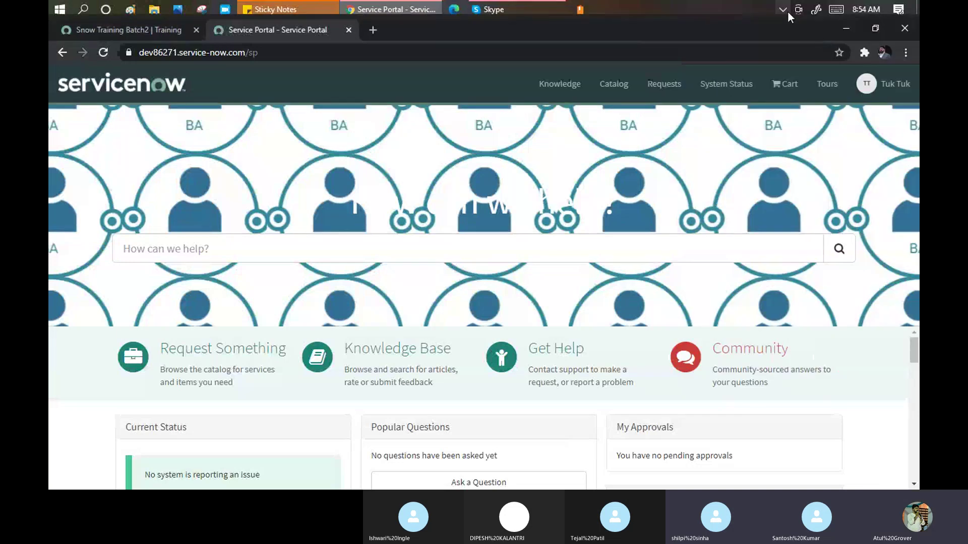
{"action": "left_click", "coordinate": [783, 10]}
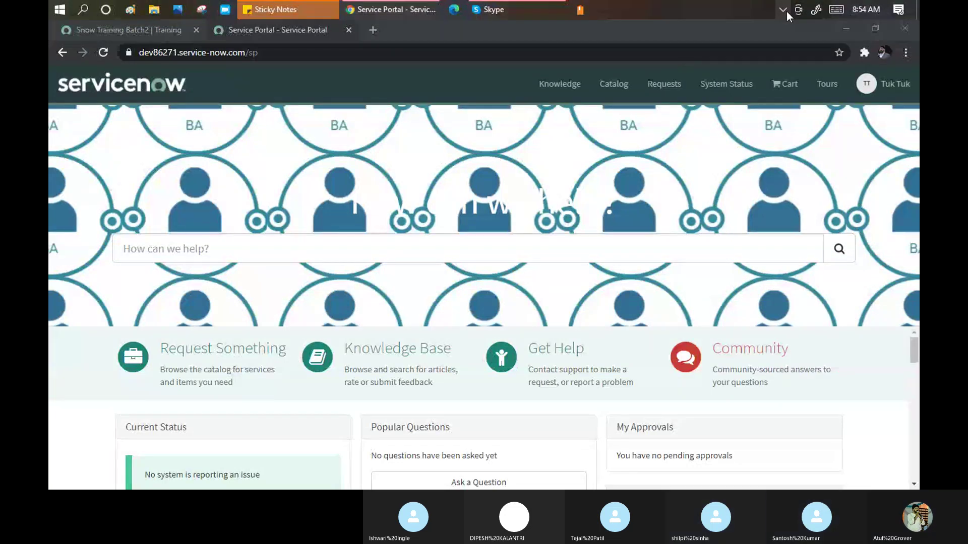
{"action": "left_click", "coordinate": [780, 8]}
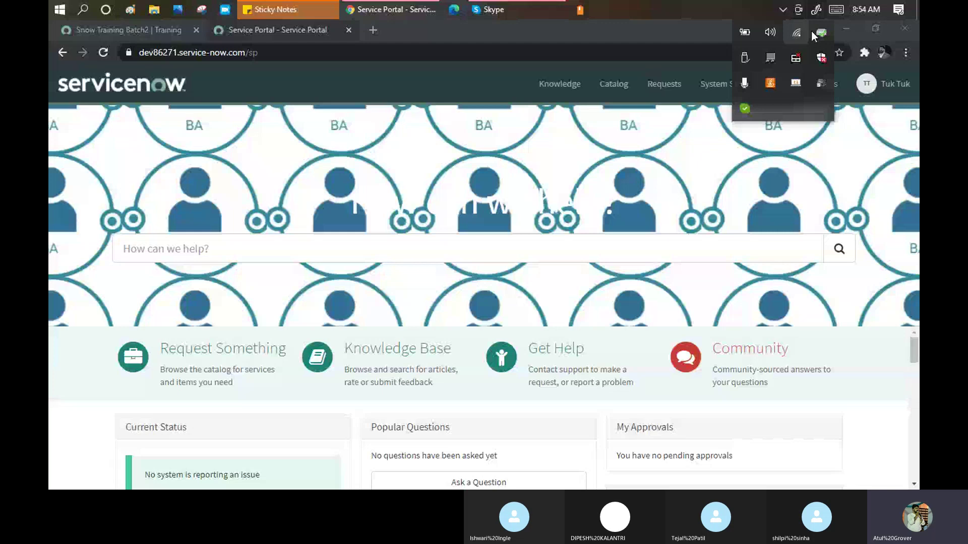
{"action": "left_click", "coordinate": [810, 31]}
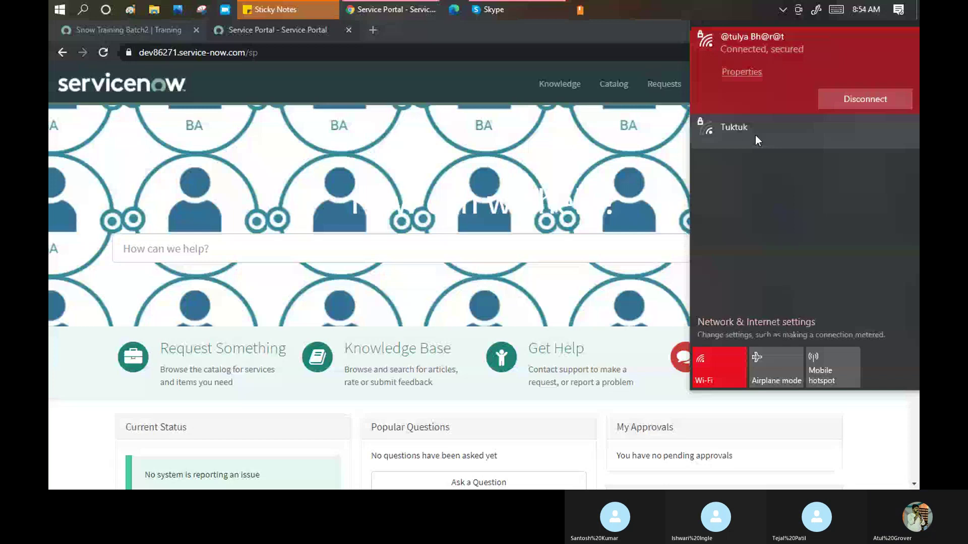
{"action": "left_click", "coordinate": [531, 26]}
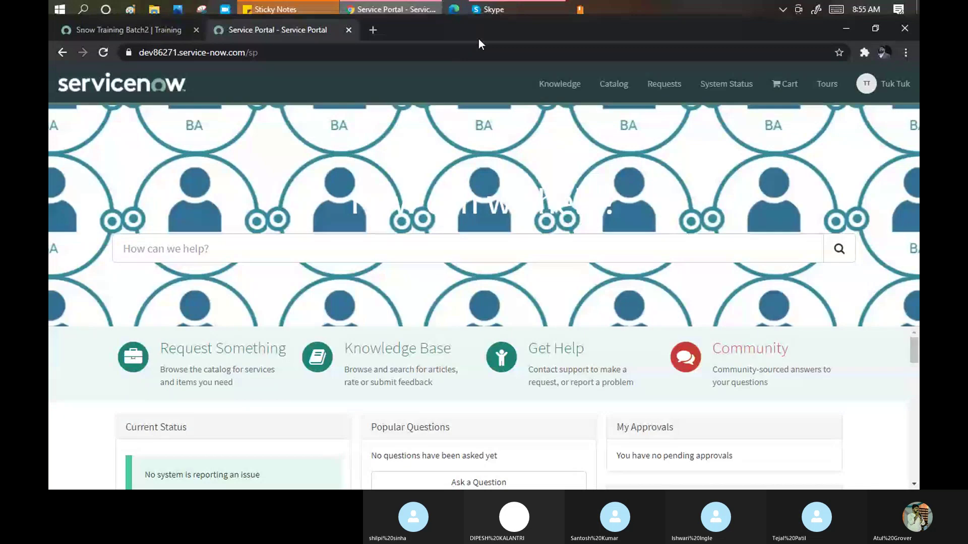
{"action": "left_click", "coordinate": [546, 7]}
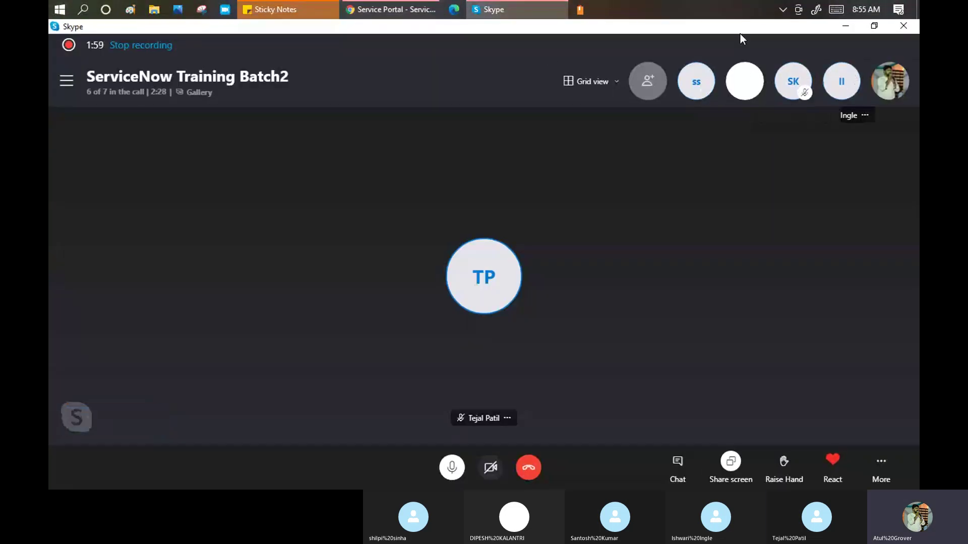
{"action": "left_click", "coordinate": [403, 11]}
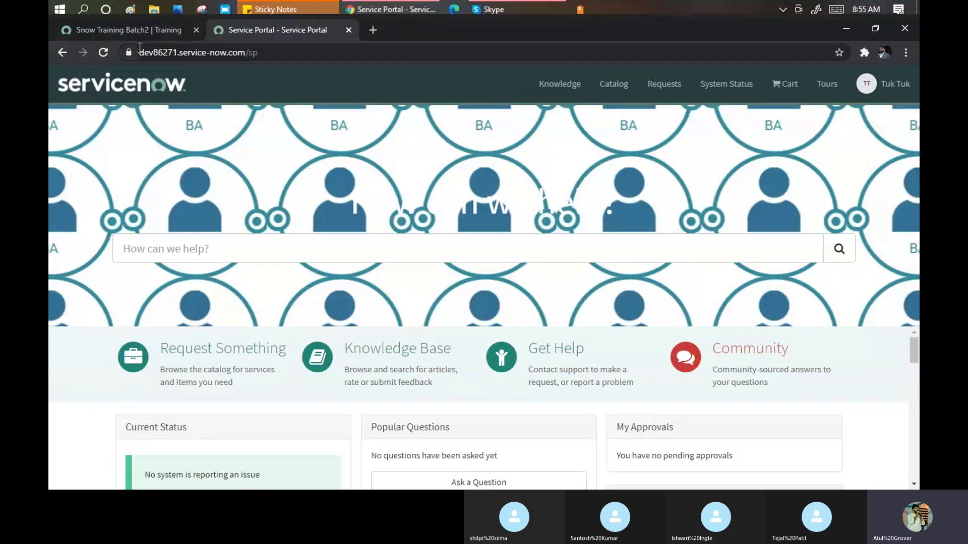
Highlight the instance address and the sp suffix in the Service Portal's URL.
{"action": "left_click_drag", "start_coordinate": [139, 53], "coordinate": [244, 51]}
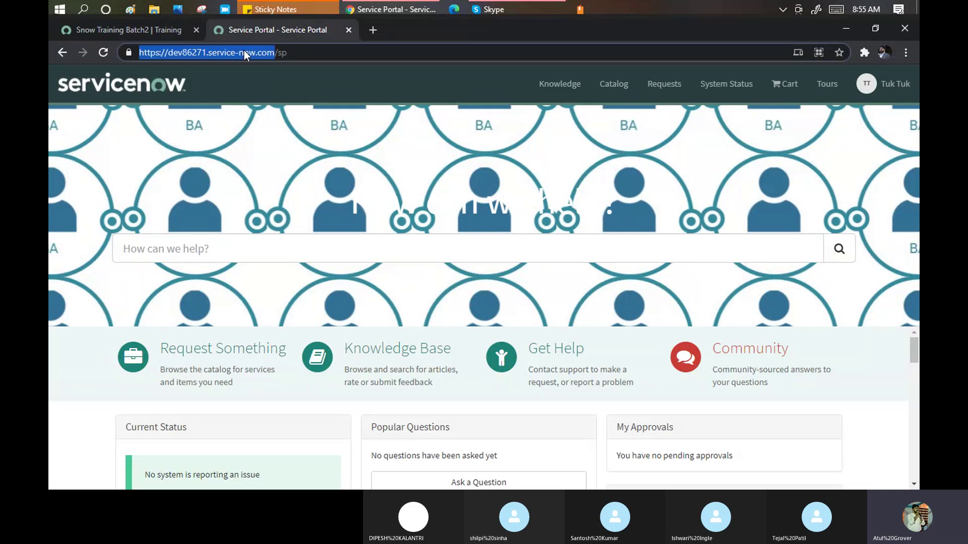
{"action": "double_click", "coordinate": [279, 53]}
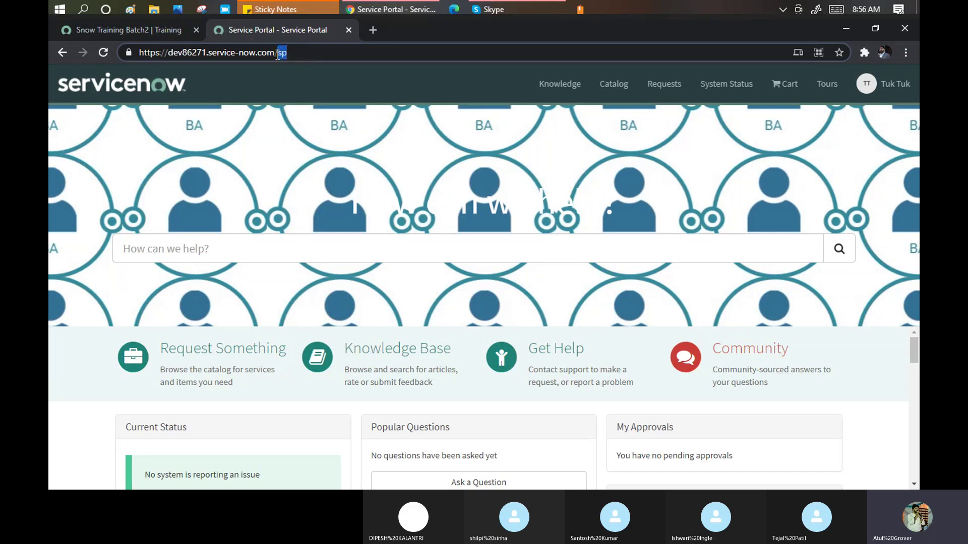
{"action": "left_click", "coordinate": [281, 53]}
{"action": "left_click_drag", "start_coordinate": [284, 53], "coordinate": [279, 54]}
{"action": "left_click", "coordinate": [298, 53]}
{"action": "left_click_drag", "start_coordinate": [298, 52], "coordinate": [276, 53]}
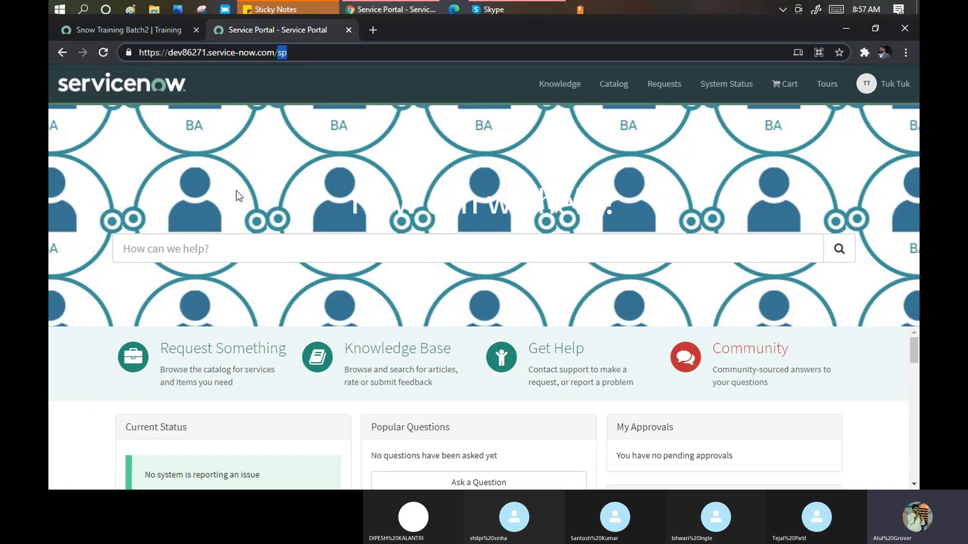
View the user profile options, the Tours information and the shopping cart from the portal header.
{"action": "left_click", "coordinate": [890, 88]}
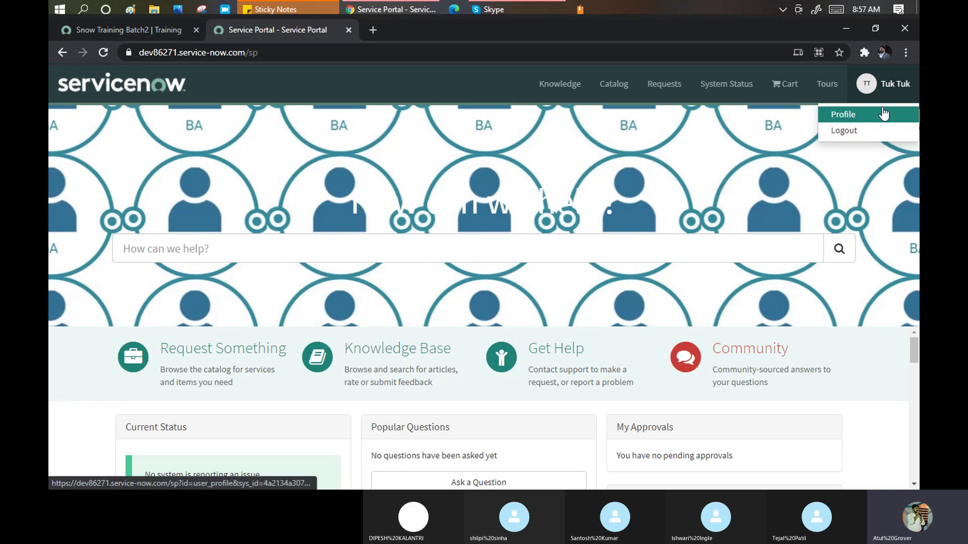
{"action": "left_click", "coordinate": [483, 83]}
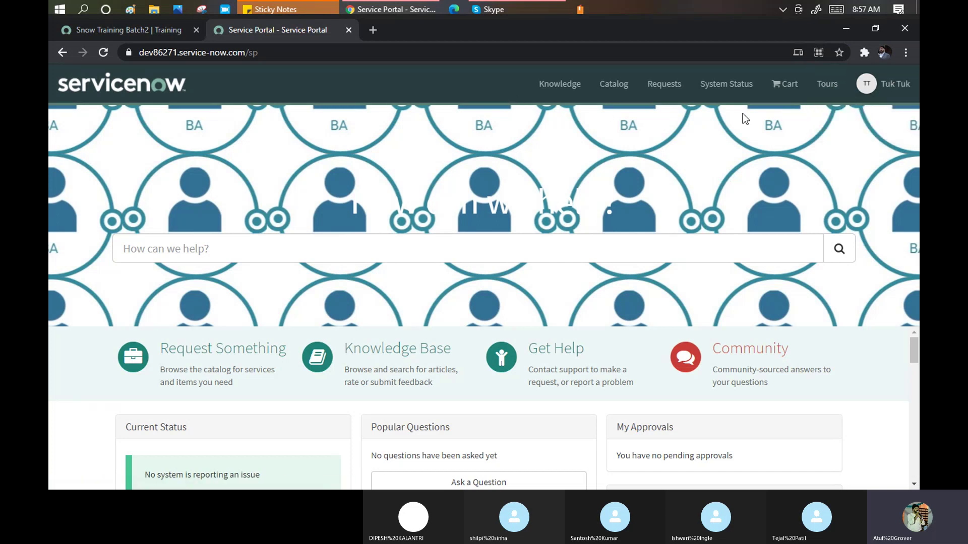
{"action": "left_click", "coordinate": [824, 86]}
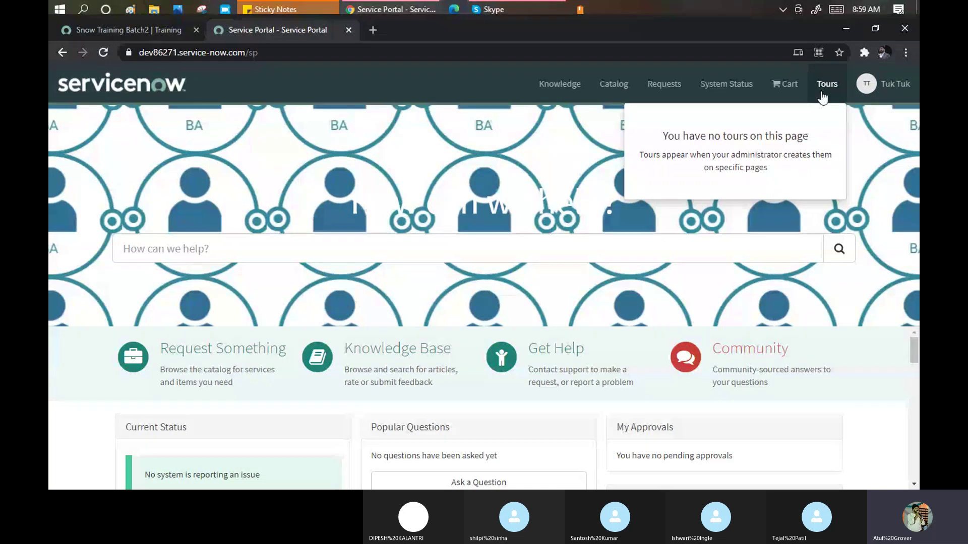
{"action": "left_click_drag", "start_coordinate": [660, 132], "coordinate": [791, 171]}
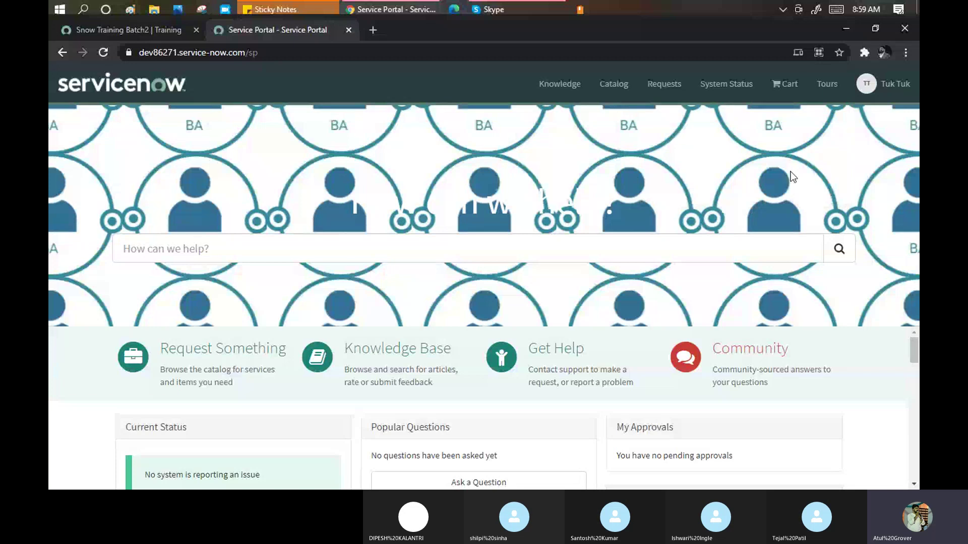
{"action": "left_click", "coordinate": [787, 85]}
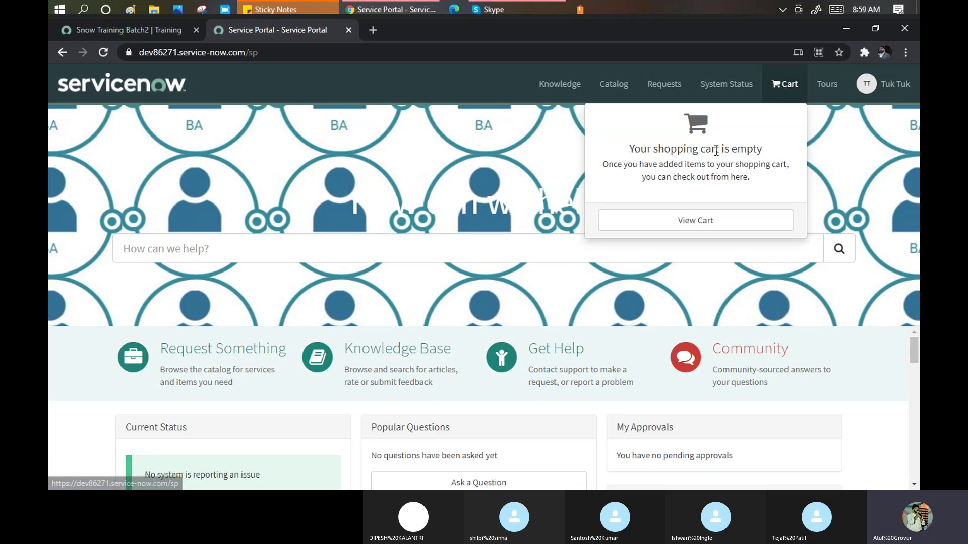
{"action": "left_click", "coordinate": [425, 80]}
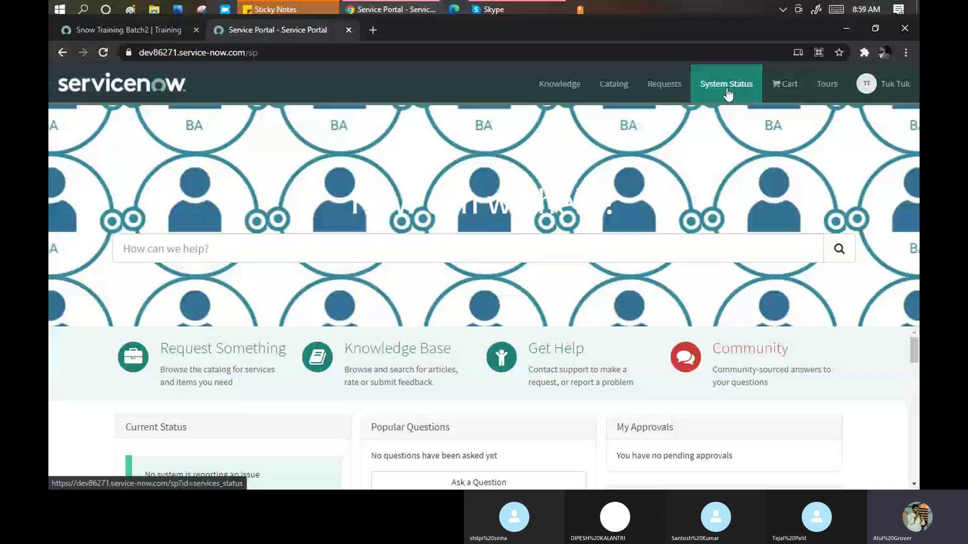
Review the service history on the System Status page and the incident's details on its My Request page.
{"action": "left_click", "coordinate": [728, 94]}
{"action": "left_click_drag", "start_coordinate": [131, 170], "coordinate": [188, 169]}
{"action": "scroll", "coordinate": [266, 235], "scroll_direction": "down", "scroll_amount": 4}
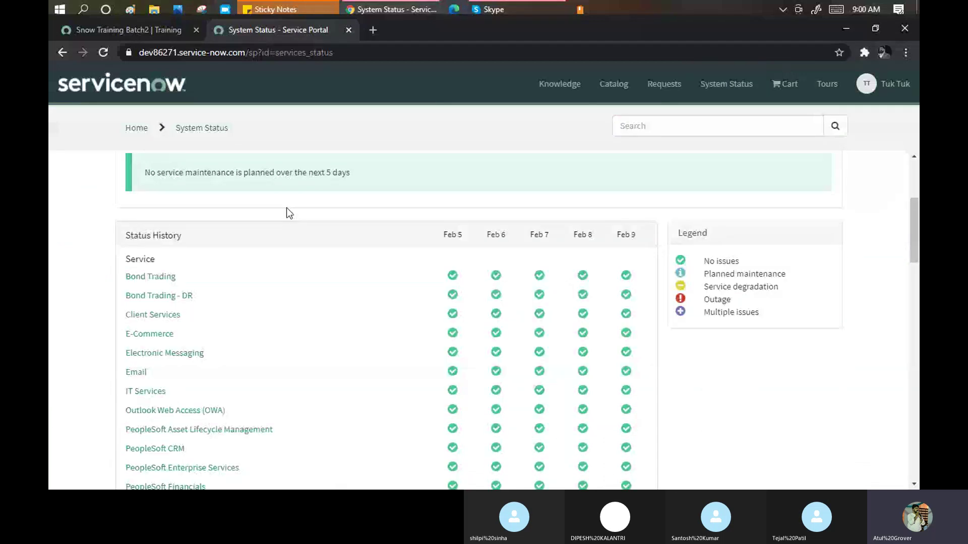
{"action": "scroll", "coordinate": [287, 208], "scroll_direction": "up", "scroll_amount": 4}
{"action": "left_click", "coordinate": [136, 128]}
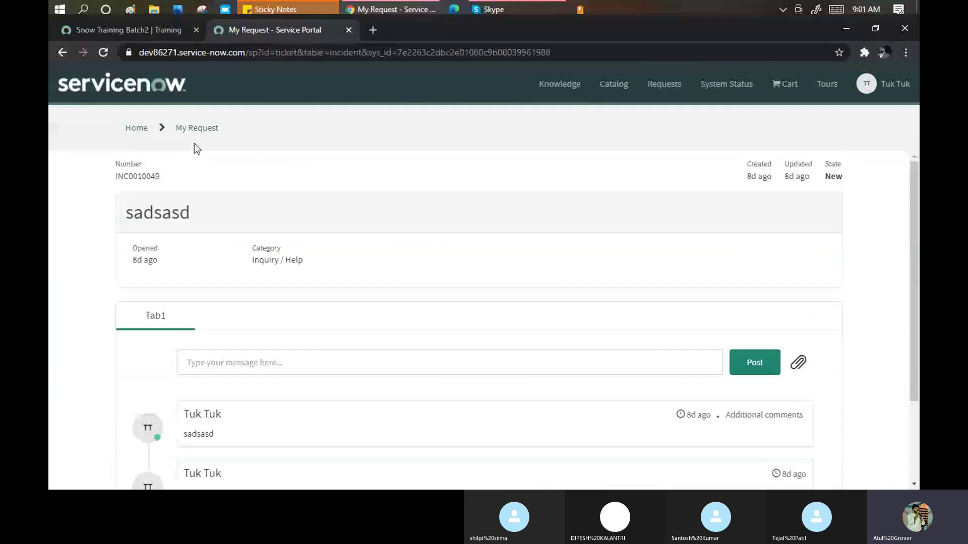
{"action": "scroll", "coordinate": [263, 252], "scroll_direction": "down", "scroll_amount": 3}
{"action": "left_click", "coordinate": [263, 253]}
Browse the portal catalog's Departmental Services and Hardware categories, and view the available catalog choices without switching catalogs.
{"action": "left_click", "coordinate": [607, 86]}
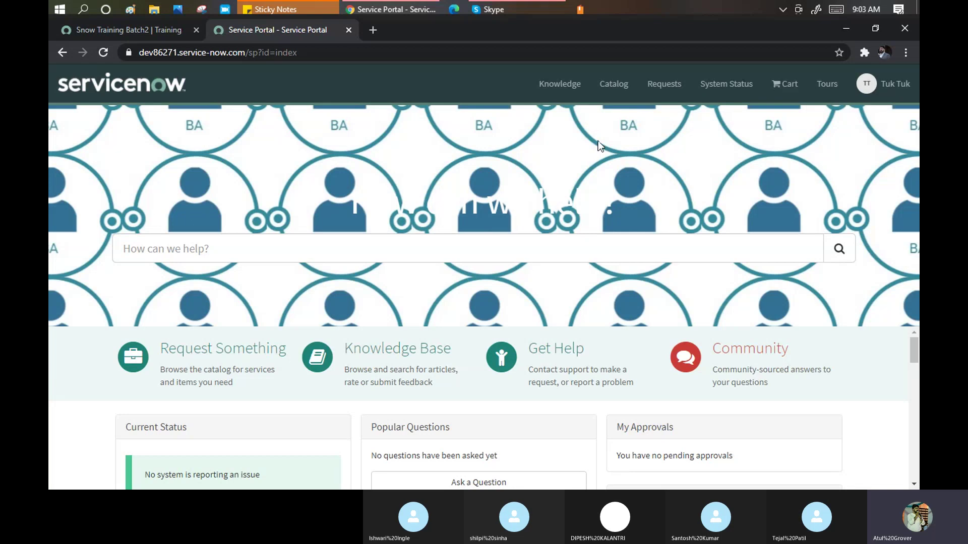
{"action": "left_click", "coordinate": [613, 83]}
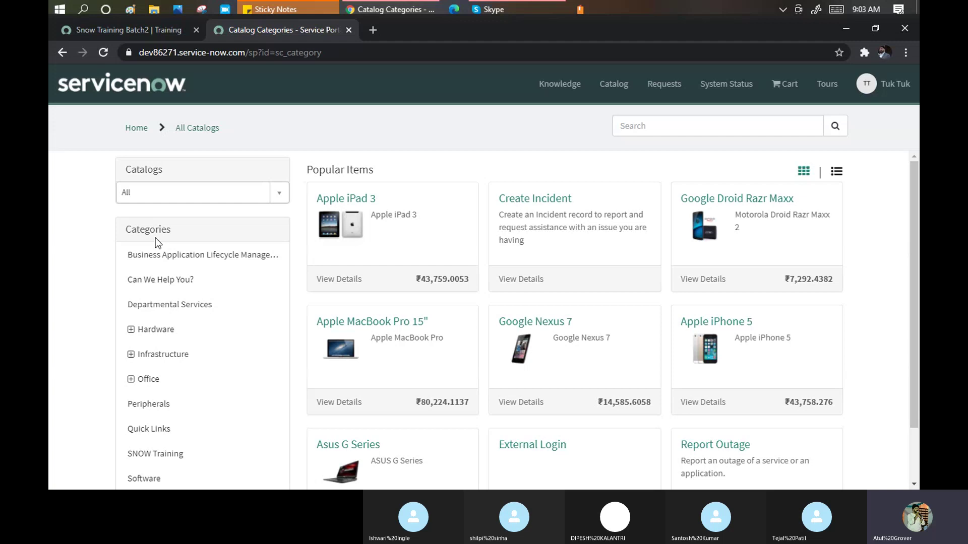
{"action": "scroll", "coordinate": [154, 262], "scroll_direction": "down", "scroll_amount": 2}
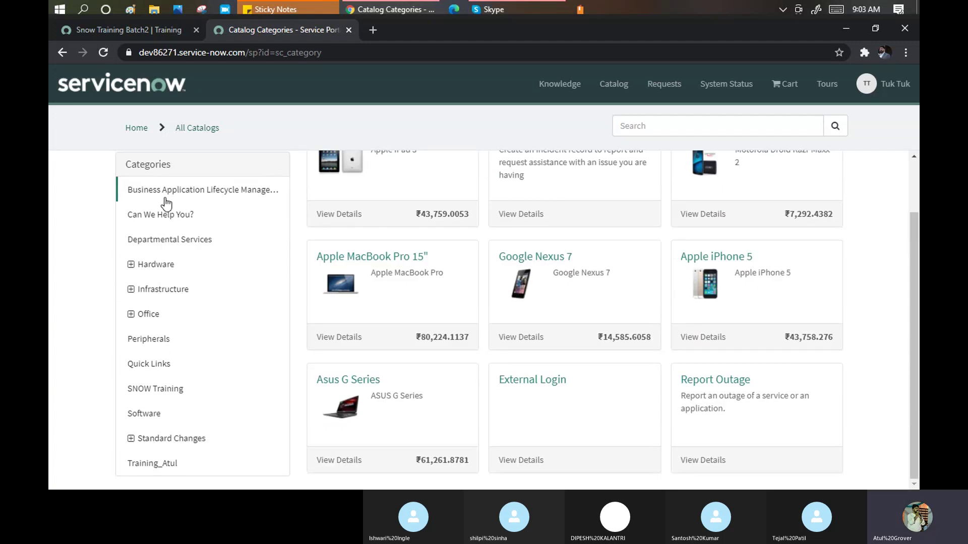
{"action": "left_click", "coordinate": [155, 242]}
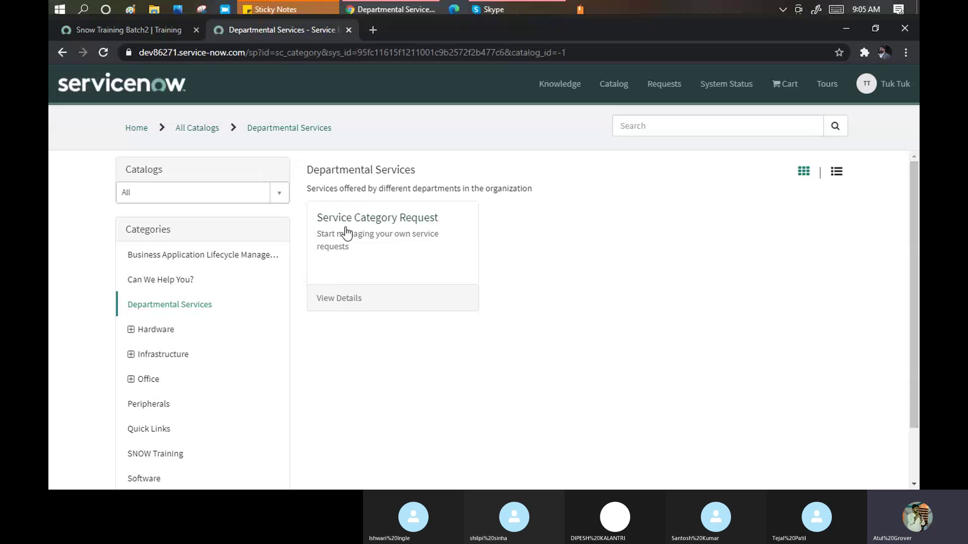
{"action": "left_click", "coordinate": [160, 328]}
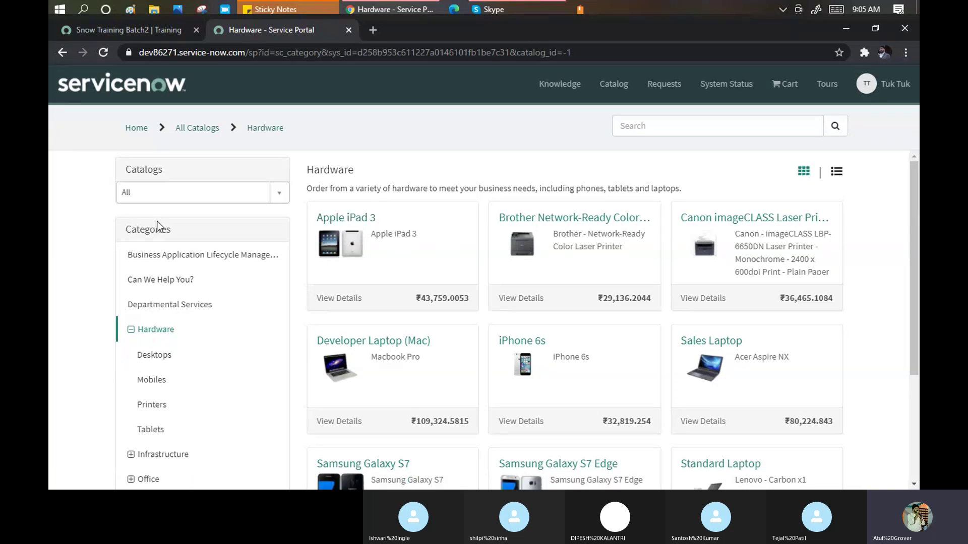
{"action": "left_click", "coordinate": [136, 192]}
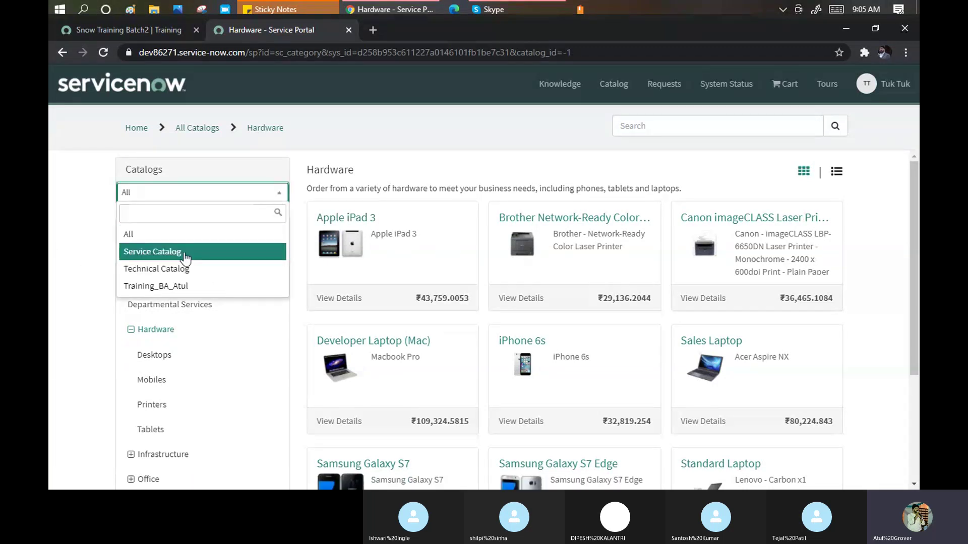
{"action": "left_click", "coordinate": [230, 226]}
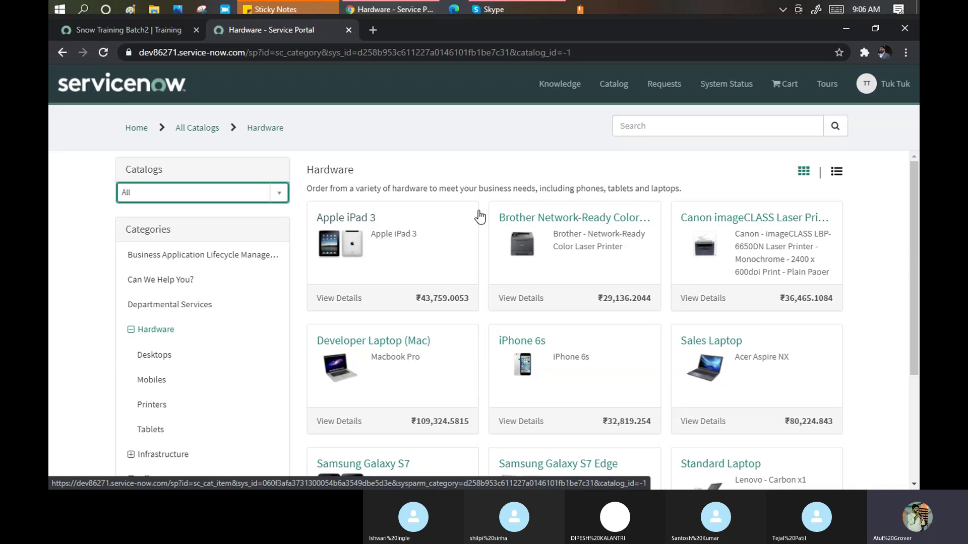
Add one Apple iPad 3 from the Hardware category to the cart and display the cart's contents.
{"action": "left_click", "coordinate": [441, 241]}
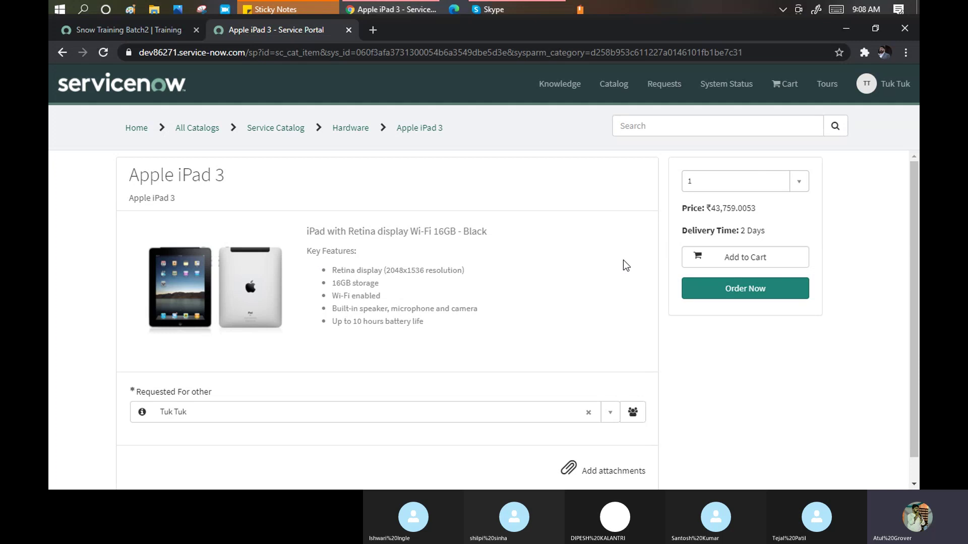
{"action": "left_click", "coordinate": [751, 266]}
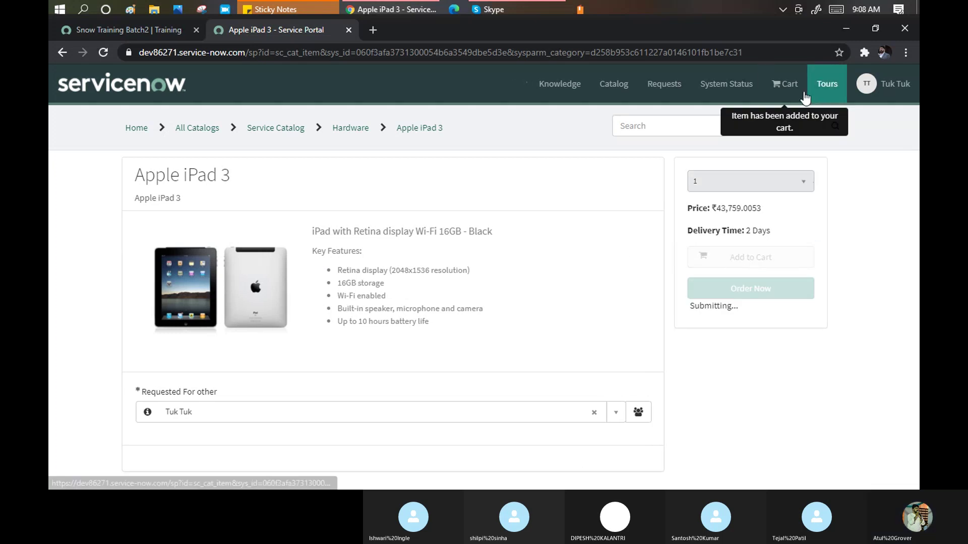
{"action": "left_click", "coordinate": [785, 87]}
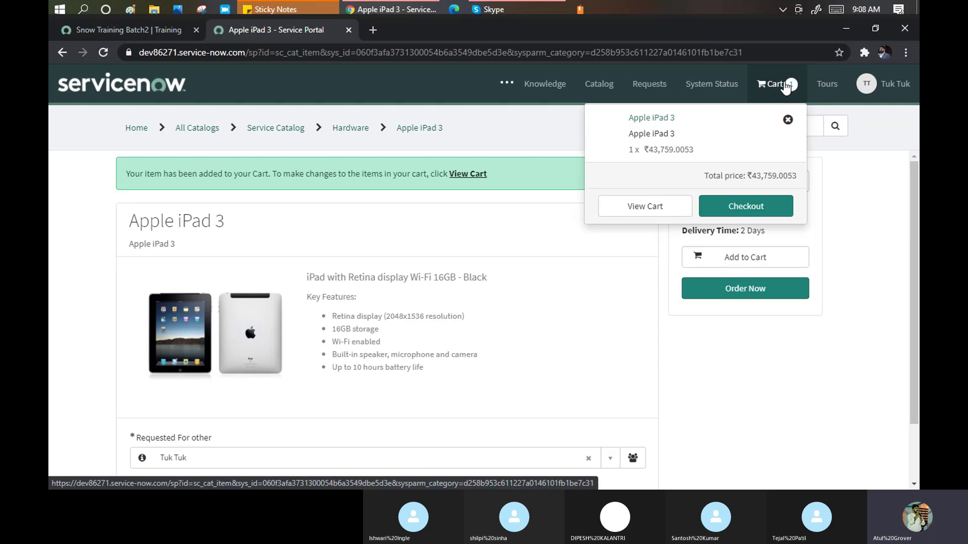
Show the removal prompt for the Apple iPad 3 in the cart without removing it, and return to the portal home page through the catalog.
{"action": "left_click", "coordinate": [791, 124]}
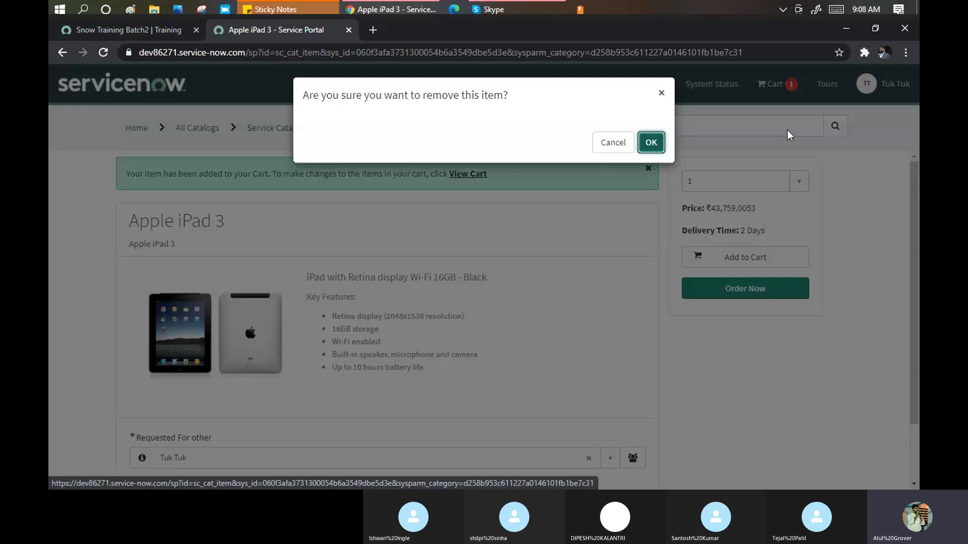
{"action": "left_click", "coordinate": [613, 149]}
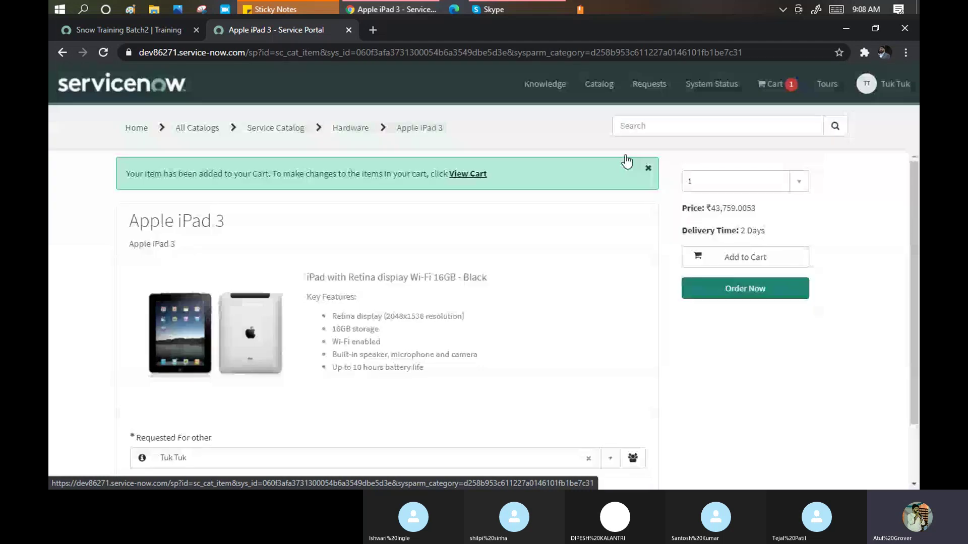
{"action": "left_click", "coordinate": [598, 83]}
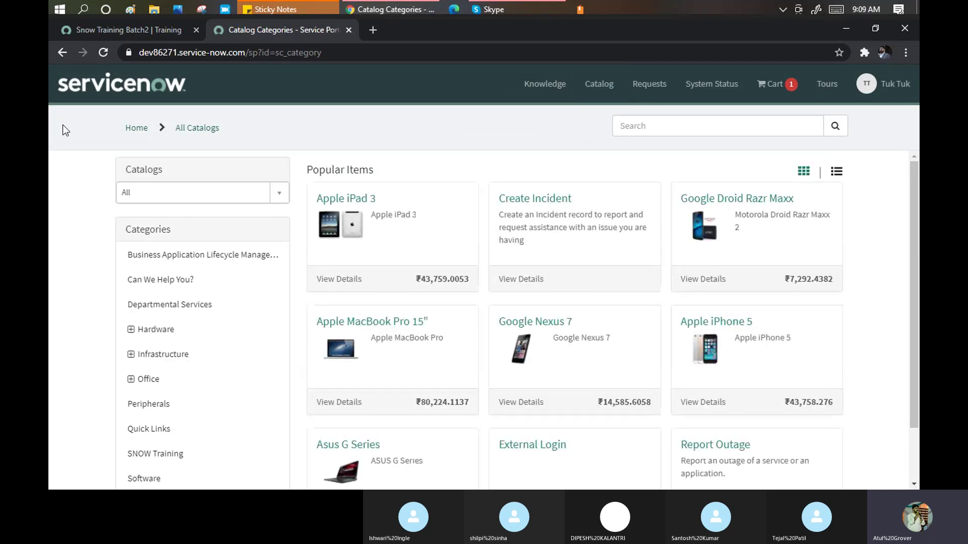
{"action": "left_click", "coordinate": [135, 130]}
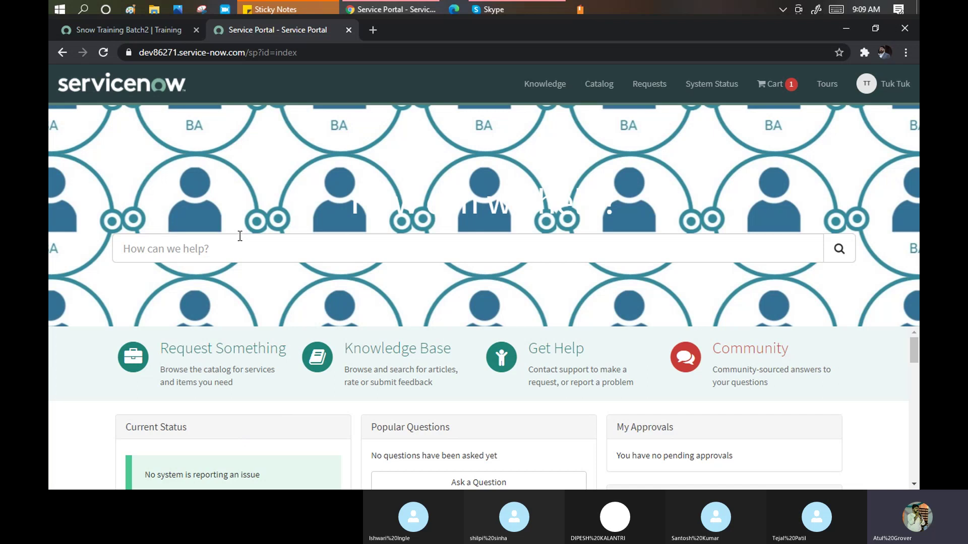
Search Google in a new tab for "serviceporal home page example" and show the image results.
{"action": "left_click", "coordinate": [373, 30]}
{"action": "type", "text": "se"}
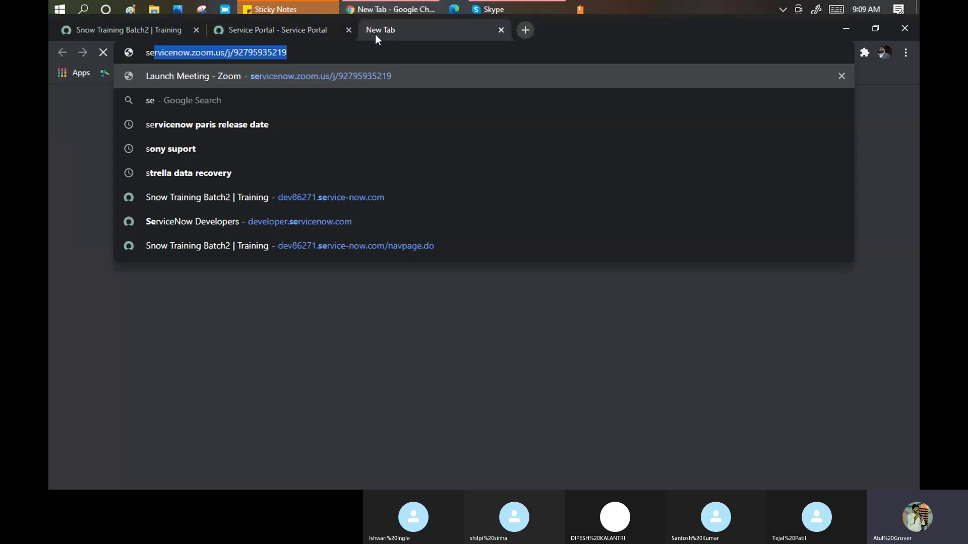
{"action": "type", "text": "rvice"}
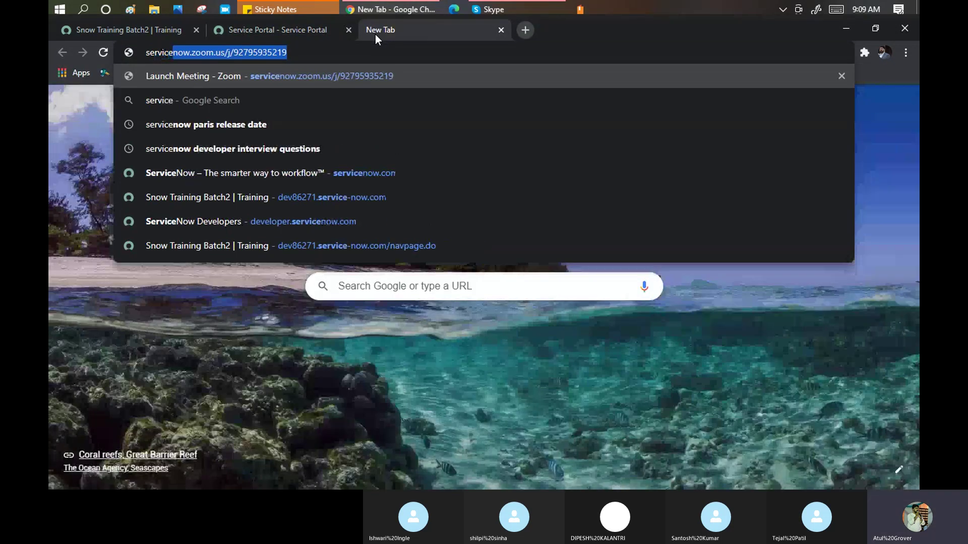
{"action": "type", "text": "por"}
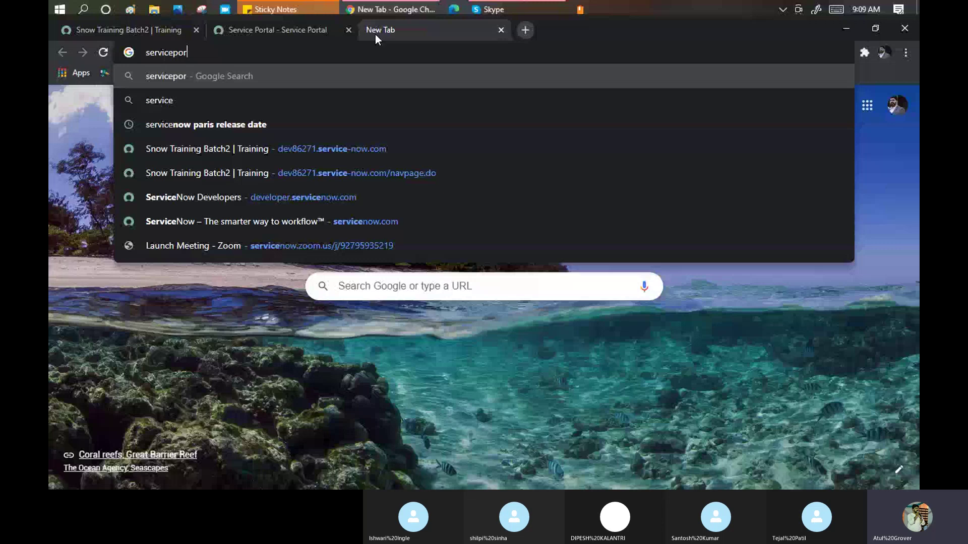
{"action": "type", "text": "al home pae w"}
{"action": "key", "text": "BackSpace"}
{"action": "key", "text": "BackSpace"}
{"action": "key", "text": "BackSpace"}
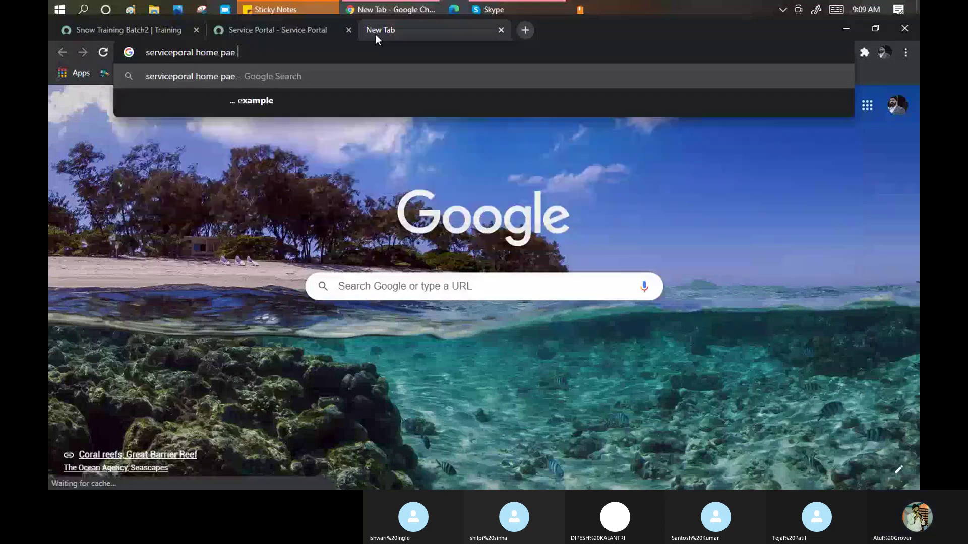
{"action": "type", "text": "ge ex"}
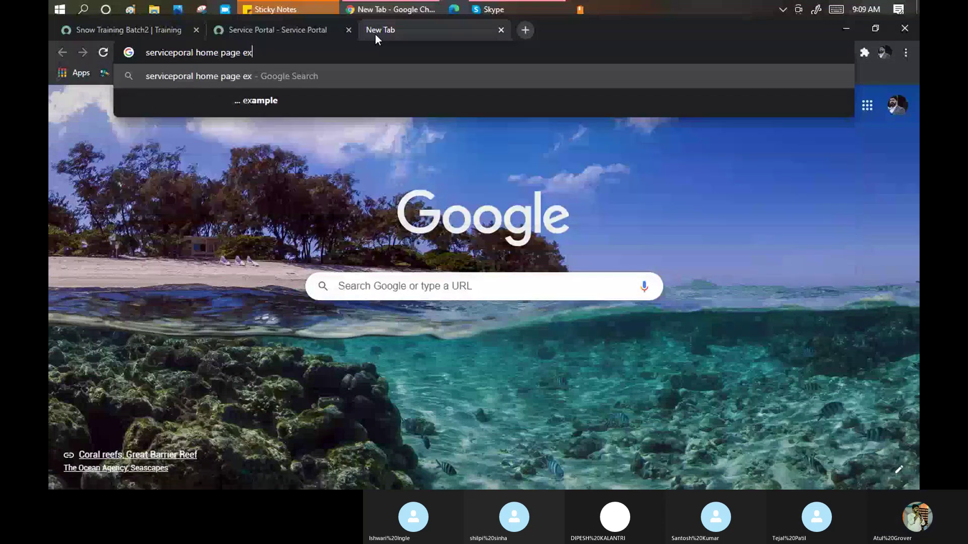
{"action": "type", "text": "ample"}
{"action": "key", "text": "Return"}
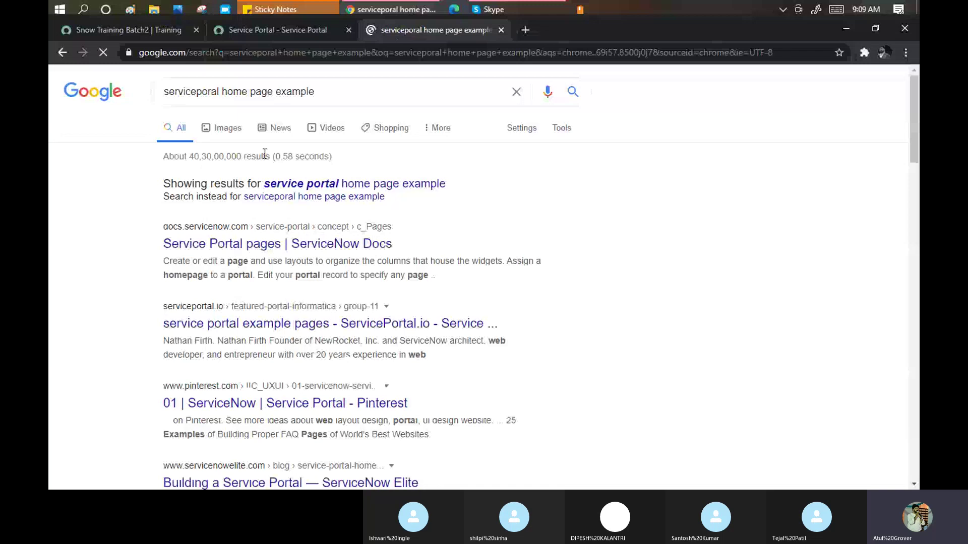
{"action": "left_click", "coordinate": [228, 129]}
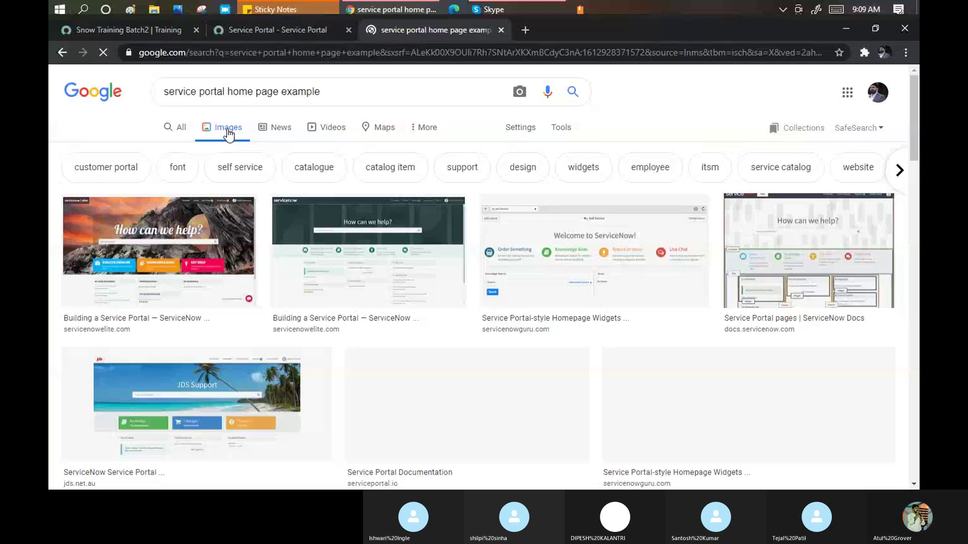
Browse the portal examples, open the ServicePortal.io Design & Themes Archives result in a new tab and close the "Z (287×176)" image tab.
{"action": "scroll", "coordinate": [244, 178], "scroll_direction": "down", "scroll_amount": 2}
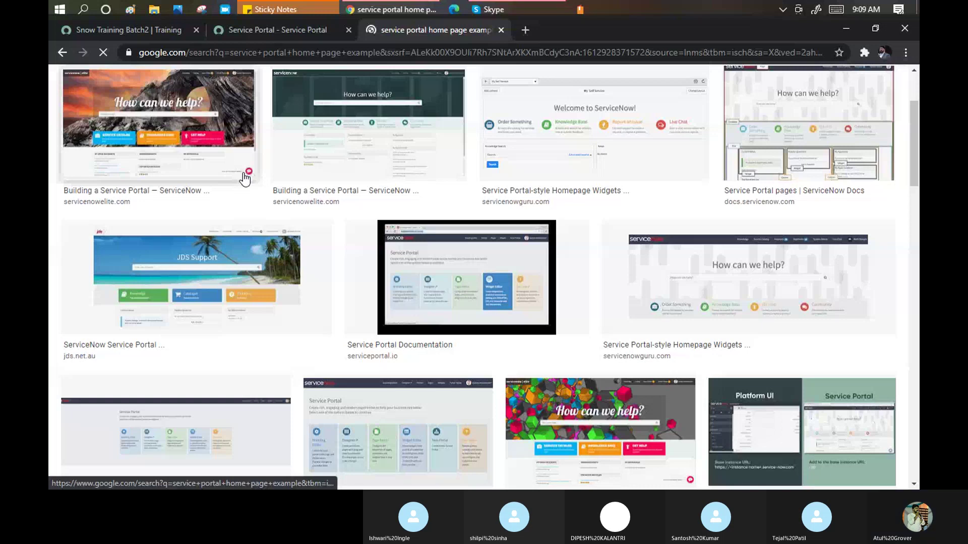
{"action": "scroll", "coordinate": [308, 229], "scroll_direction": "down", "scroll_amount": 12}
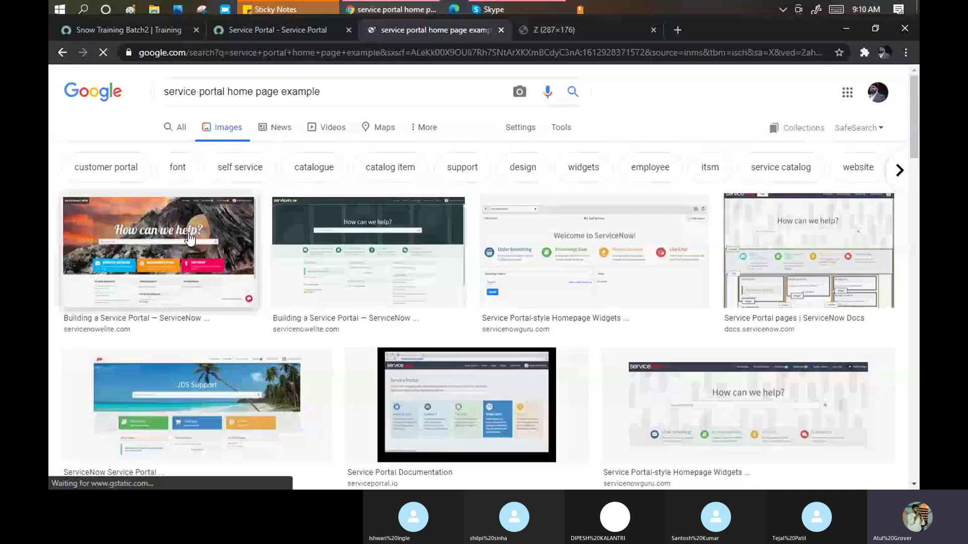
{"action": "left_click", "coordinate": [558, 28]}
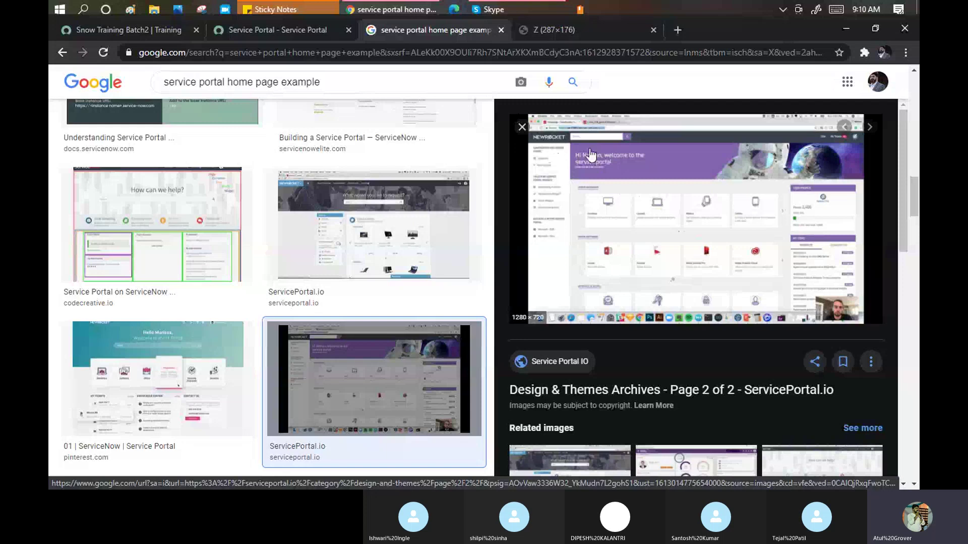
{"action": "right_click", "coordinate": [637, 182]}
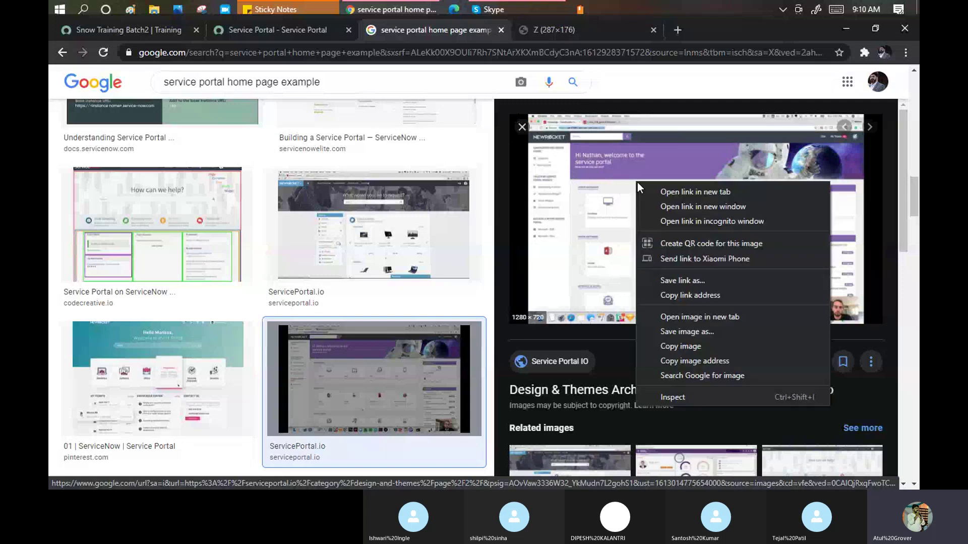
{"action": "left_click", "coordinate": [661, 190]}
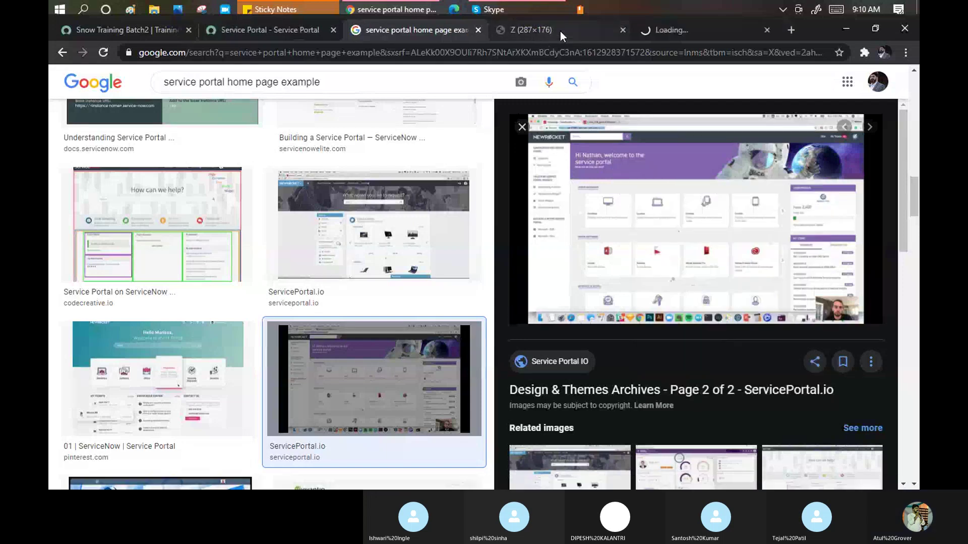
{"action": "left_click", "coordinate": [619, 31]}
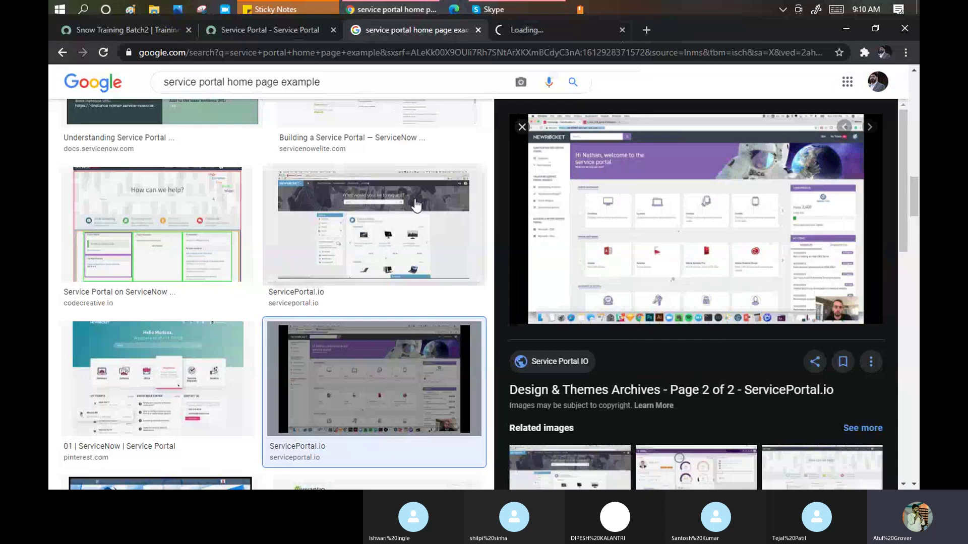
Preview the Pinterest ServiceNow Service Portal example and the SQL Server Reporting Services image among its related images.
{"action": "scroll", "coordinate": [204, 219], "scroll_direction": "down", "scroll_amount": 3}
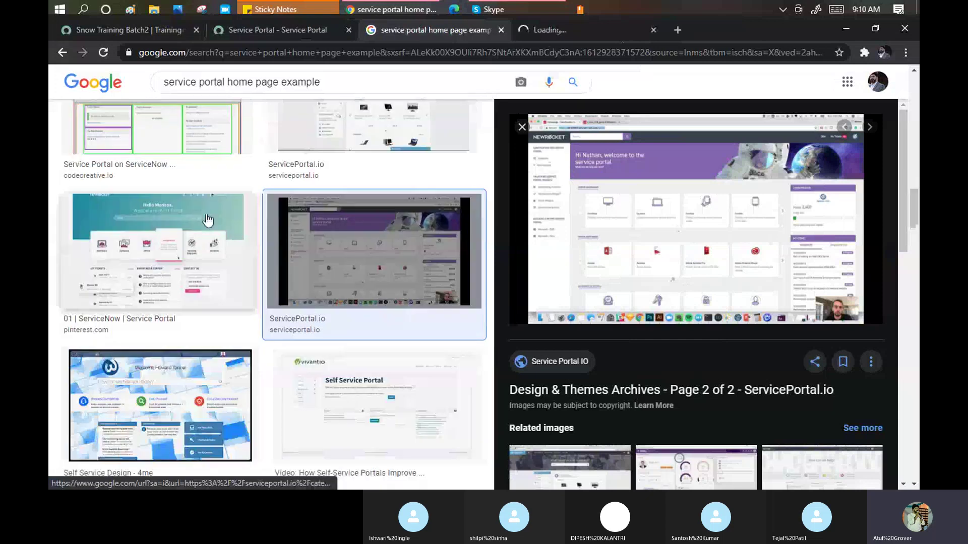
{"action": "left_click", "coordinate": [185, 247]}
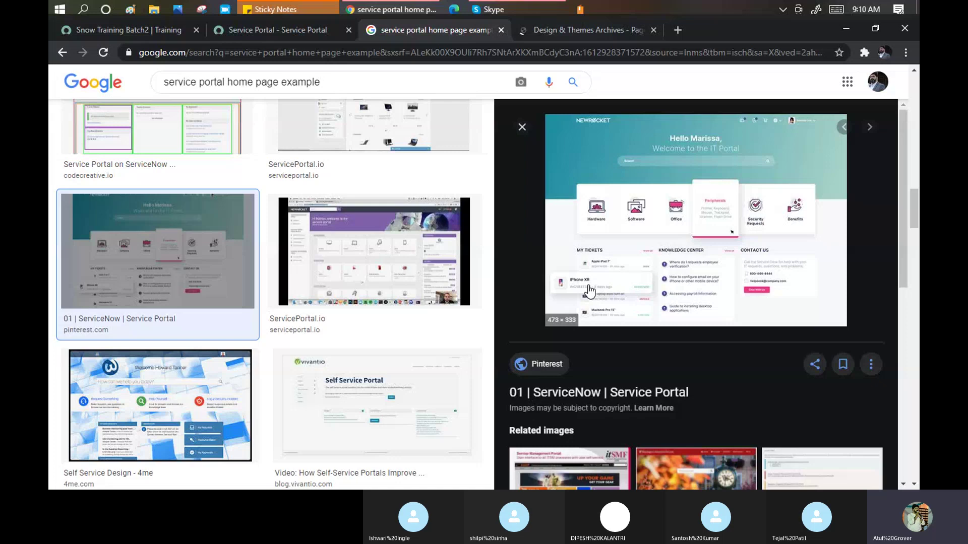
{"action": "scroll", "coordinate": [589, 291], "scroll_direction": "down", "scroll_amount": 3}
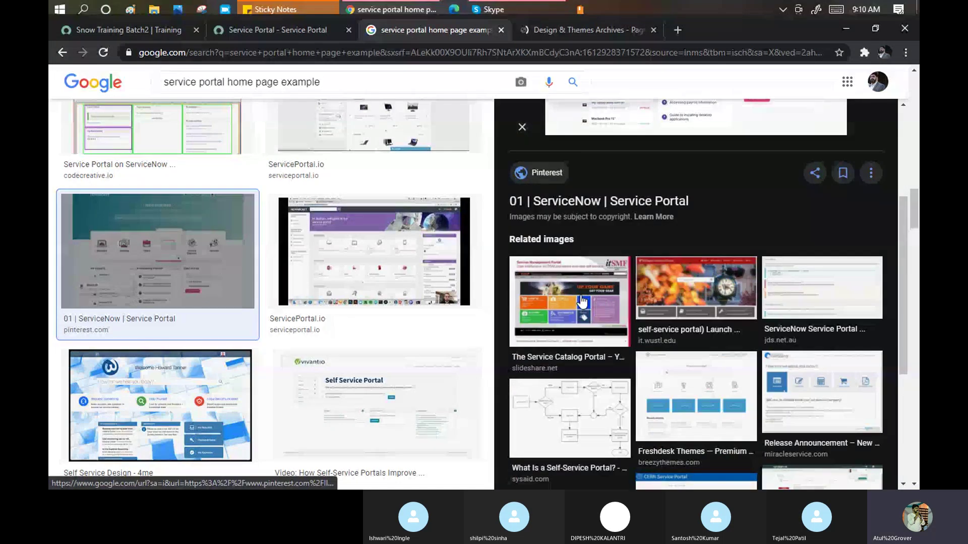
{"action": "scroll", "coordinate": [583, 302], "scroll_direction": "down", "scroll_amount": 5}
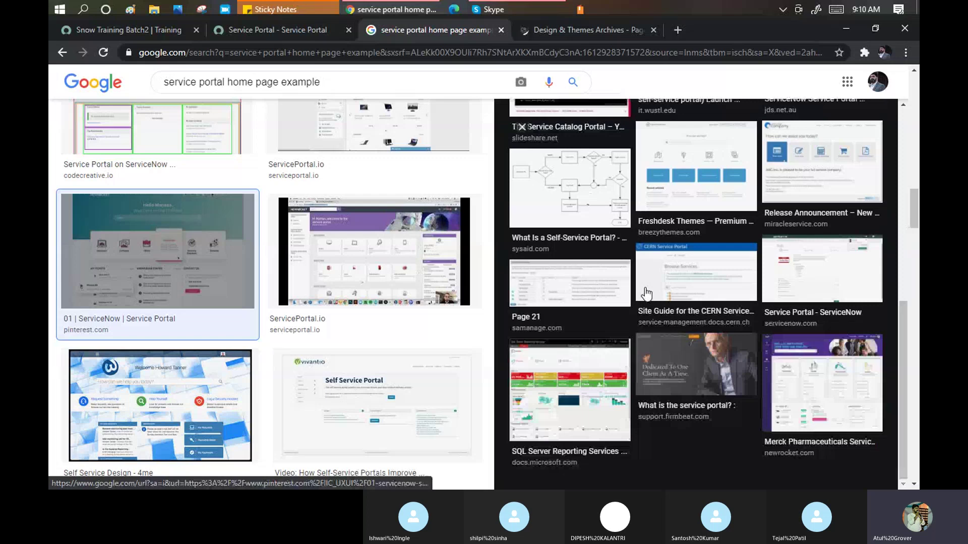
{"action": "left_click", "coordinate": [578, 373]}
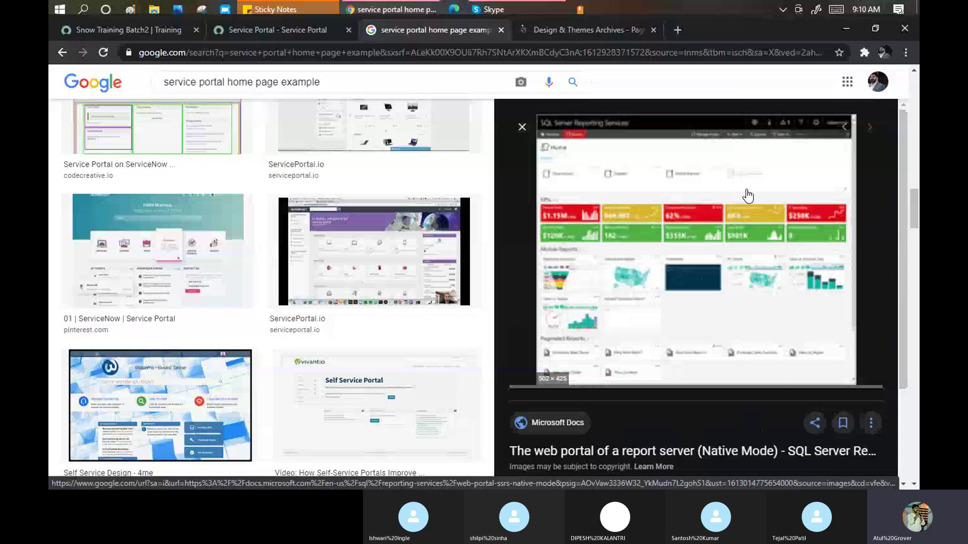
Return to the Service Portal home page, review its widgets, highlight the "How can we help?" heading and focus the search field below it.
{"action": "left_click", "coordinate": [291, 33]}
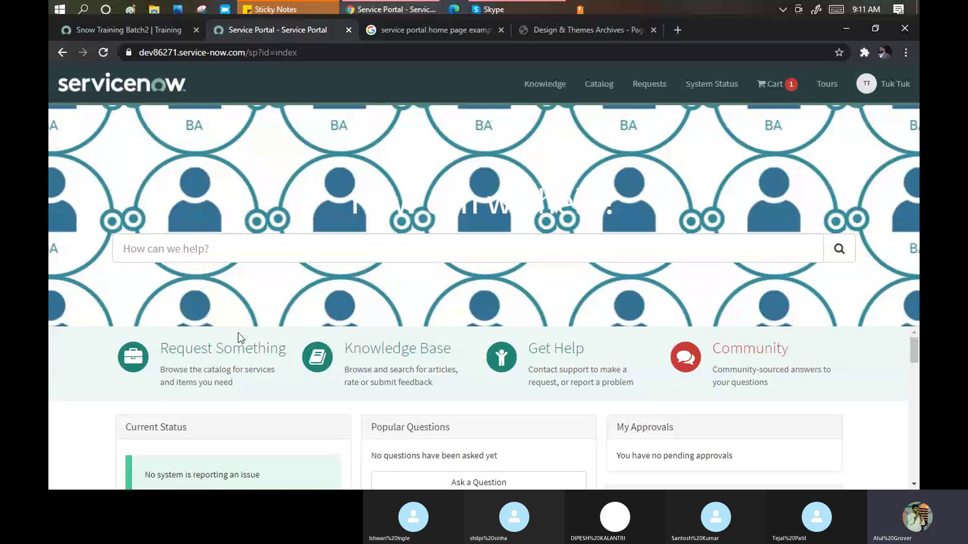
{"action": "scroll", "coordinate": [295, 373], "scroll_direction": "down", "scroll_amount": 3}
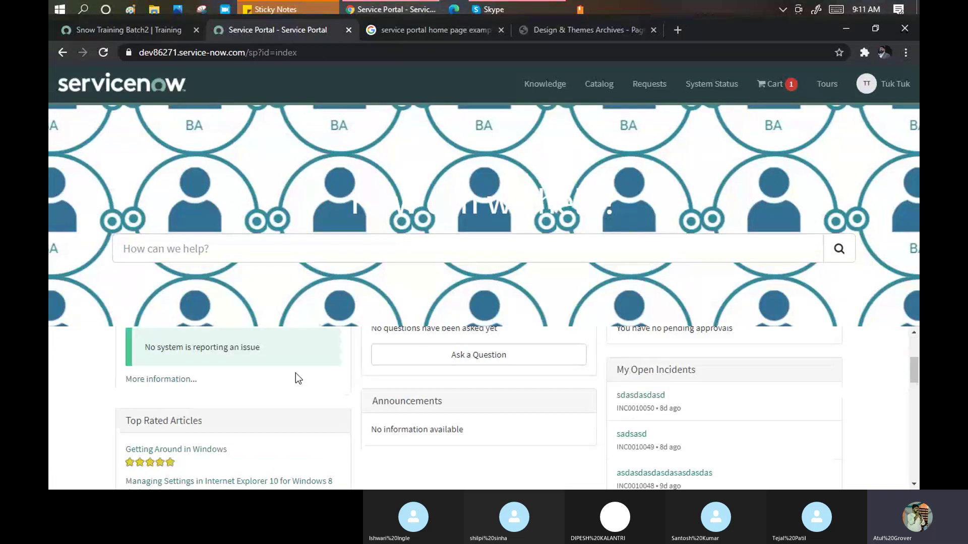
{"action": "scroll", "coordinate": [296, 374], "scroll_direction": "up", "scroll_amount": 3}
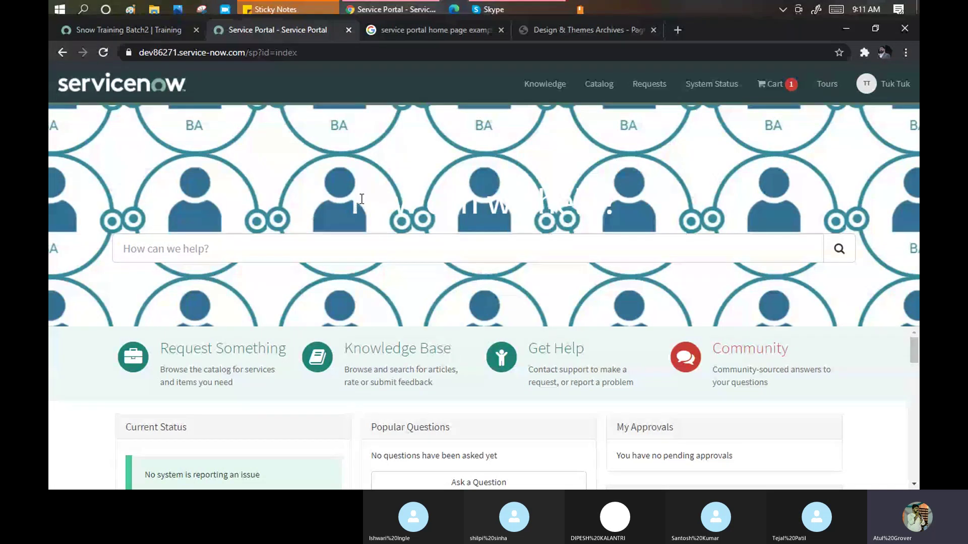
{"action": "left_click_drag", "start_coordinate": [362, 199], "coordinate": [644, 217]}
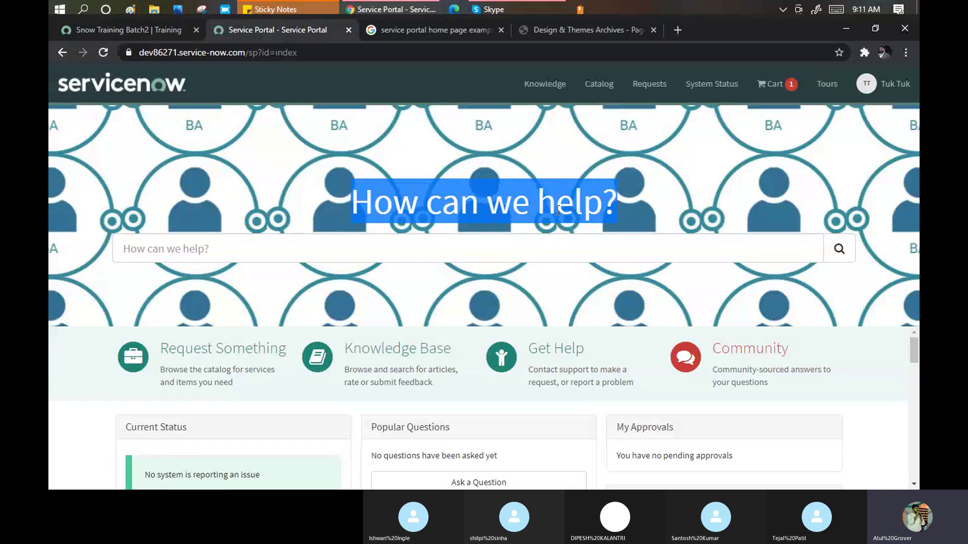
{"action": "left_click", "coordinate": [167, 257]}
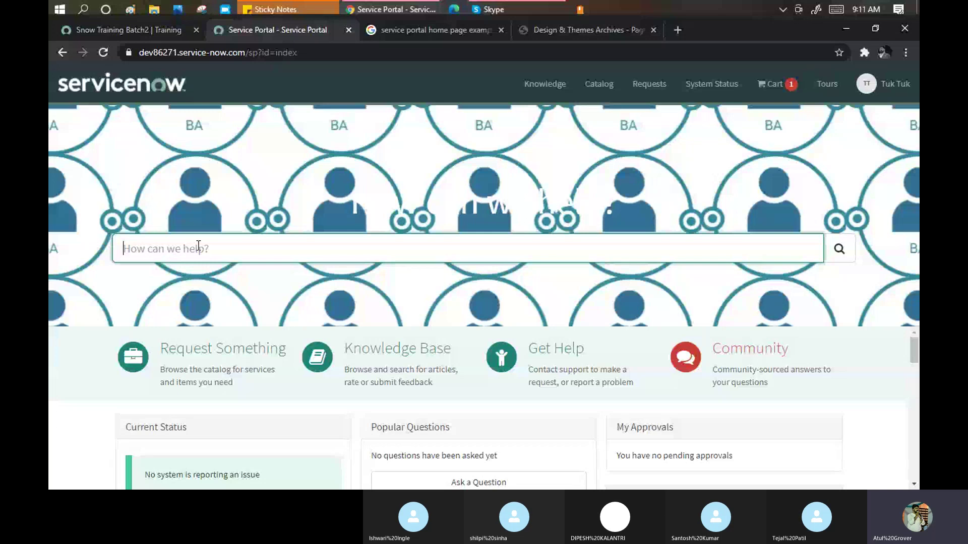
Compare the Snow Training Batch2 platform homepage with the Service Portal home page.
{"action": "left_click", "coordinate": [115, 28]}
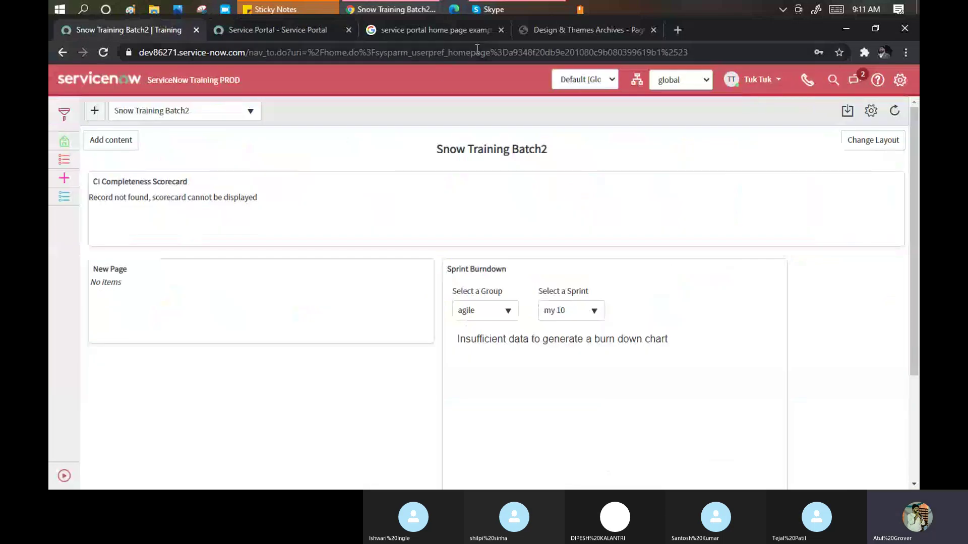
{"action": "left_click", "coordinate": [269, 31]}
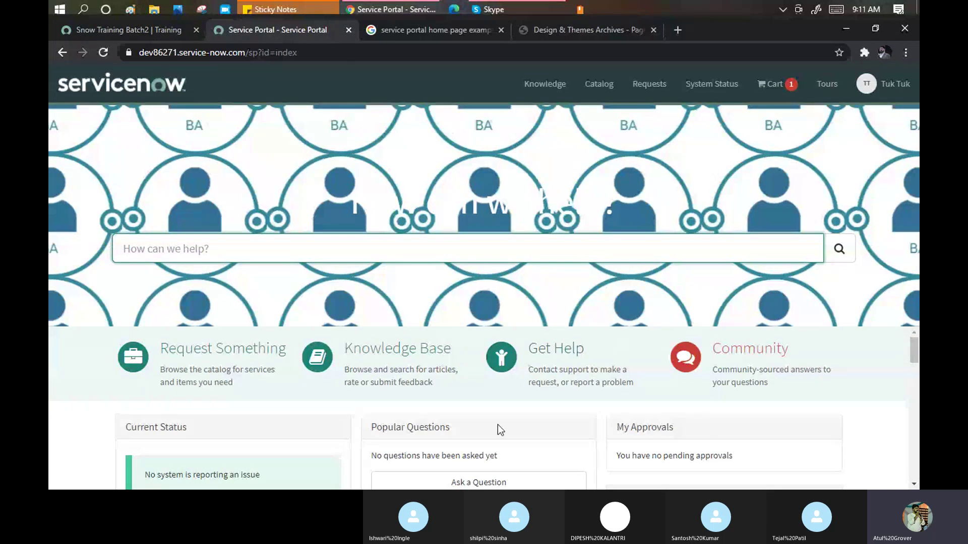
{"action": "left_click", "coordinate": [108, 23]}
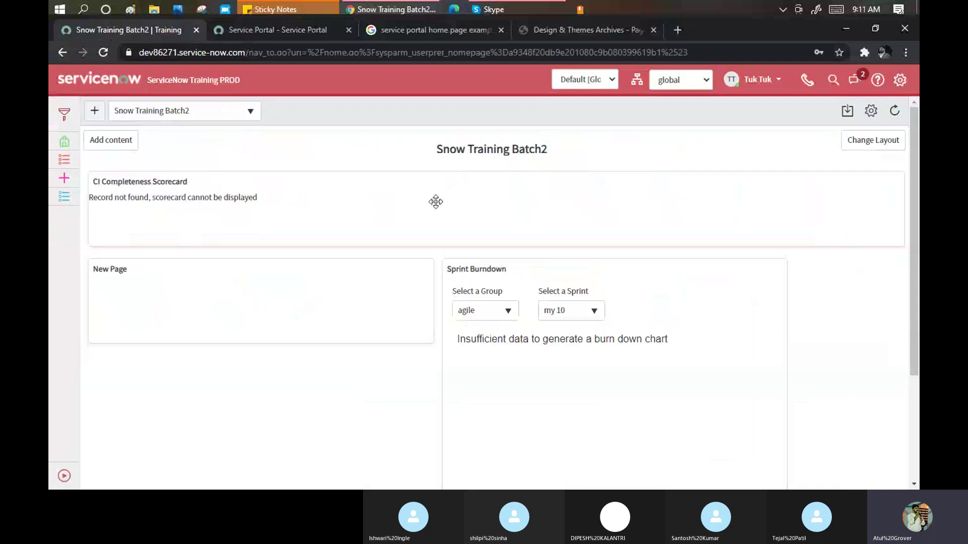
{"action": "left_click", "coordinate": [64, 196]}
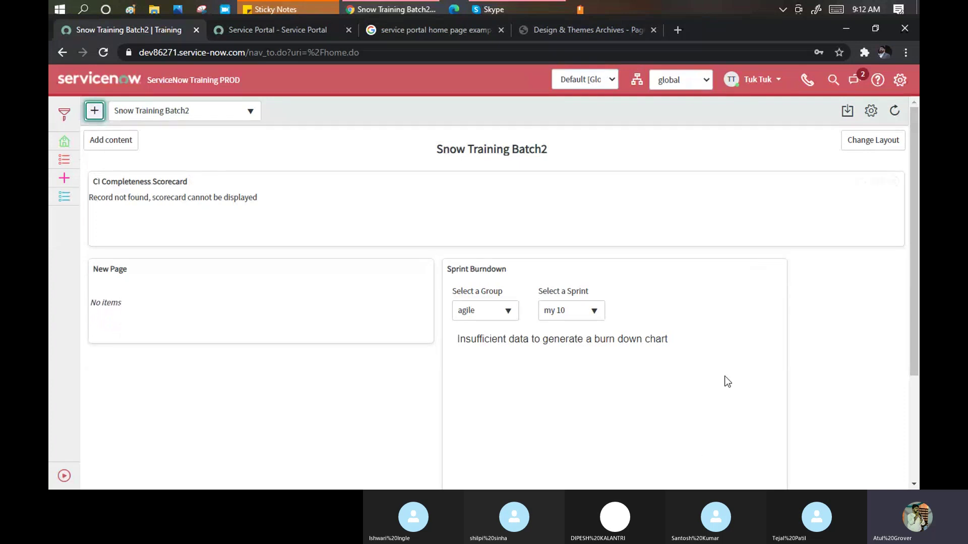
Highlight "sp" in the Service Portal's URL, compare it with the platform homepage's URL, and focus the portal's search field.
{"action": "left_click", "coordinate": [286, 33]}
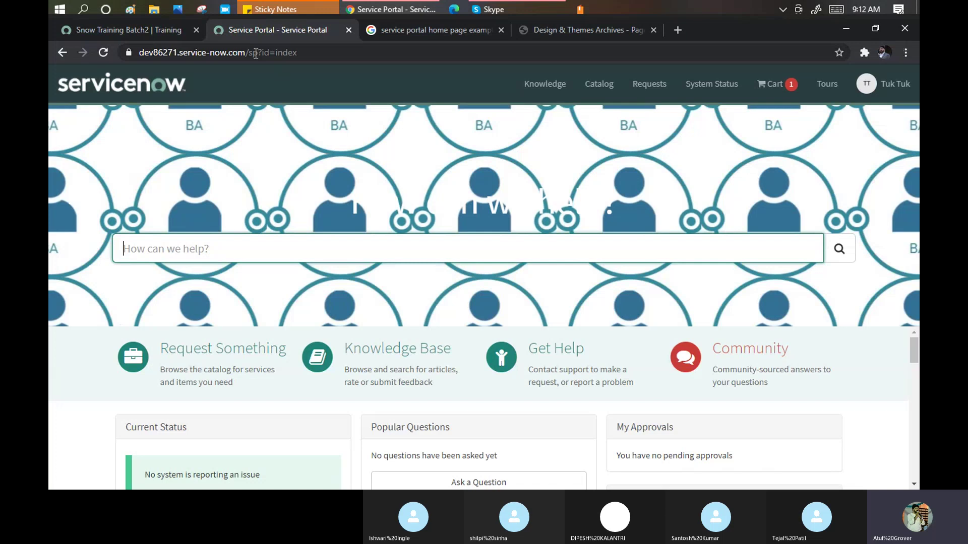
{"action": "left_click_drag", "start_coordinate": [249, 53], "coordinate": [258, 55]}
{"action": "left_click", "coordinate": [110, 28]}
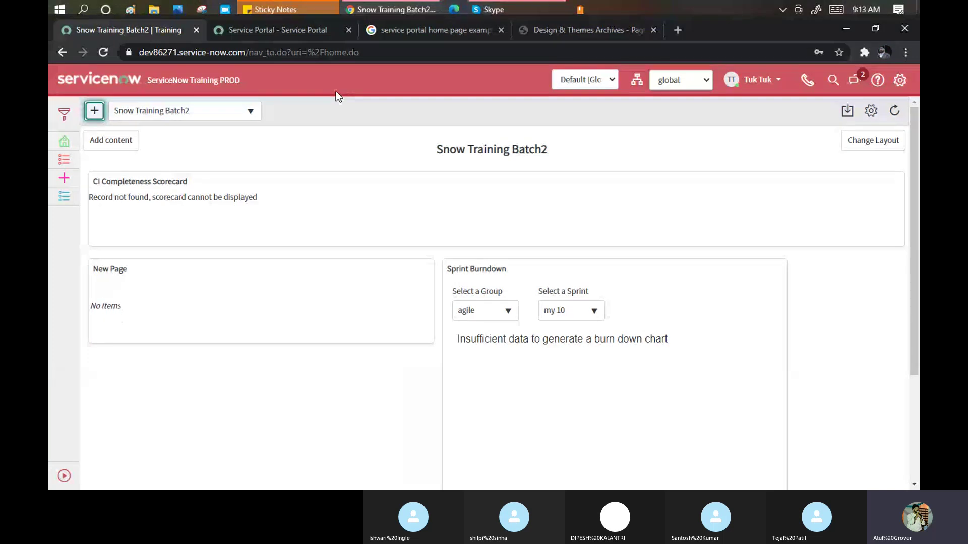
{"action": "left_click", "coordinate": [275, 32]}
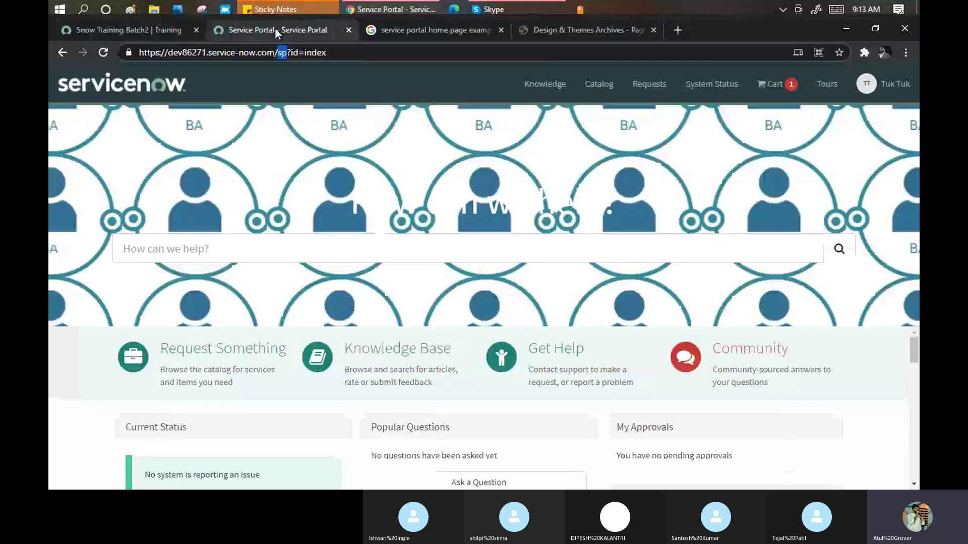
{"action": "left_click", "coordinate": [238, 254]}
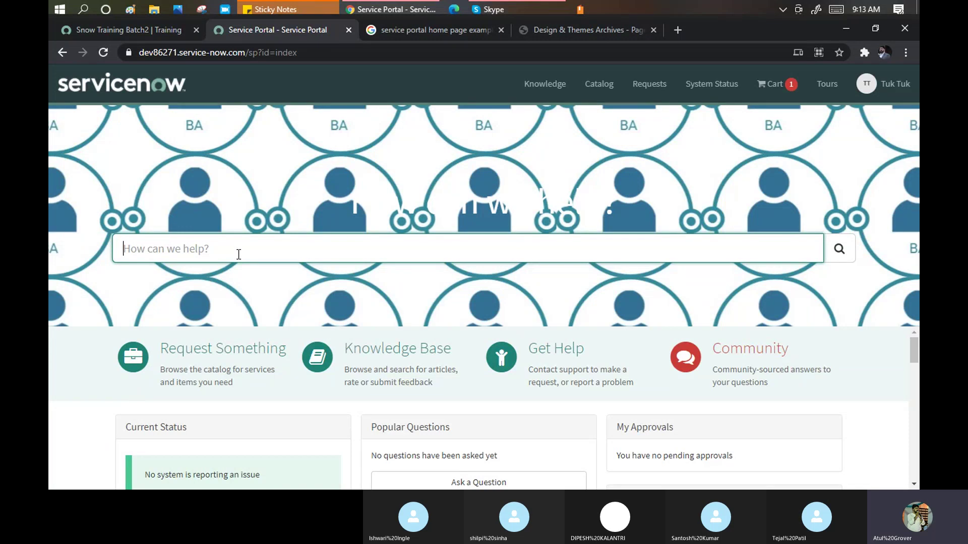
Search the Service Portal for "how to configure pen drive" and highlight the query on the results page.
{"action": "type", "text": "how to configure pen drive"}
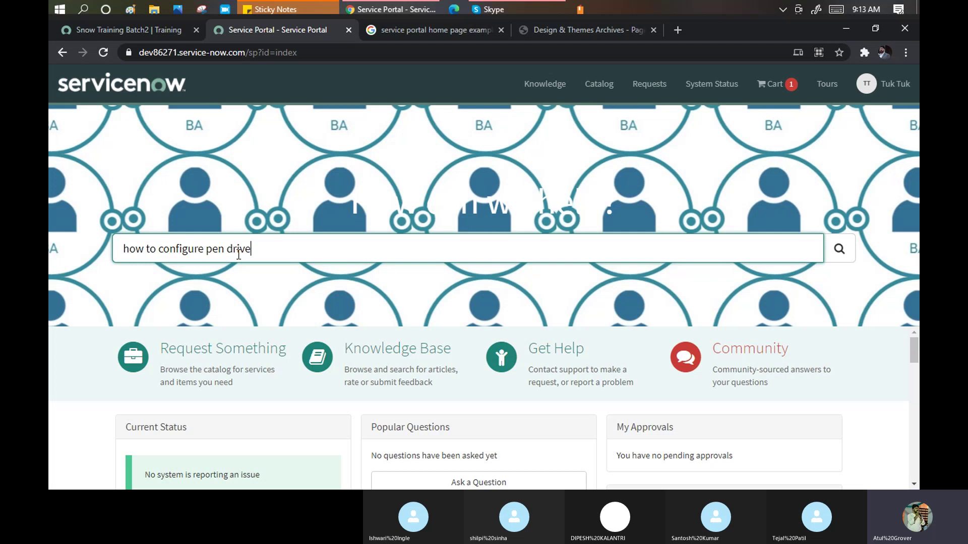
{"action": "left_click", "coordinate": [842, 251]}
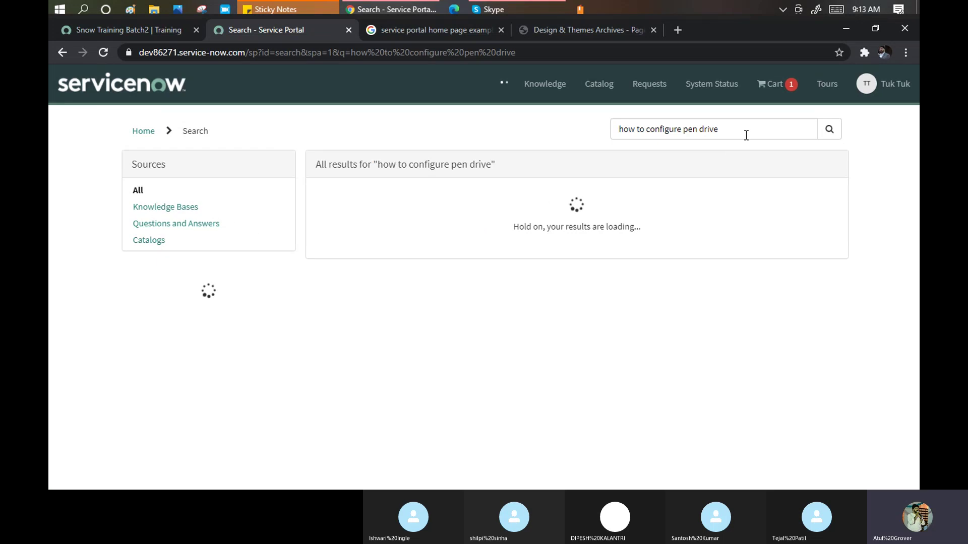
{"action": "left_click", "coordinate": [726, 131]}
{"action": "left_click_drag", "start_coordinate": [726, 131], "coordinate": [614, 130]}
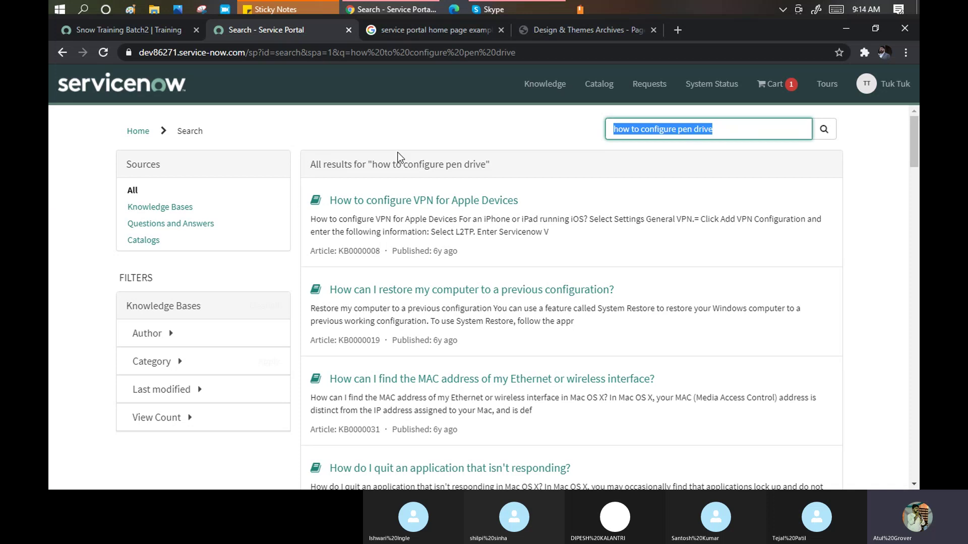
Review the search results for the pen drive query and highlight the "How to configure VPN for Apple Devices" entry.
{"action": "scroll", "coordinate": [394, 230], "scroll_direction": "down", "scroll_amount": 1}
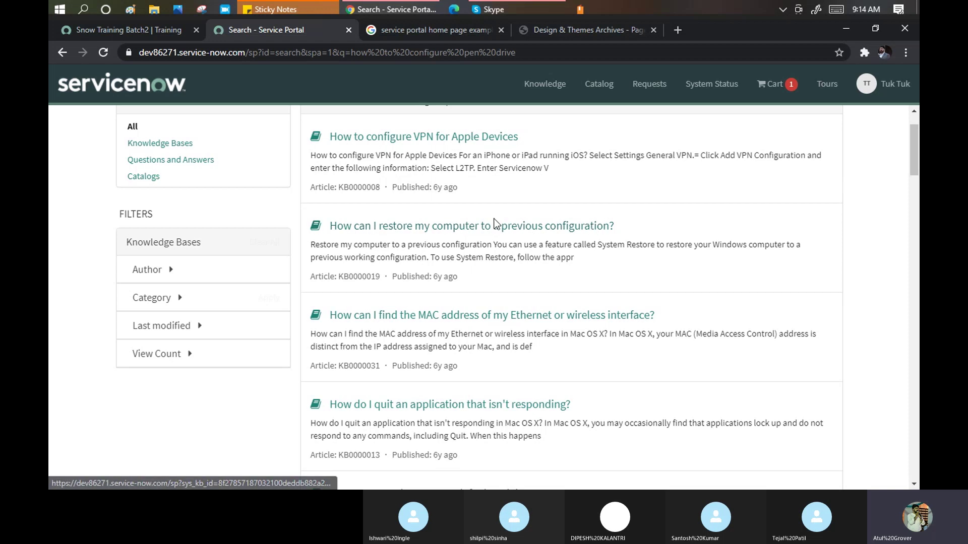
{"action": "scroll", "coordinate": [496, 225], "scroll_direction": "up", "scroll_amount": 1}
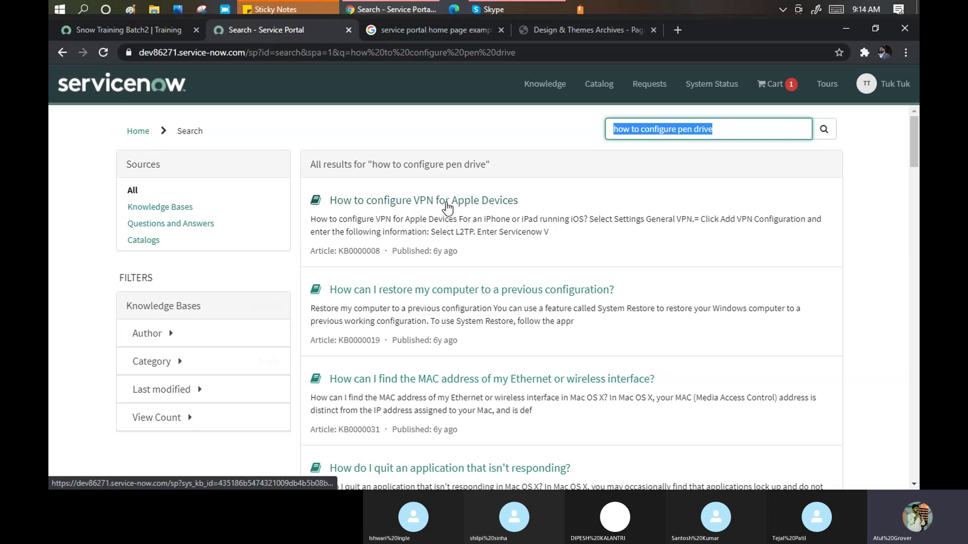
{"action": "scroll", "coordinate": [467, 267], "scroll_direction": "down", "scroll_amount": 3}
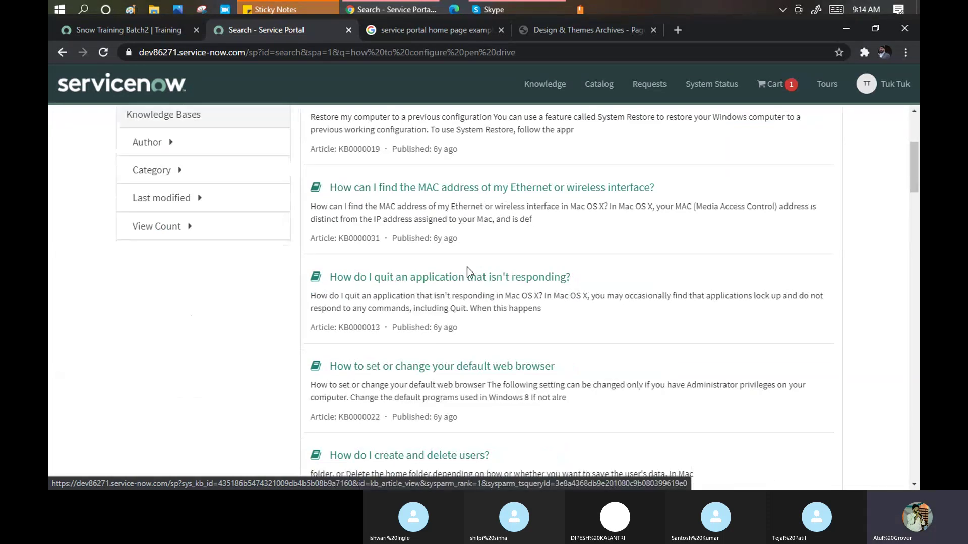
{"action": "scroll", "coordinate": [474, 347], "scroll_direction": "down", "scroll_amount": 2}
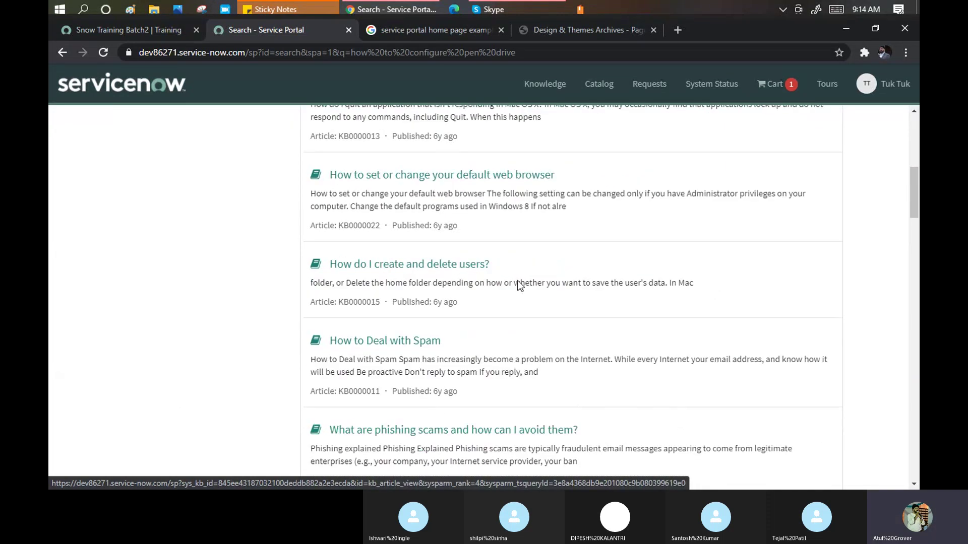
{"action": "scroll", "coordinate": [436, 373], "scroll_direction": "up", "scroll_amount": 5}
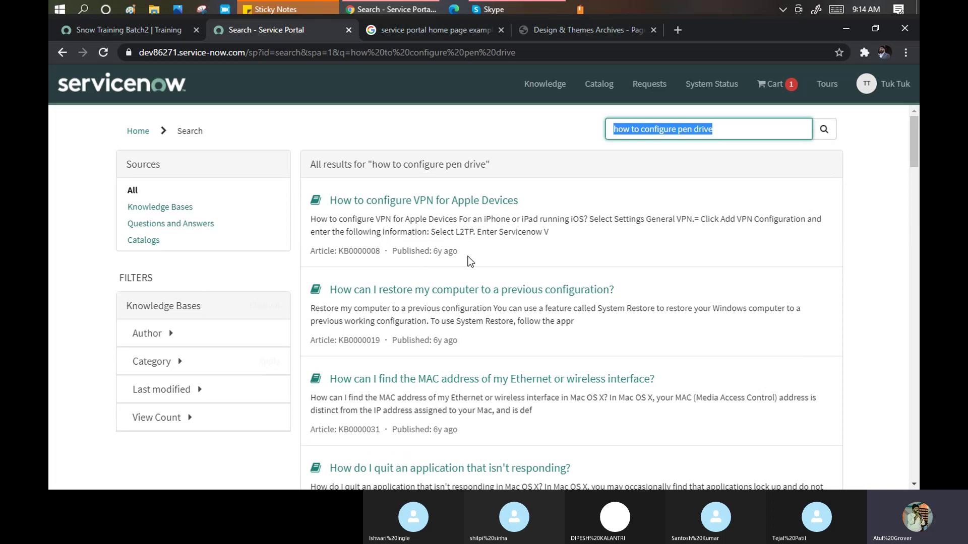
{"action": "left_click_drag", "start_coordinate": [467, 259], "coordinate": [328, 199]}
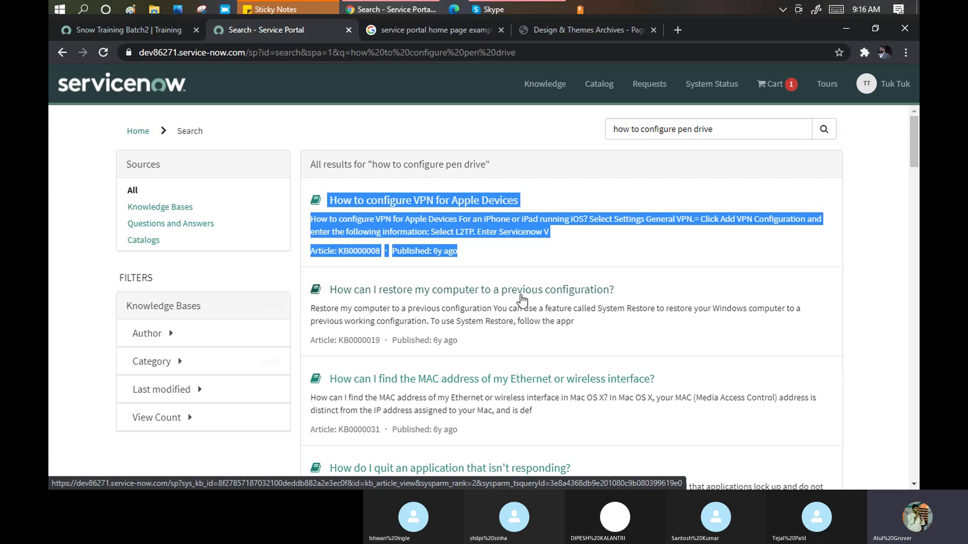
{"action": "left_click", "coordinate": [541, 197]}
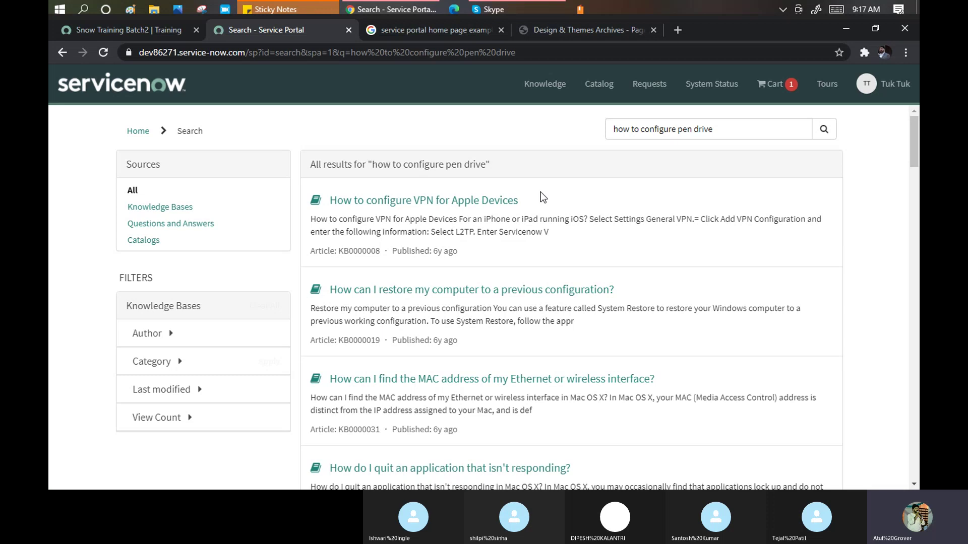
Open the "How to configure VPN for Apple Devices" article and read through its instructions.
{"action": "left_click", "coordinate": [448, 204]}
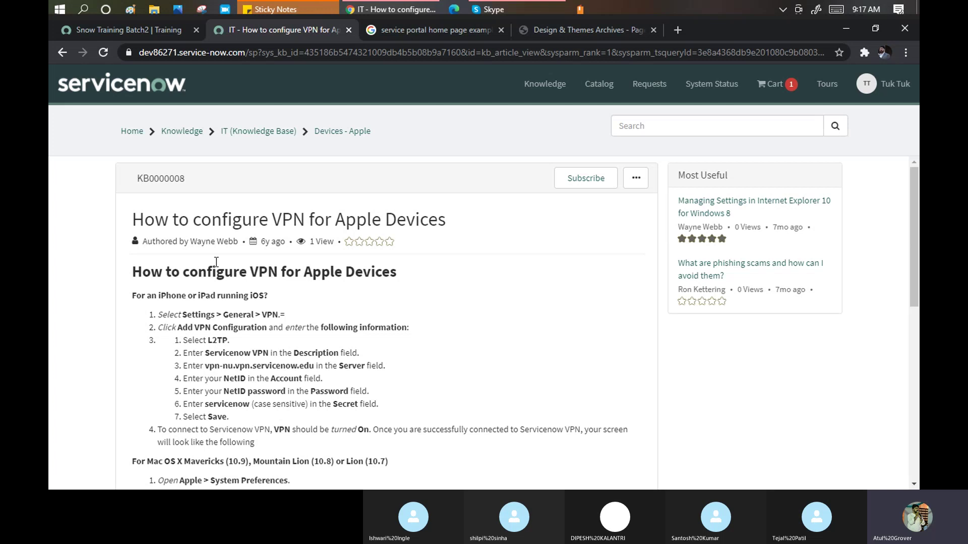
{"action": "scroll", "coordinate": [217, 261], "scroll_direction": "down", "scroll_amount": 12}
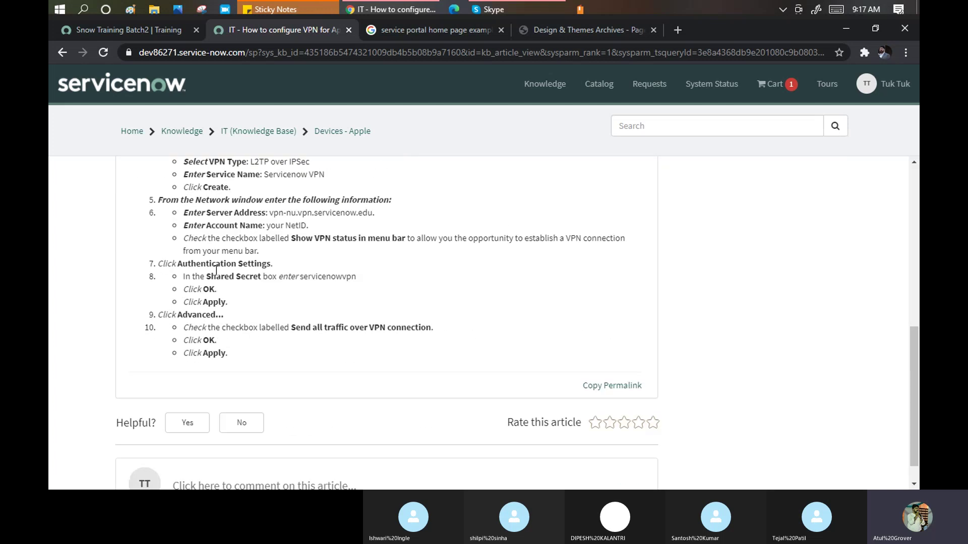
{"action": "scroll", "coordinate": [259, 289], "scroll_direction": "up", "scroll_amount": 6}
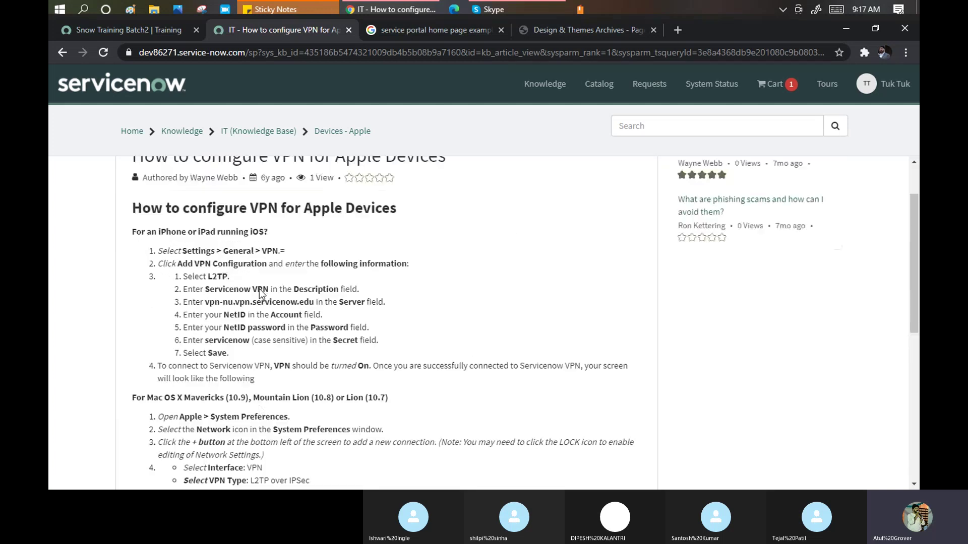
{"action": "scroll", "coordinate": [259, 288], "scroll_direction": "up", "scroll_amount": 2}
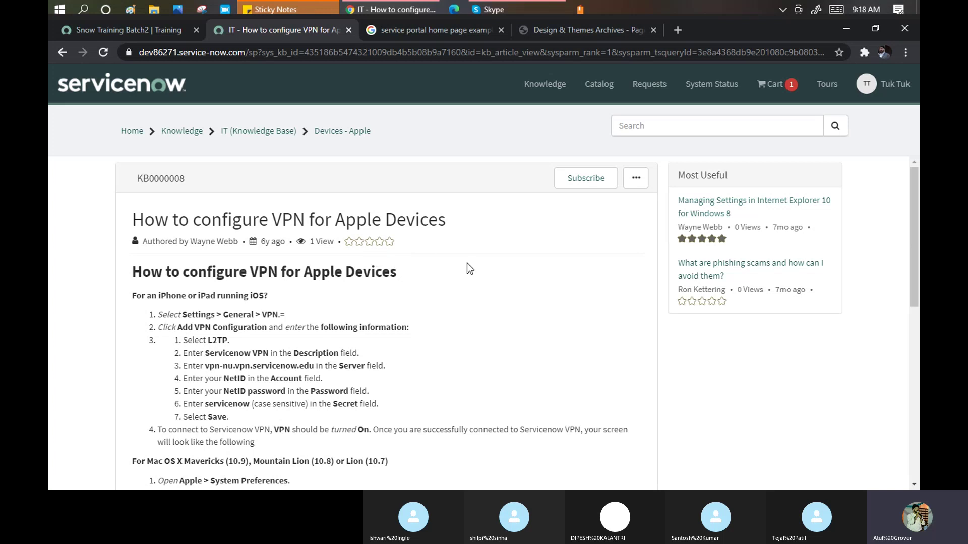
Mark the VPN article as helpful with Yes and open its comment editor.
{"action": "scroll", "coordinate": [488, 276], "scroll_direction": "down", "scroll_amount": 10}
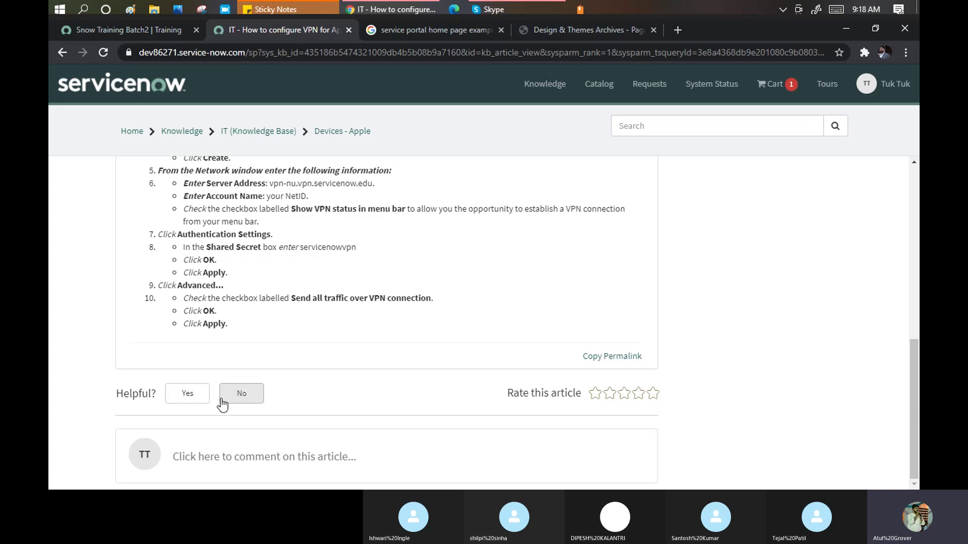
{"action": "left_click", "coordinate": [187, 398]}
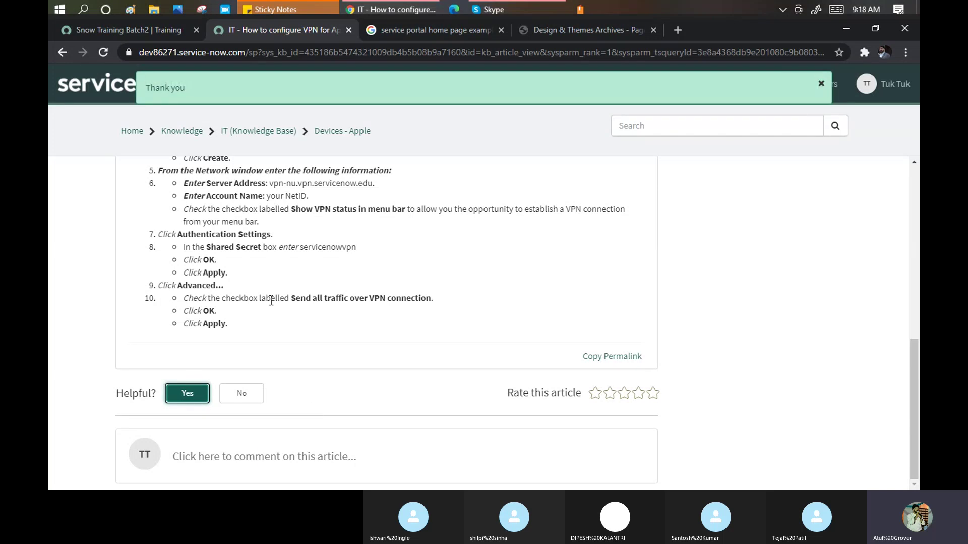
{"action": "left_click", "coordinate": [206, 456]}
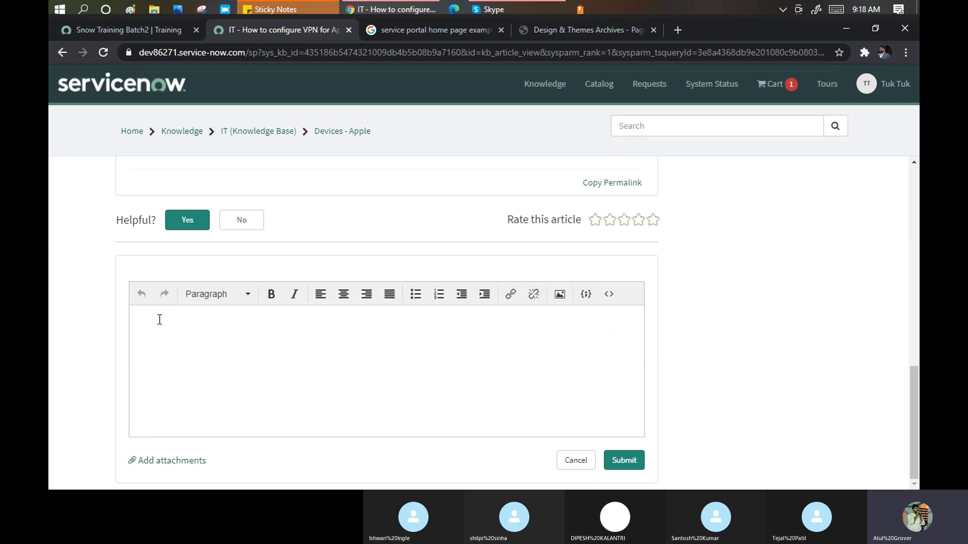
Review the VPN article's Mac OS X instructions and place the cursor in the empty comment editor.
{"action": "scroll", "coordinate": [159, 320], "scroll_direction": "up", "scroll_amount": 4}
{"action": "scroll", "coordinate": [168, 339], "scroll_direction": "down", "scroll_amount": 3}
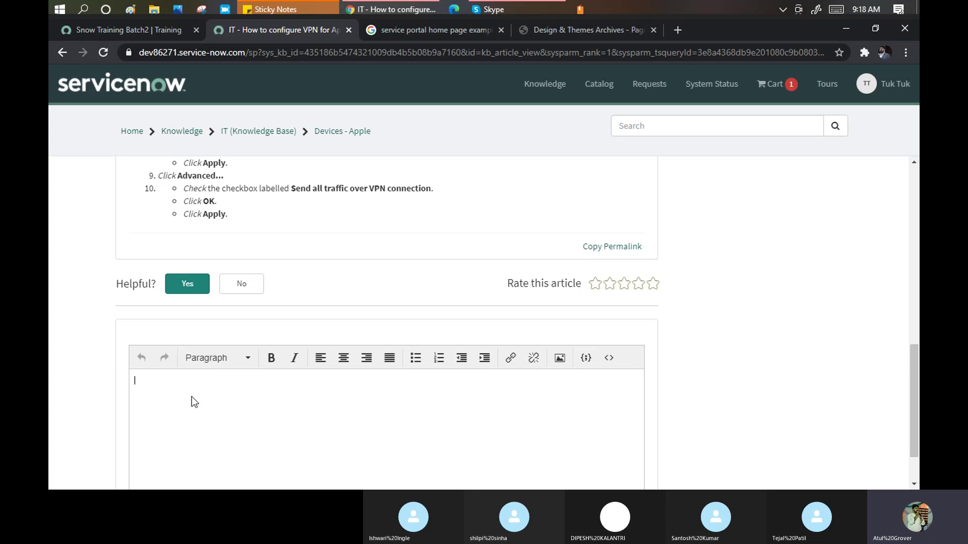
{"action": "scroll", "coordinate": [263, 235], "scroll_direction": "up", "scroll_amount": 4}
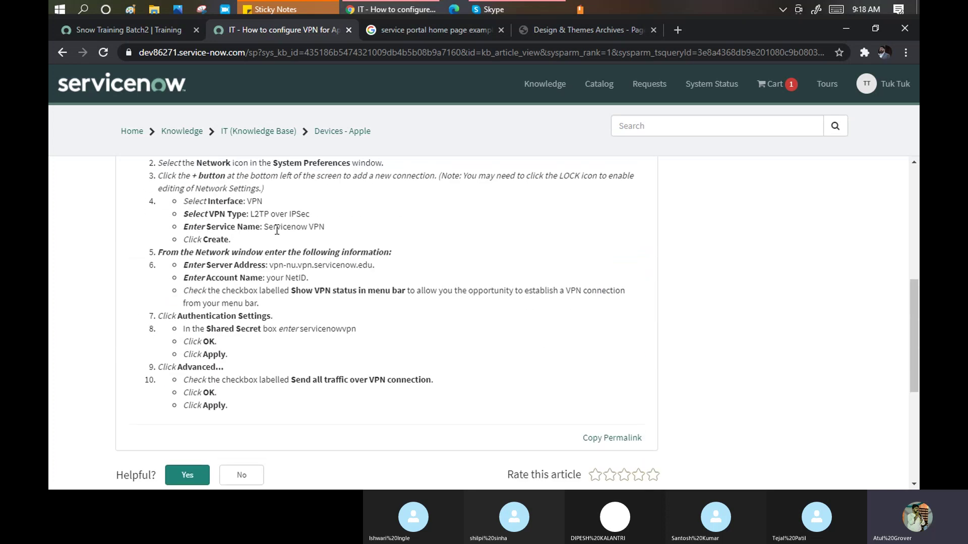
{"action": "scroll", "coordinate": [294, 250], "scroll_direction": "up", "scroll_amount": 4}
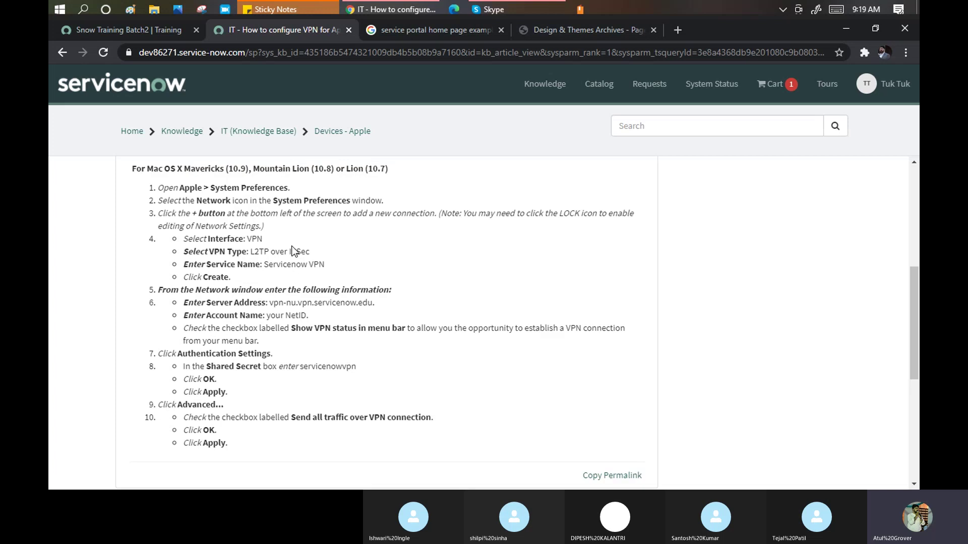
{"action": "scroll", "coordinate": [319, 225], "scroll_direction": "down", "scroll_amount": 6}
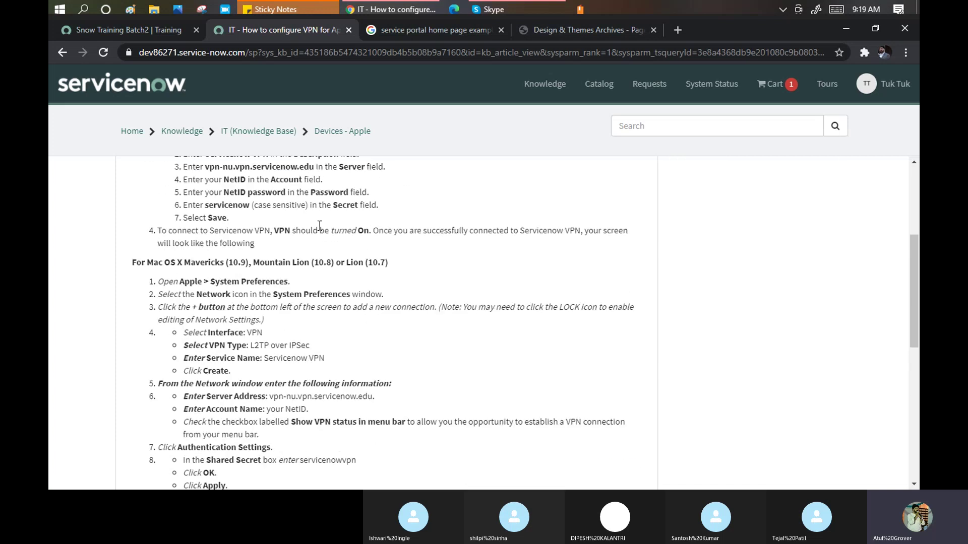
{"action": "scroll", "coordinate": [320, 226], "scroll_direction": "down", "scroll_amount": 3}
{"action": "left_click", "coordinate": [171, 315]}
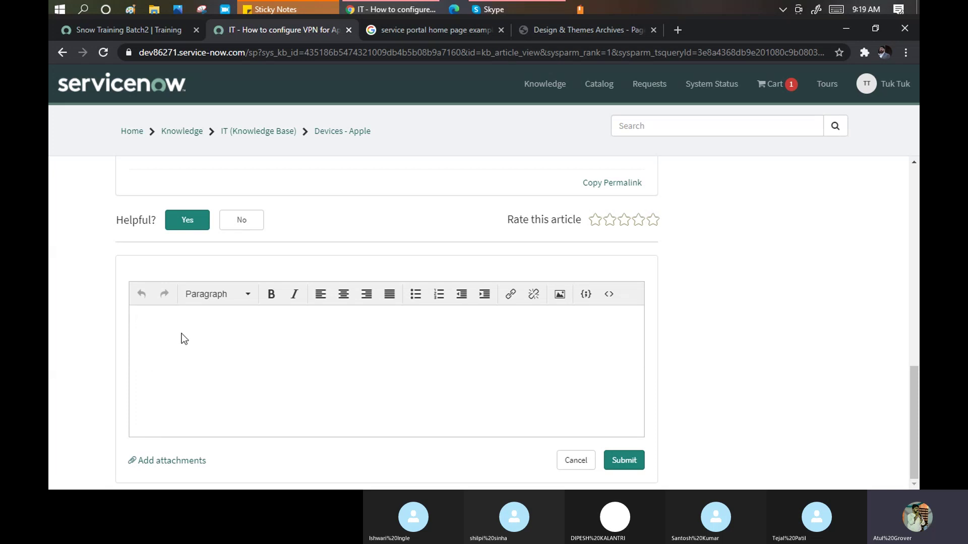
Open the Knowledge Base page from the article's breadcrumb trail and return to the Service Portal home page.
{"action": "scroll", "coordinate": [241, 352], "scroll_direction": "up", "scroll_amount": 8}
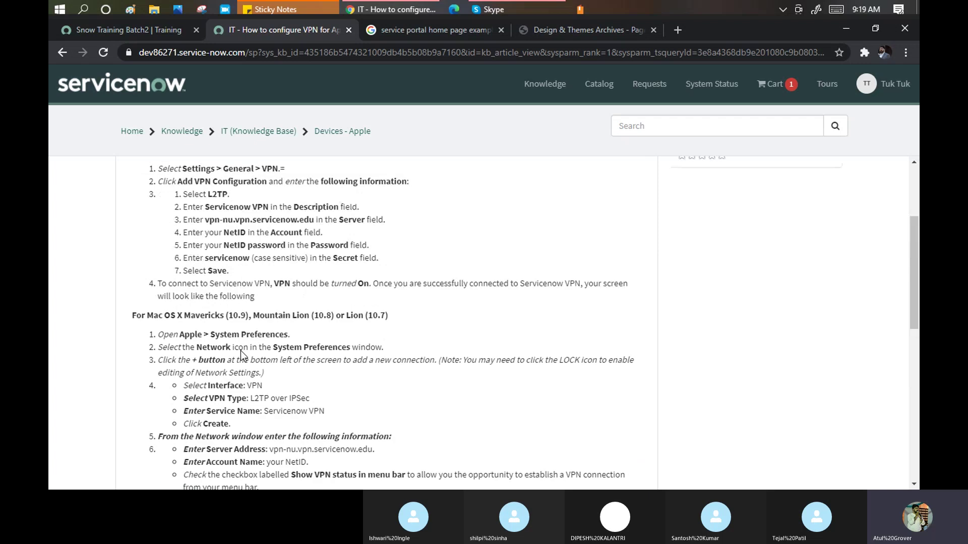
{"action": "scroll", "coordinate": [240, 353], "scroll_direction": "up", "scroll_amount": 3}
{"action": "scroll", "coordinate": [428, 190], "scroll_direction": "up", "scroll_amount": 1}
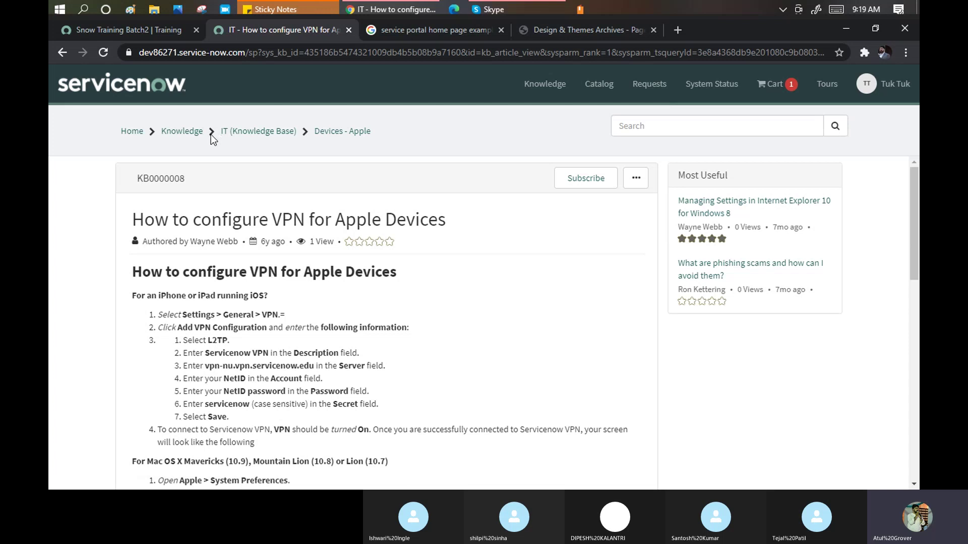
{"action": "left_click", "coordinate": [186, 137]}
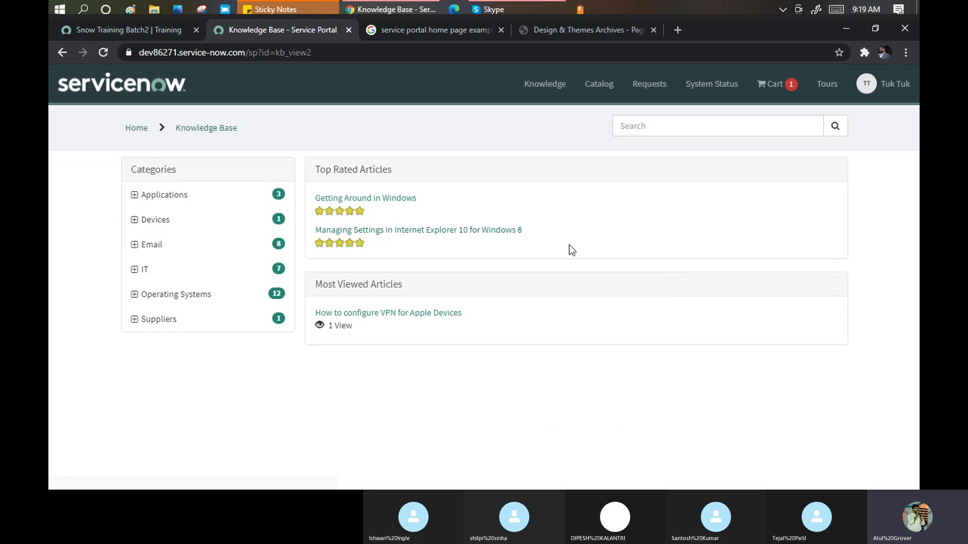
{"action": "left_click", "coordinate": [107, 89]}
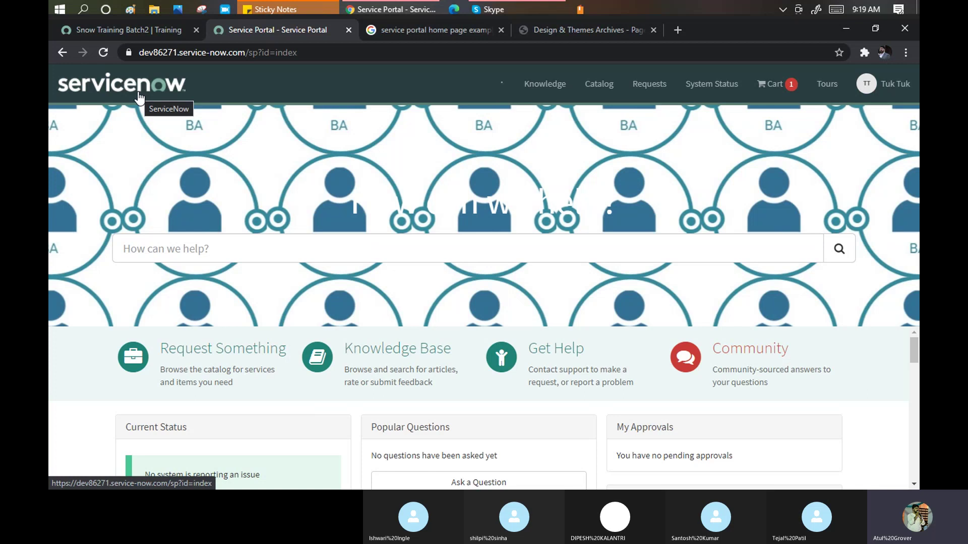
Search the Service Portal from its home page for "Appel i phone".
{"action": "left_click", "coordinate": [287, 246]}
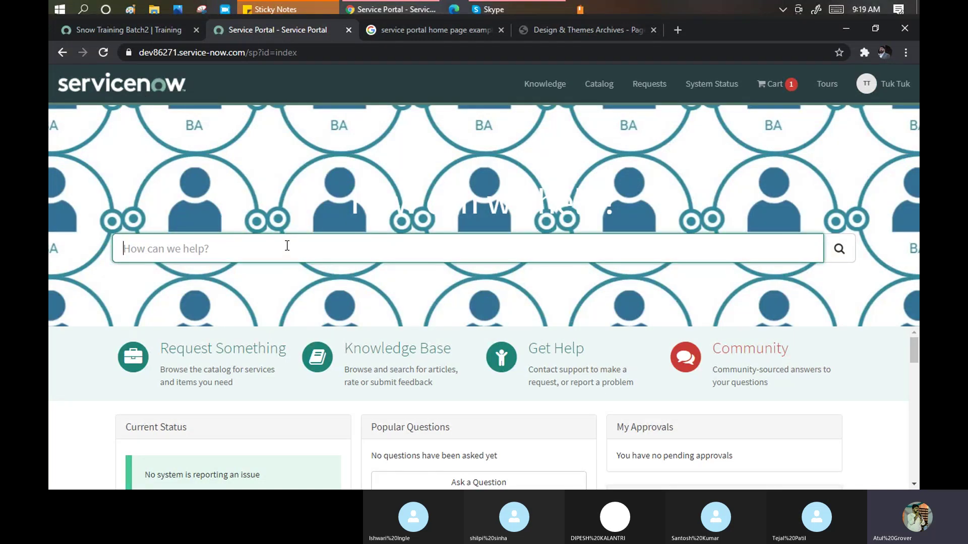
{"action": "type", "text": "Appel i phone"}
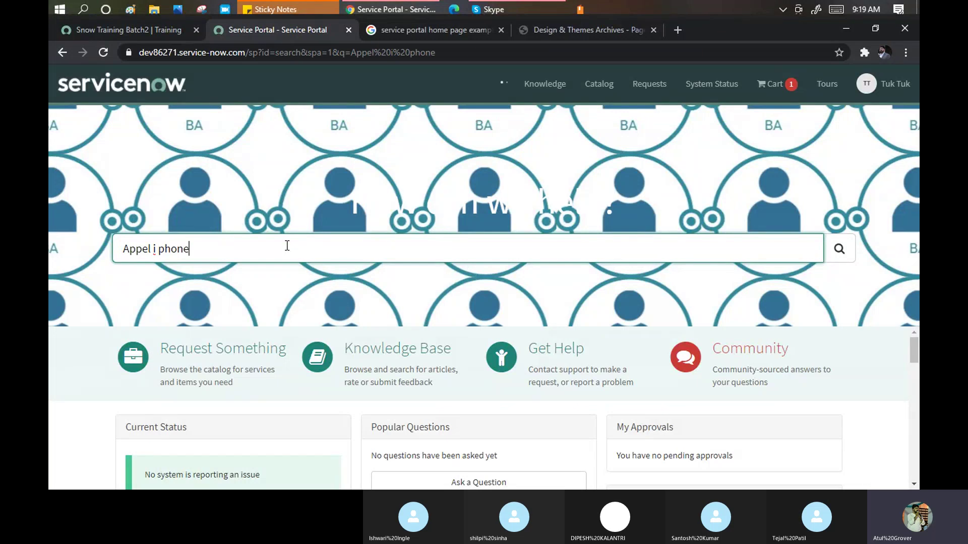
{"action": "key", "text": "Return"}
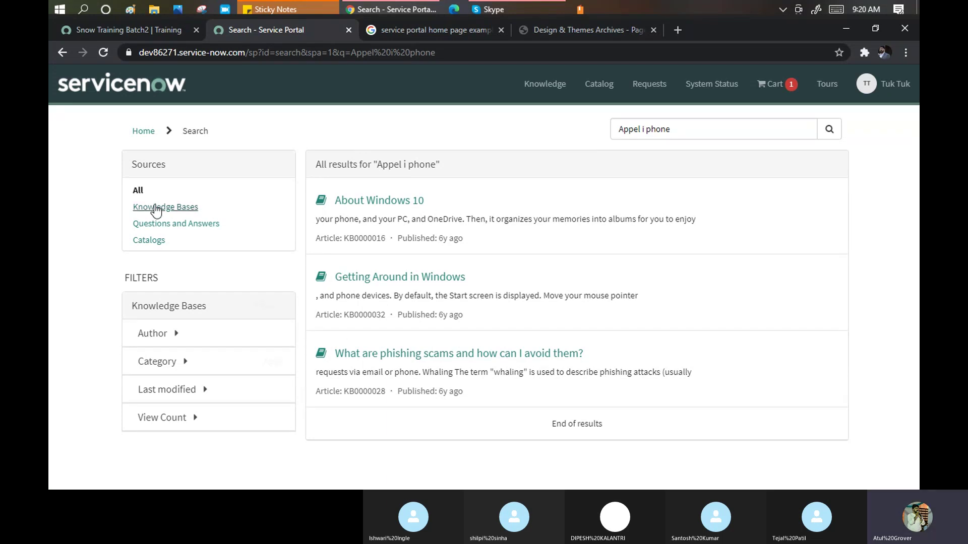
Filter the "Appel i phone" search by the Knowledge Bases, Questions and Answers, and Catalogs sources in turn.
{"action": "left_click", "coordinate": [156, 208]}
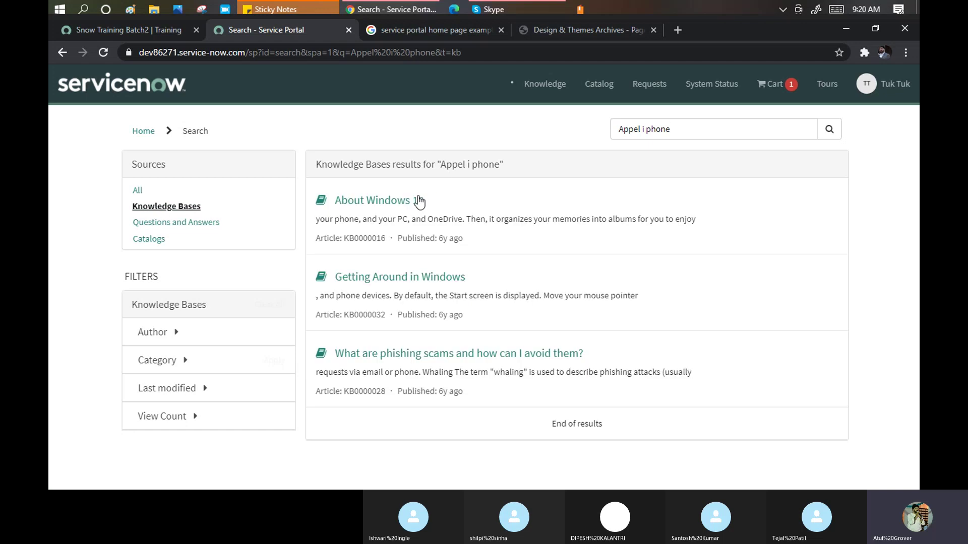
{"action": "left_click", "coordinate": [188, 224]}
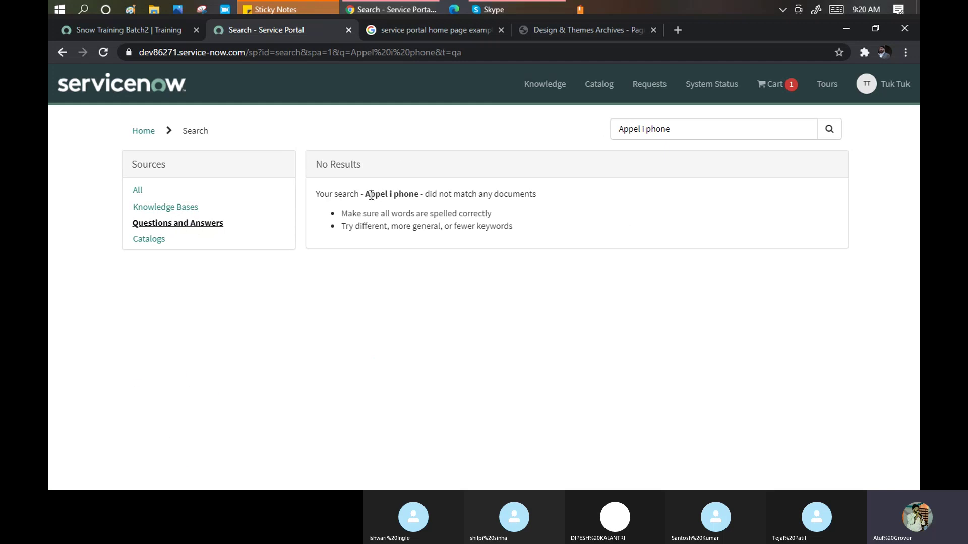
{"action": "left_click_drag", "start_coordinate": [365, 194], "coordinate": [412, 197]}
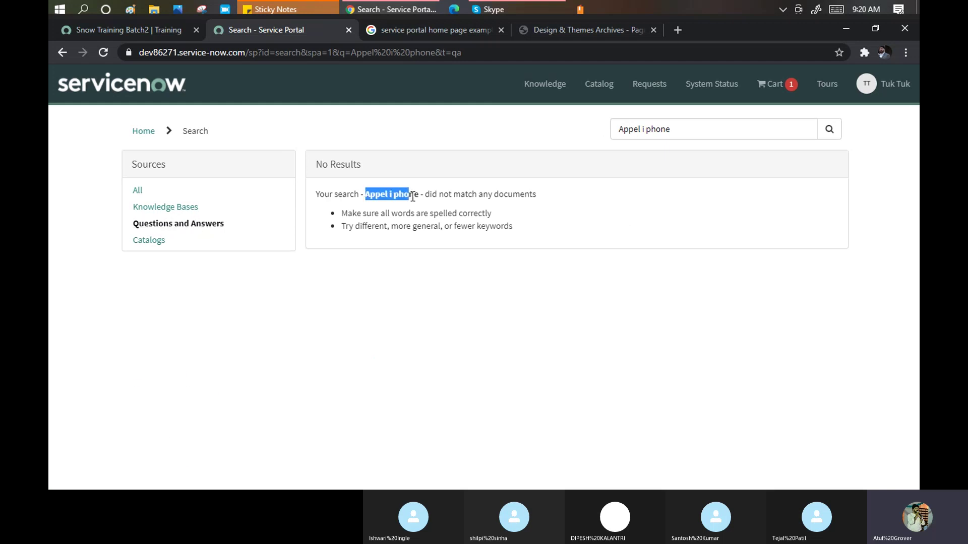
{"action": "left_click", "coordinate": [149, 240]}
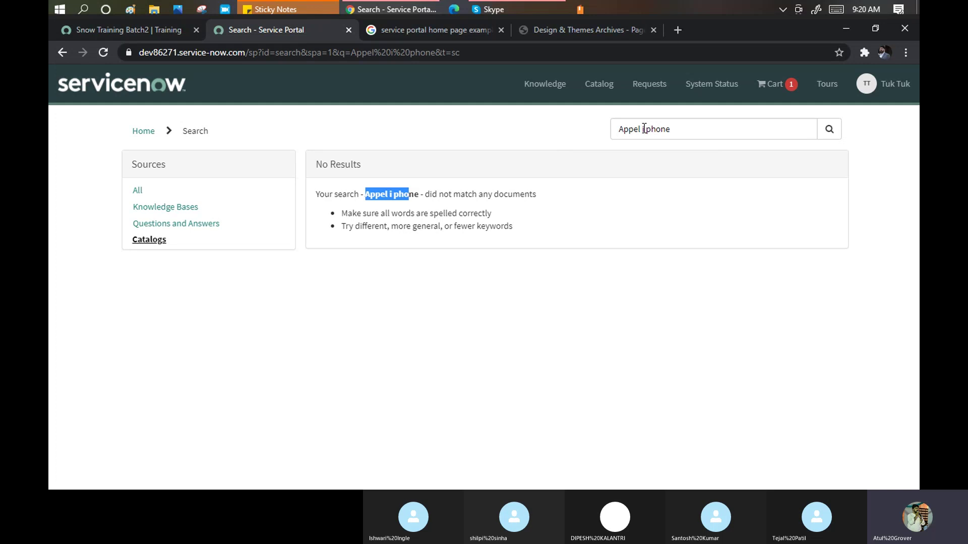
Shorten the query to "Appel" and repeat the search within the Catalogs source.
{"action": "left_click_drag", "start_coordinate": [643, 129], "coordinate": [713, 134]}
{"action": "key", "text": "BackSpace"}
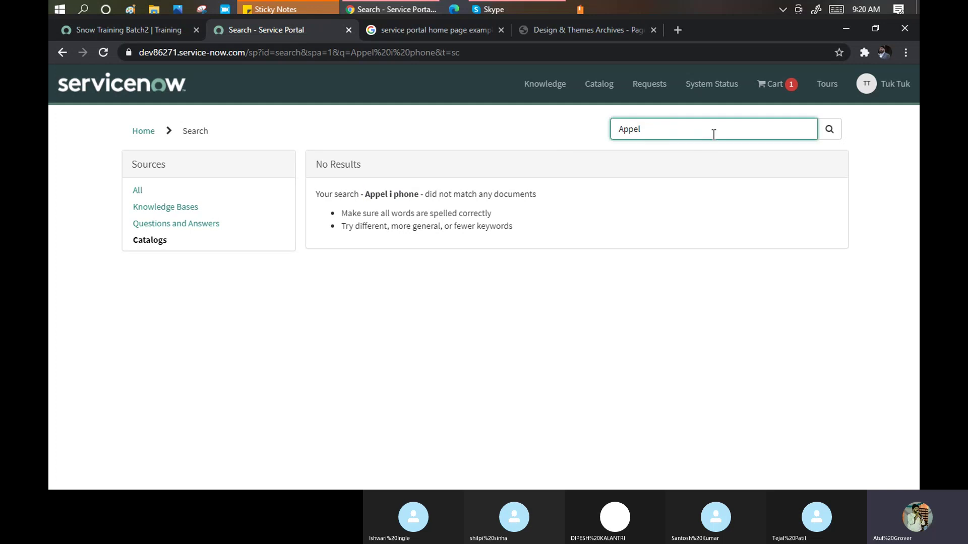
{"action": "key", "text": "Return"}
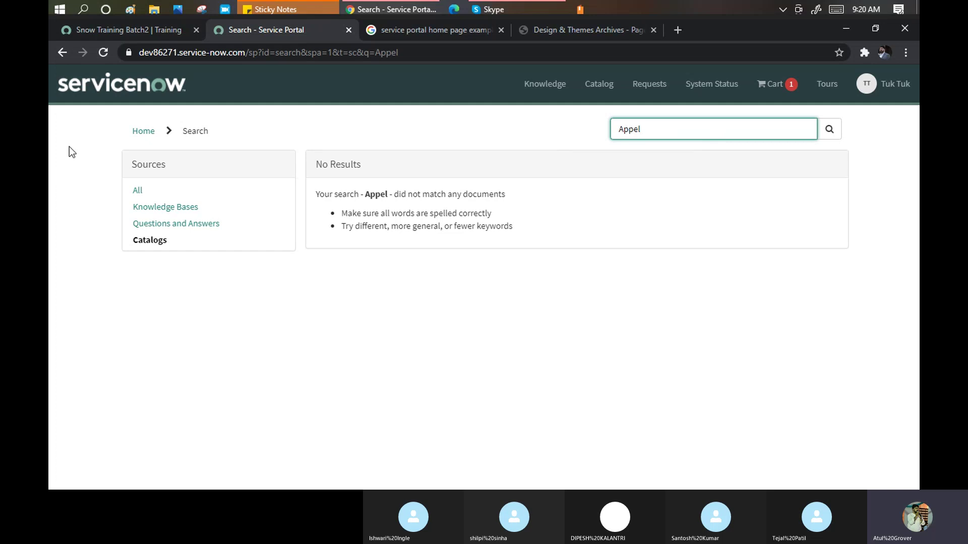
Switch the search source to All and search the portal for "phone".
{"action": "left_click", "coordinate": [137, 190]}
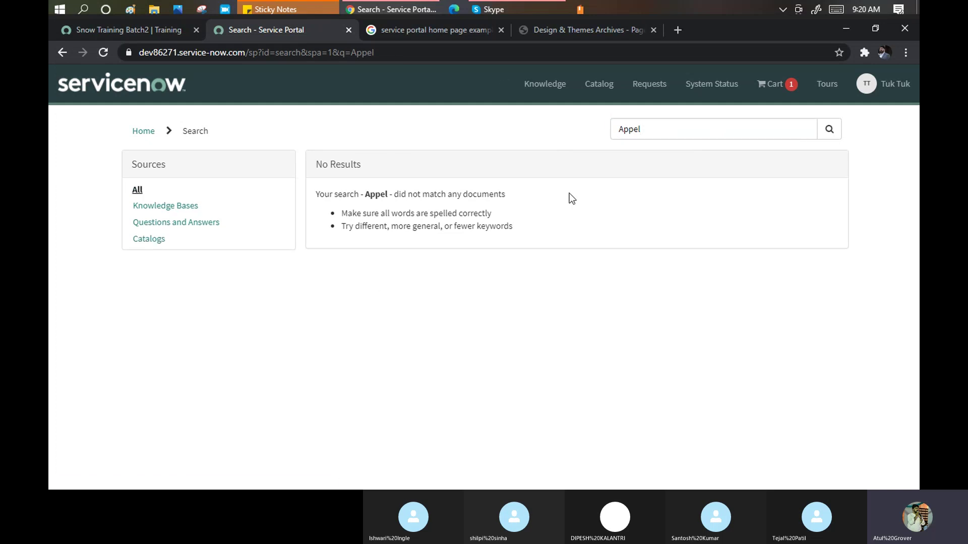
{"action": "left_click", "coordinate": [695, 129]}
{"action": "key", "text": "BackSpace"}
{"action": "key", "text": "BackSpace"}
{"action": "key", "text": "BackSpace"}
{"action": "key", "text": "BackSpace"}
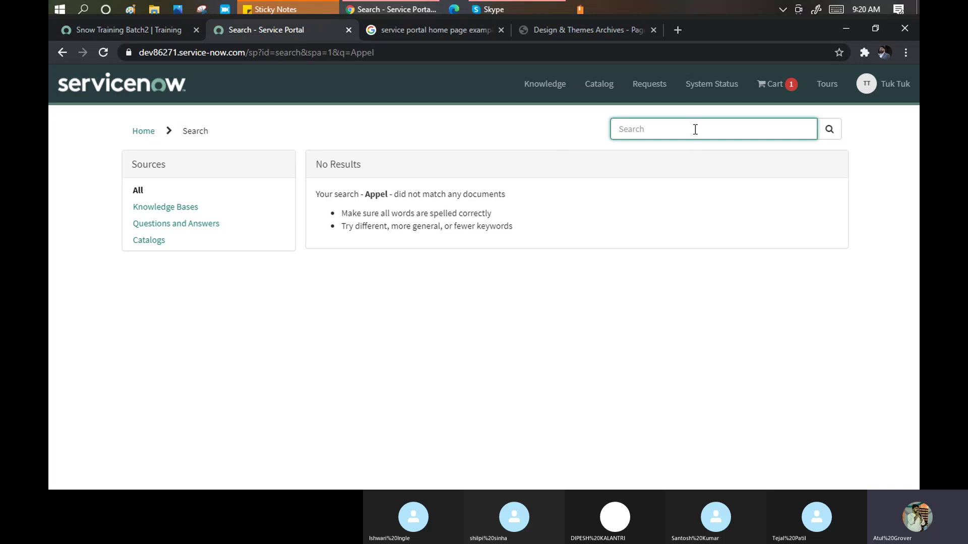
{"action": "type", "text": "phone"}
{"action": "key", "text": "Return"}
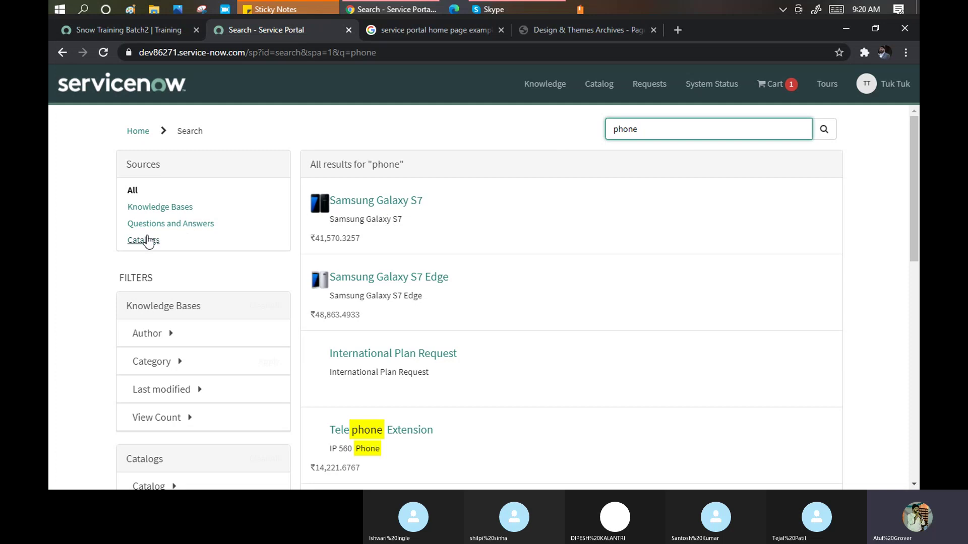
Restrict the "phone" search to the Catalogs source and review the listed catalog items.
{"action": "left_click", "coordinate": [144, 241]}
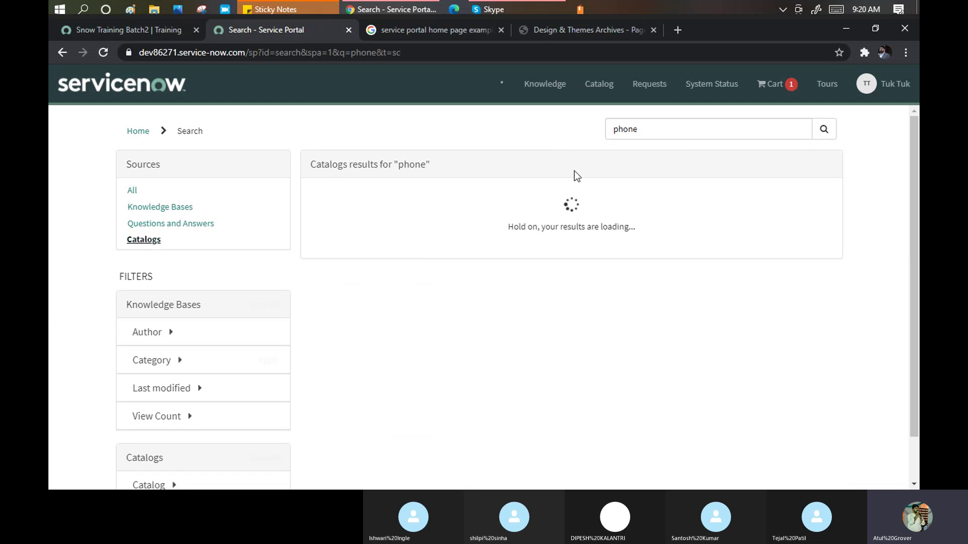
{"action": "scroll", "coordinate": [362, 220], "scroll_direction": "down", "scroll_amount": 6}
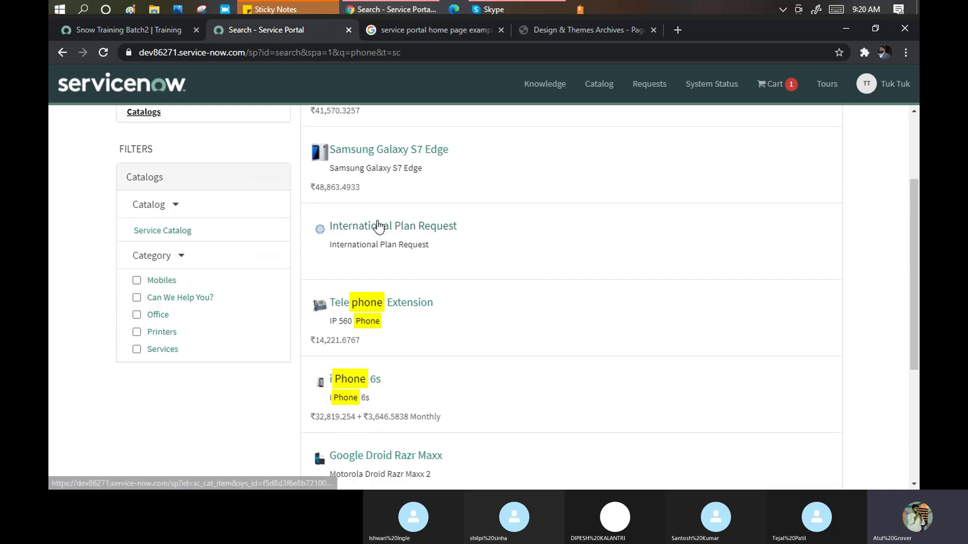
{"action": "scroll", "coordinate": [393, 261], "scroll_direction": "up", "scroll_amount": 7}
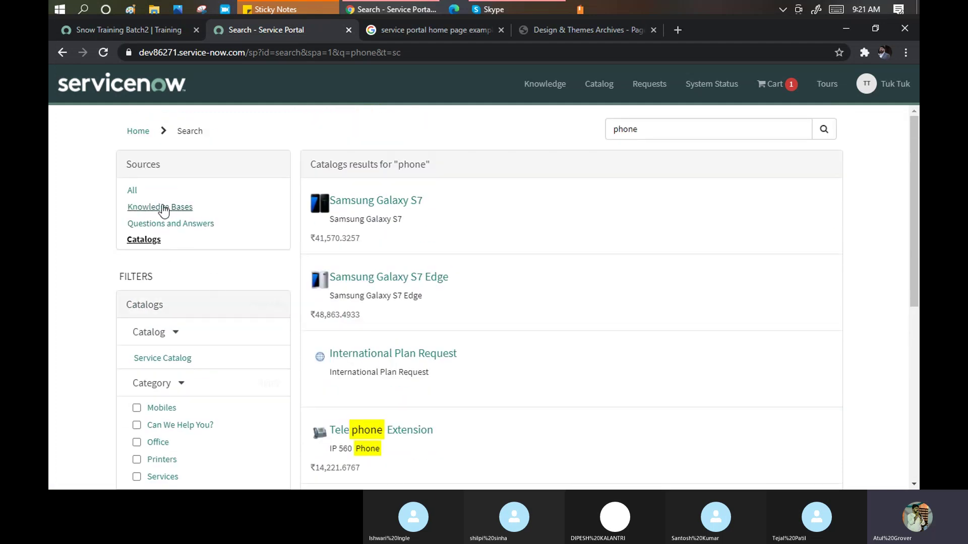
Restrict the "phone" search to Knowledge Bases and filter the articles by the second listed author.
{"action": "left_click", "coordinate": [163, 207]}
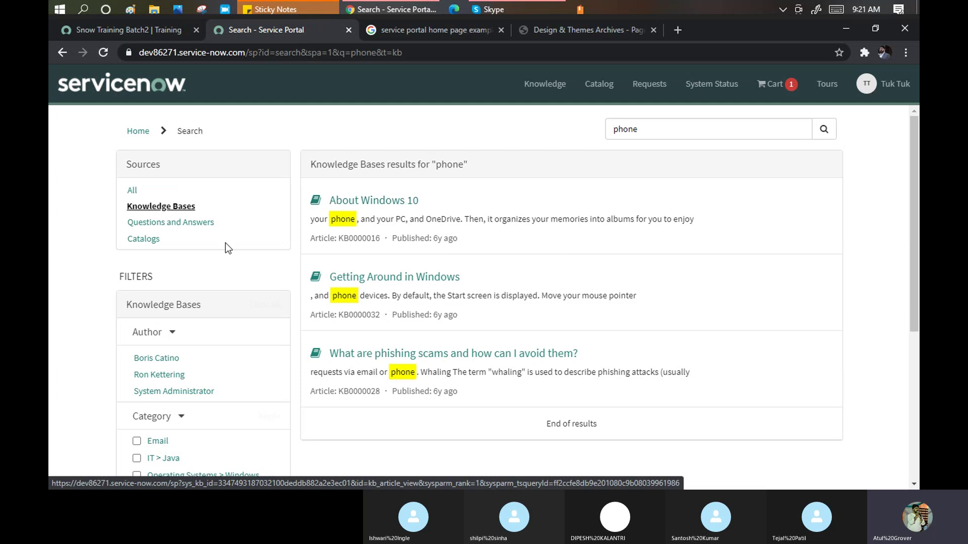
{"action": "scroll", "coordinate": [219, 249], "scroll_direction": "down", "scroll_amount": 3}
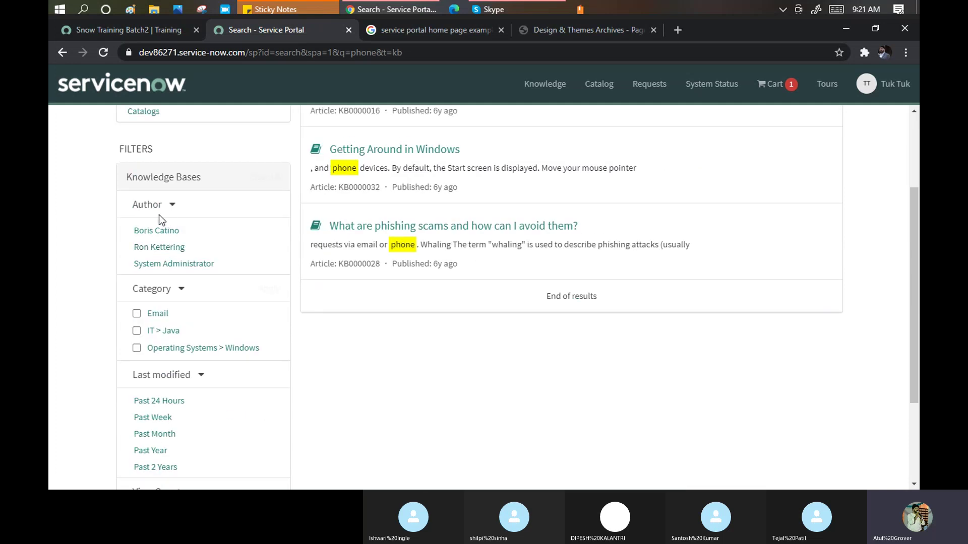
{"action": "scroll", "coordinate": [375, 180], "scroll_direction": "up", "scroll_amount": 3}
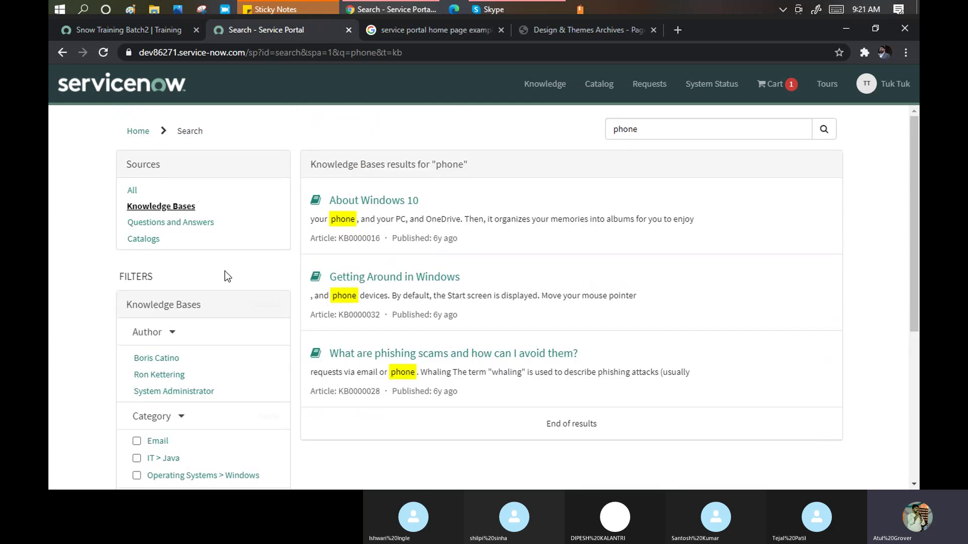
{"action": "scroll", "coordinate": [226, 276], "scroll_direction": "down", "scroll_amount": 1}
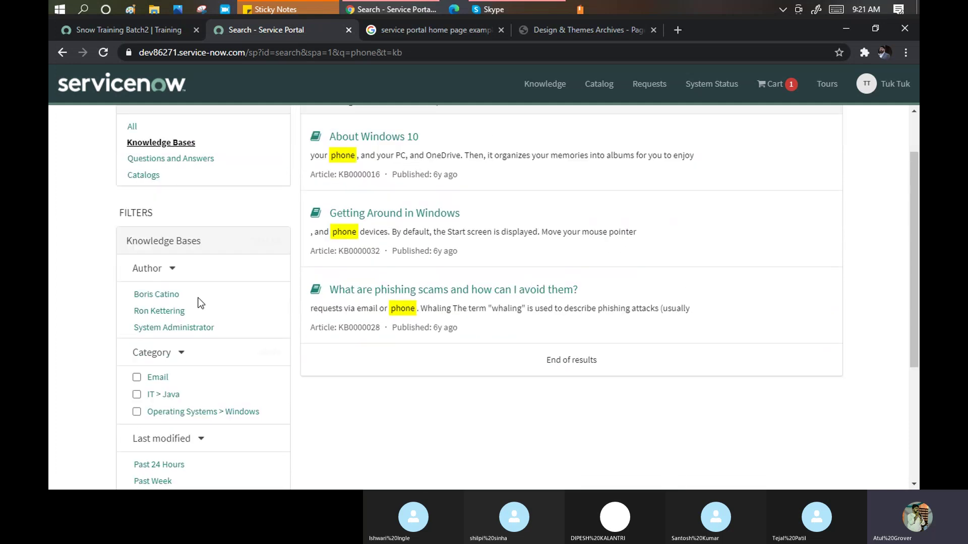
{"action": "left_click", "coordinate": [160, 315]}
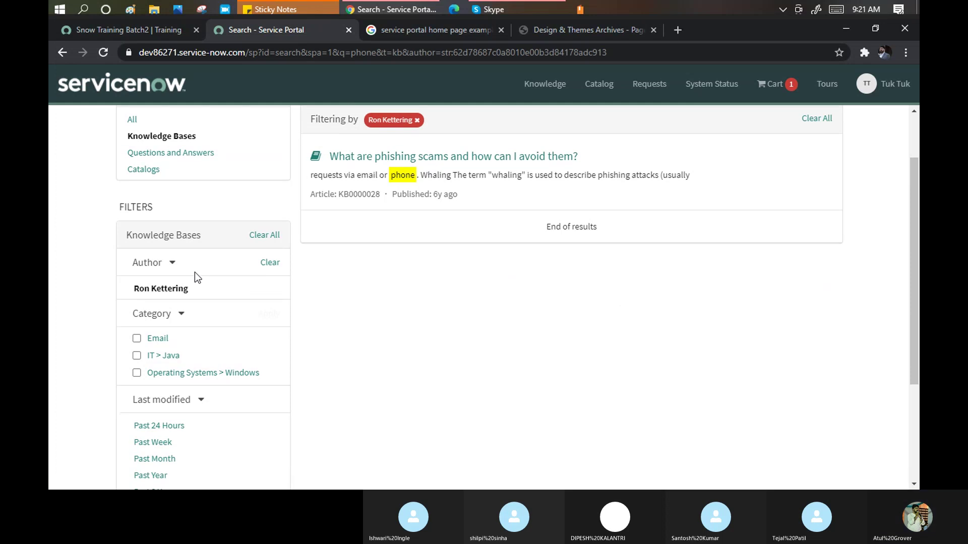
Review the Knowledge Bases filter groups, collapsing and re-expanding the Category group.
{"action": "scroll", "coordinate": [195, 277], "scroll_direction": "down", "scroll_amount": 2}
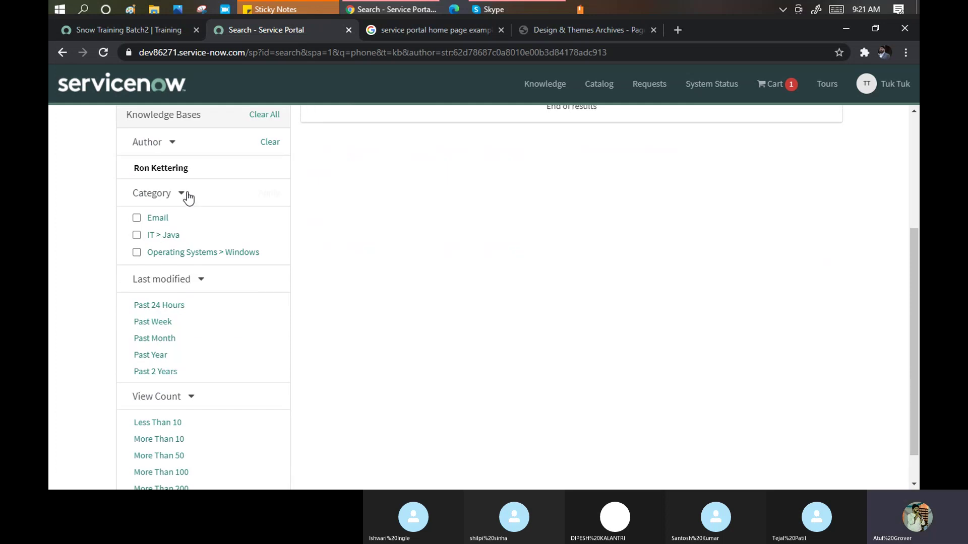
{"action": "scroll", "coordinate": [216, 198], "scroll_direction": "up", "scroll_amount": 1}
{"action": "scroll", "coordinate": [207, 231], "scroll_direction": "down", "scroll_amount": 1}
{"action": "left_click", "coordinate": [184, 196]}
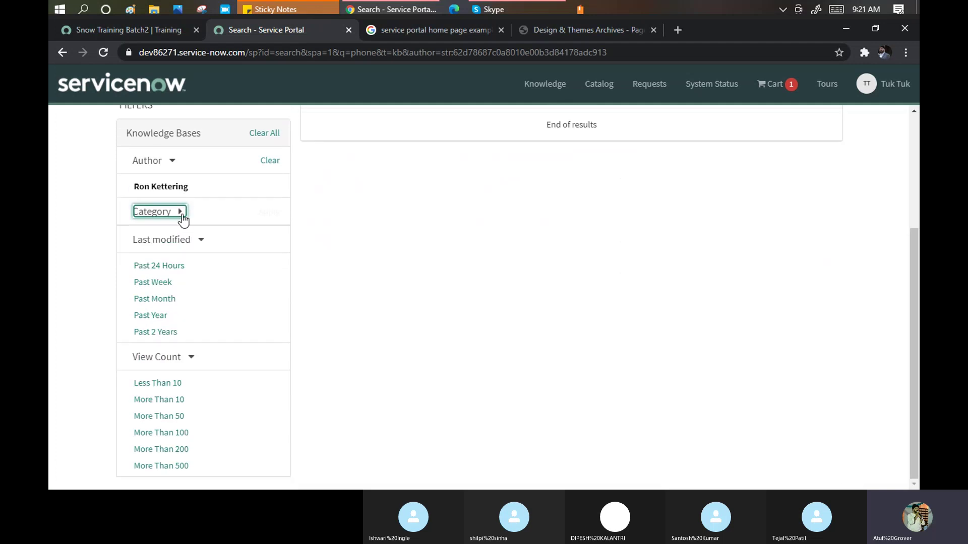
{"action": "left_click", "coordinate": [180, 214]}
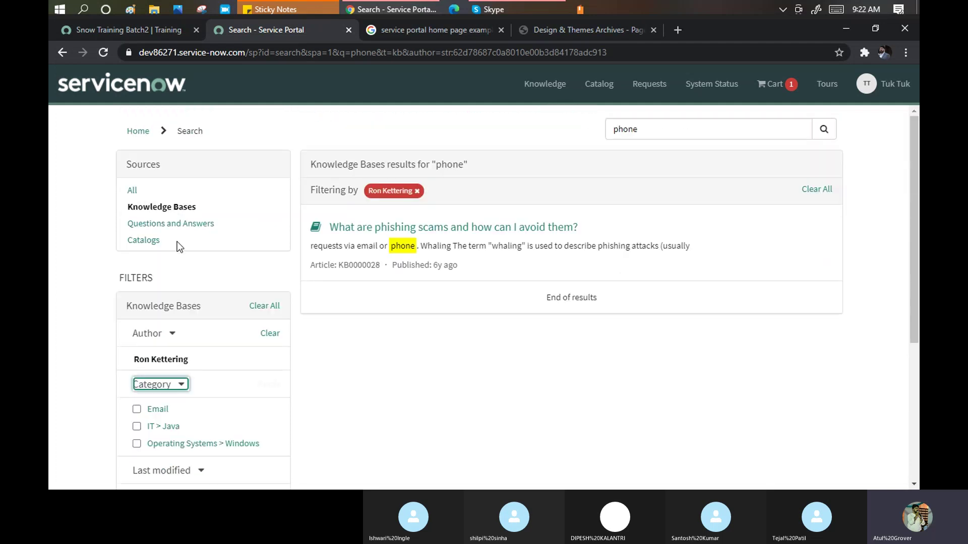
Filter the knowledge articles by the View Count option More Than 500 and check the result list.
{"action": "scroll", "coordinate": [177, 243], "scroll_direction": "down", "scroll_amount": 3}
{"action": "scroll", "coordinate": [189, 211], "scroll_direction": "down", "scroll_amount": 2}
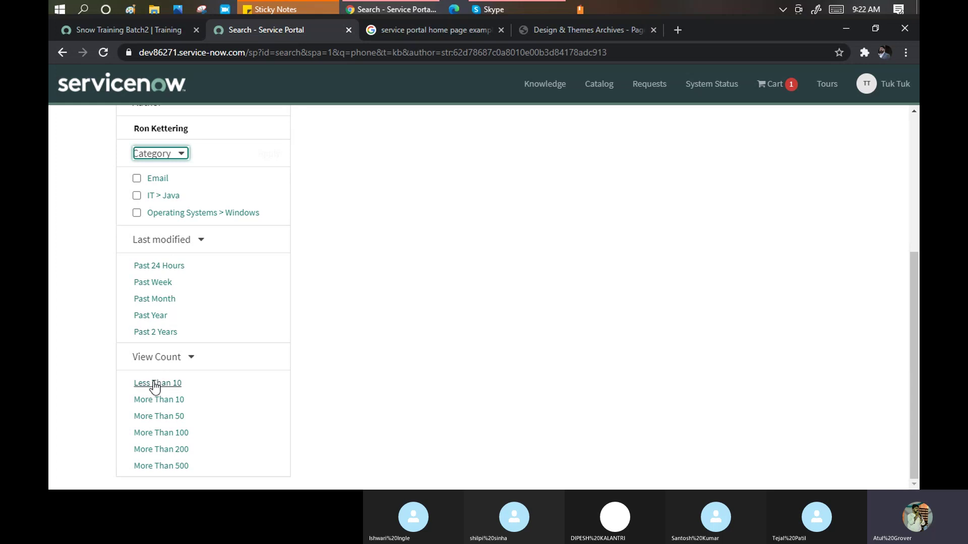
{"action": "left_click", "coordinate": [162, 467]}
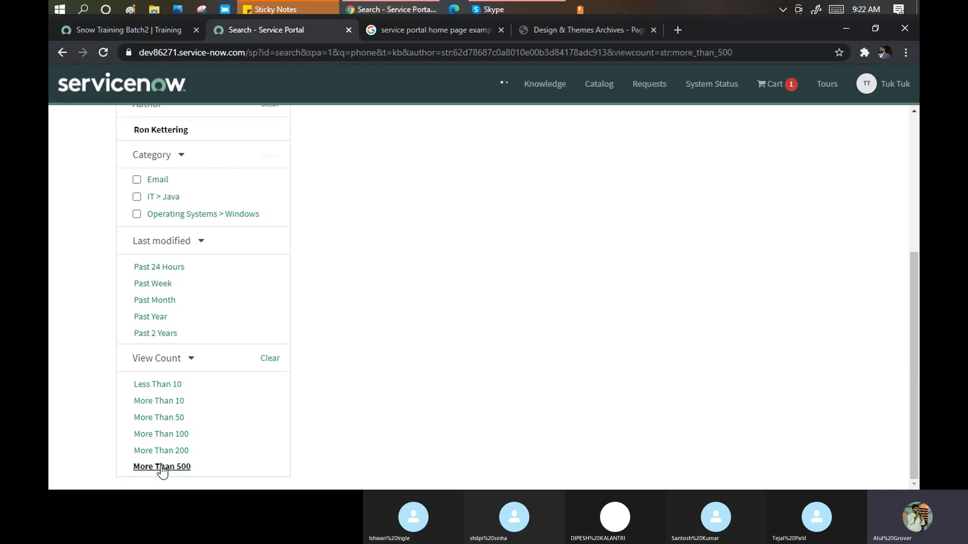
{"action": "scroll", "coordinate": [537, 355], "scroll_direction": "up", "scroll_amount": 5}
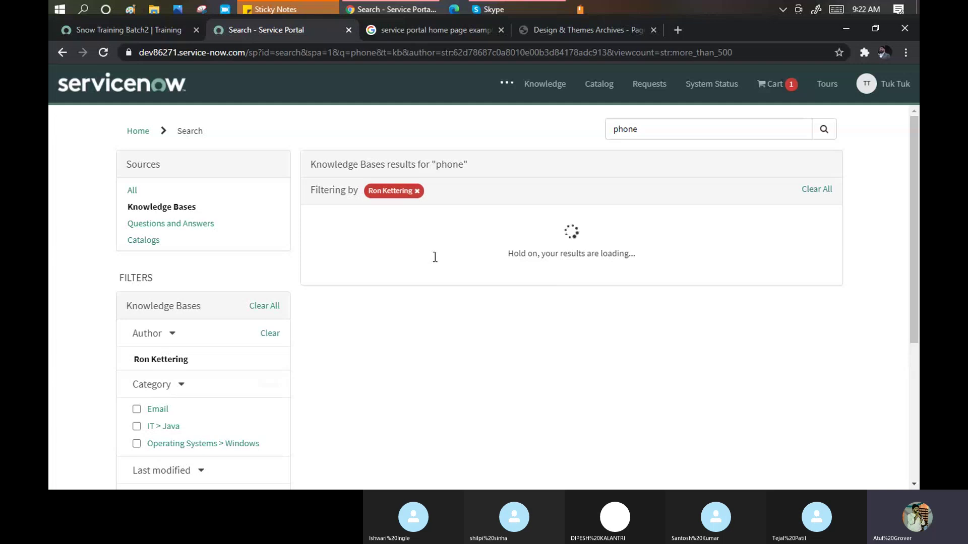
{"action": "scroll", "coordinate": [339, 286], "scroll_direction": "down", "scroll_amount": 5}
{"action": "scroll", "coordinate": [335, 309], "scroll_direction": "up", "scroll_amount": 5}
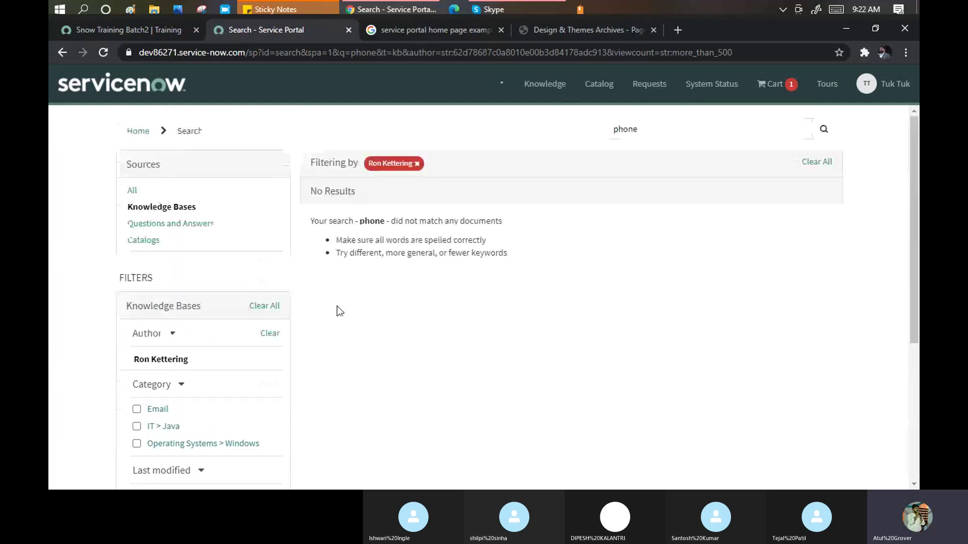
Switch the "phone" search to Questions and Answers and to Catalogs, and review the Catalogs filters.
{"action": "left_click", "coordinate": [160, 224]}
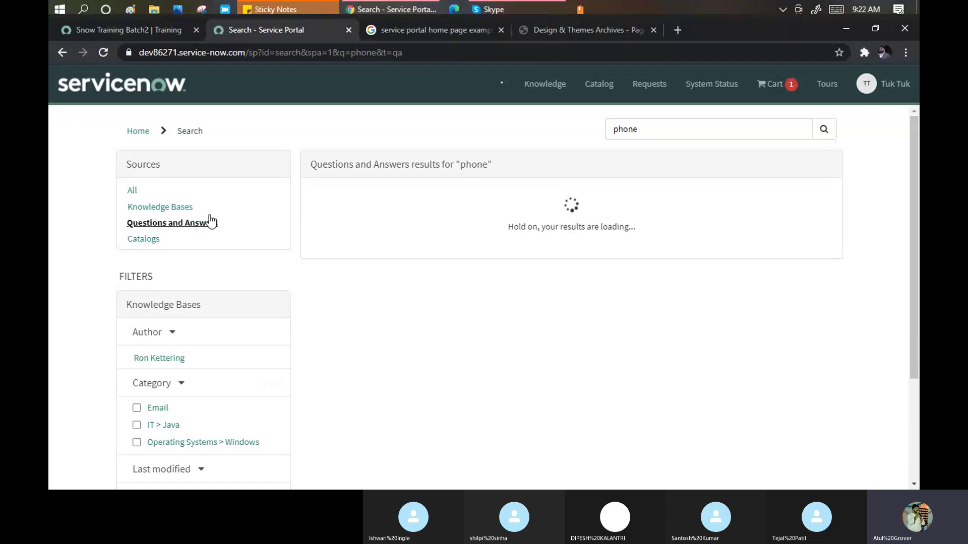
{"action": "scroll", "coordinate": [211, 255], "scroll_direction": "down", "scroll_amount": 3}
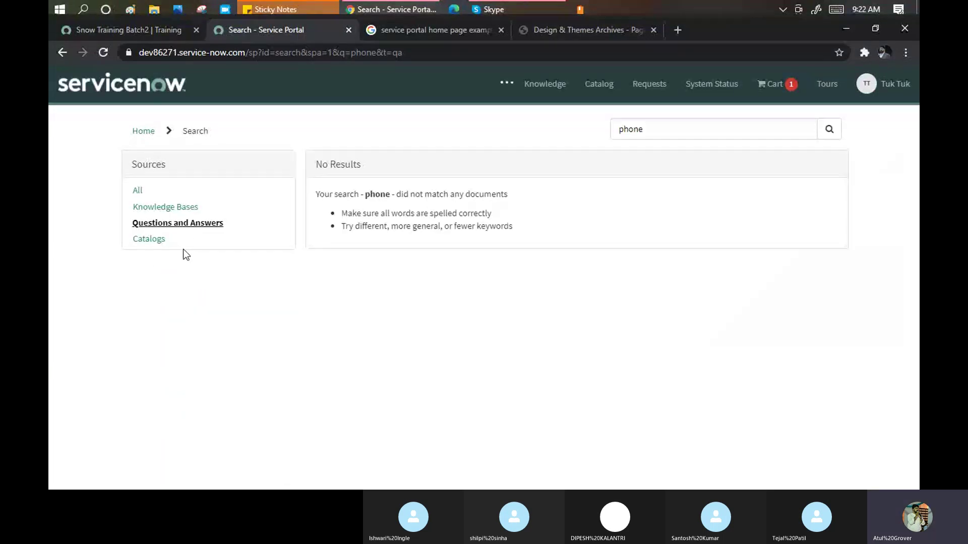
{"action": "left_click", "coordinate": [152, 242]}
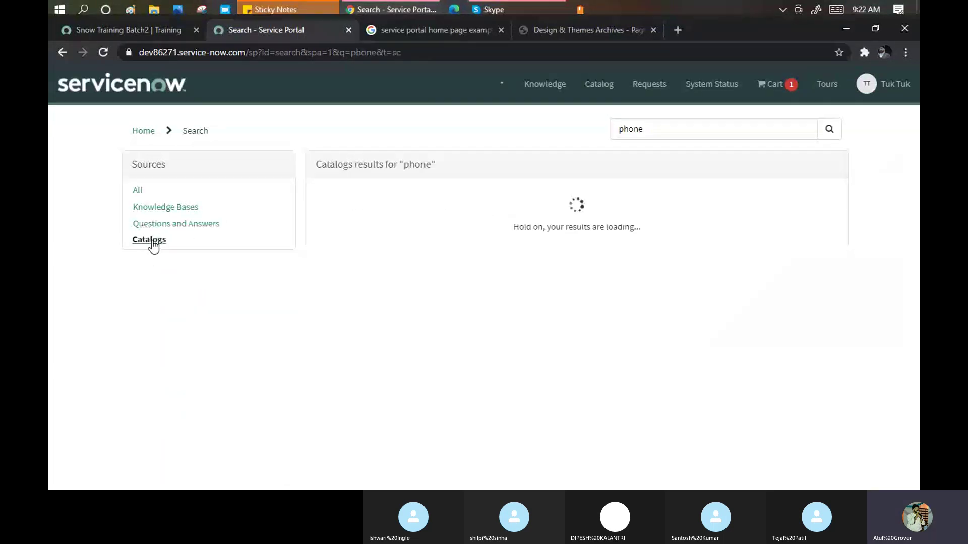
{"action": "scroll", "coordinate": [177, 278], "scroll_direction": "down", "scroll_amount": 4}
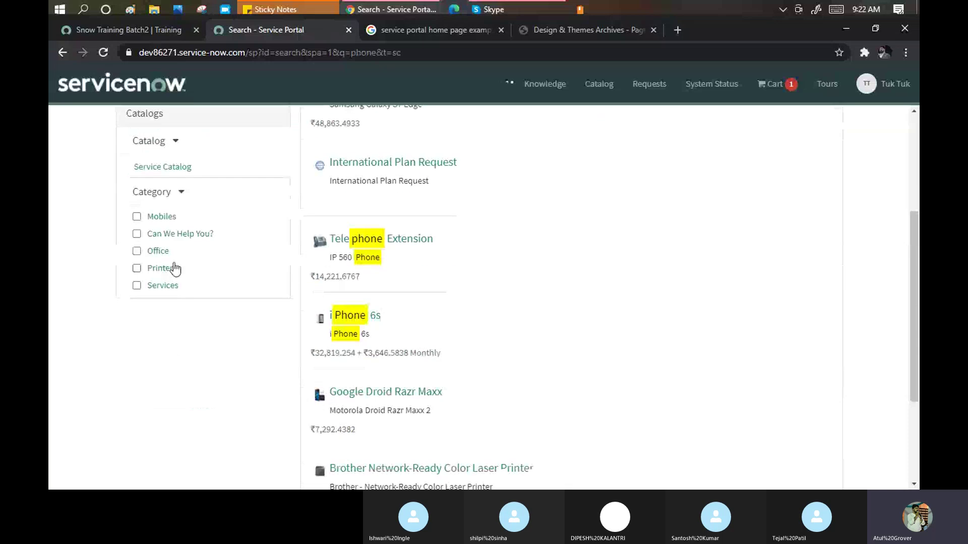
{"action": "scroll", "coordinate": [174, 294], "scroll_direction": "up", "scroll_amount": 1}
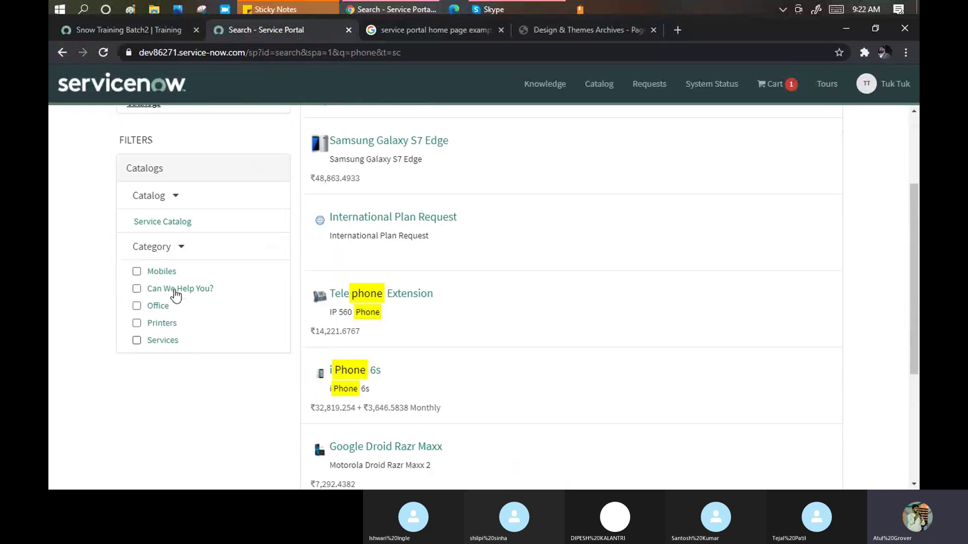
{"action": "scroll", "coordinate": [176, 295], "scroll_direction": "up", "scroll_amount": 3}
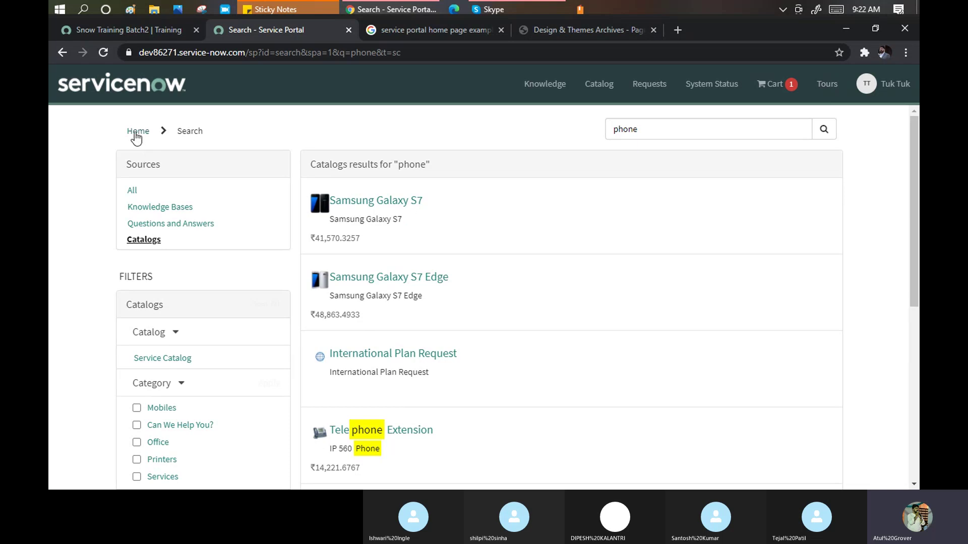
From the portal home page, highlight the "How can we help?" heading and open the catalog through Request Something.
{"action": "left_click", "coordinate": [131, 95]}
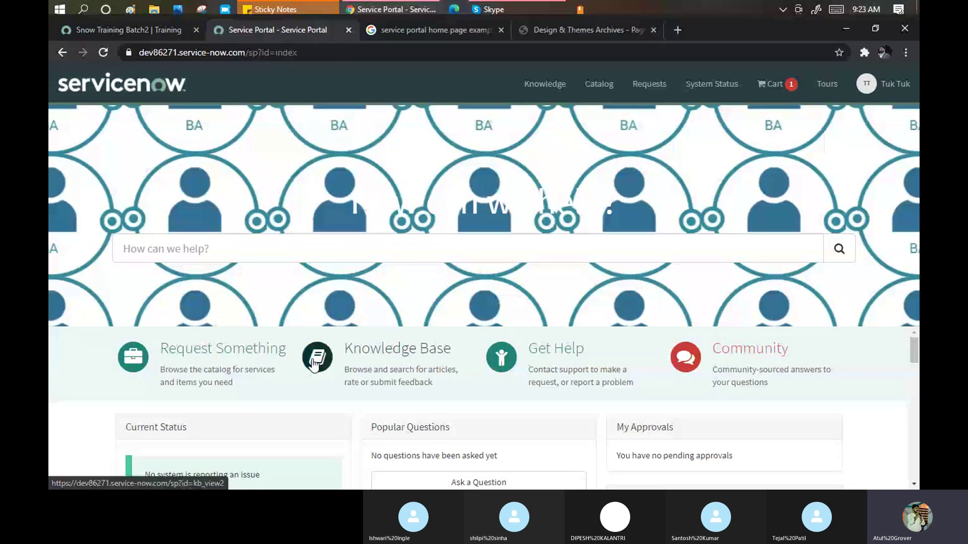
{"action": "left_click_drag", "start_coordinate": [352, 206], "coordinate": [617, 212]}
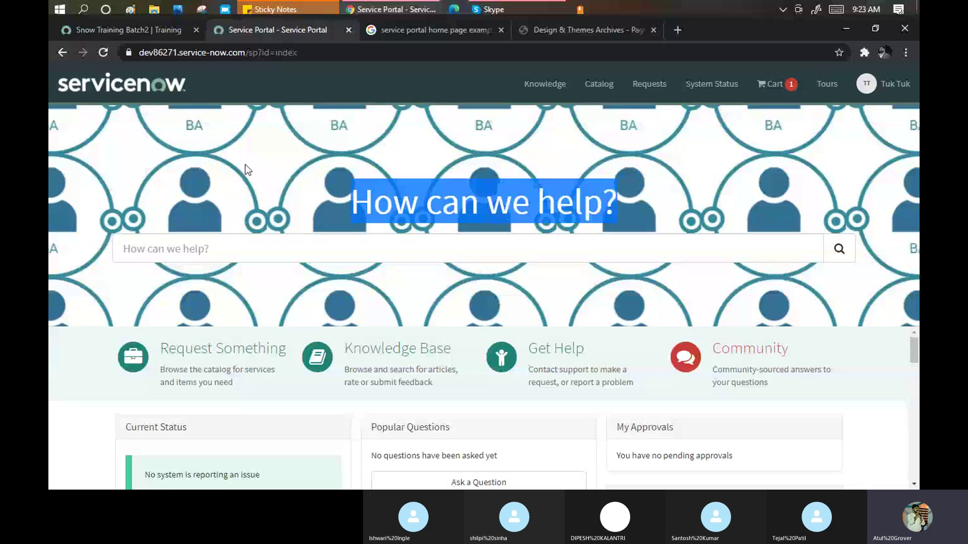
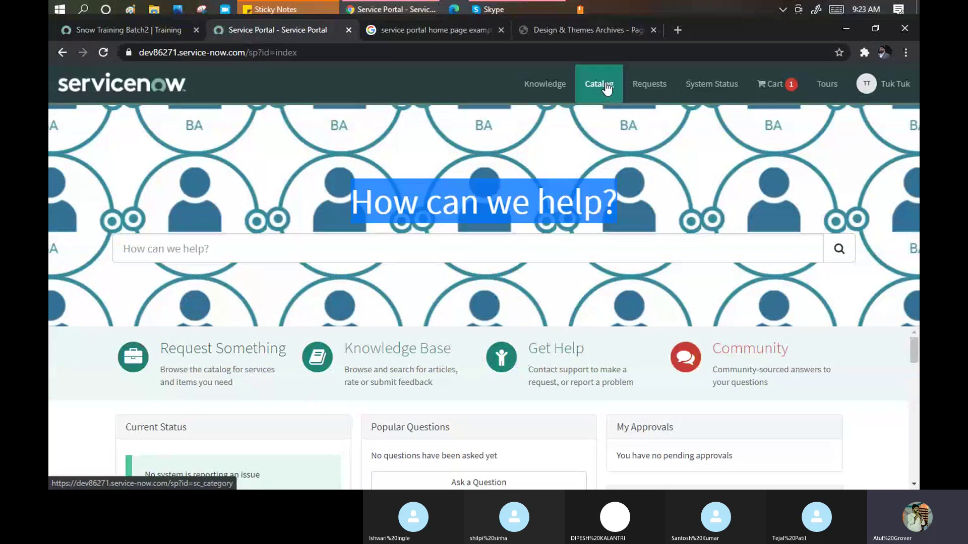
{"action": "left_click", "coordinate": [221, 357]}
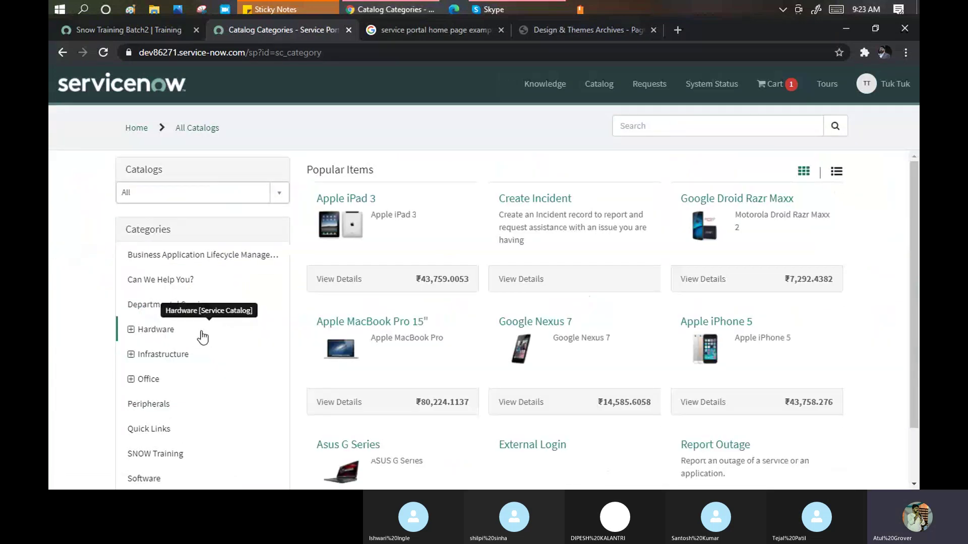
Go back to the home page, open Knowledge Base and expand the Applications and Microsoft categories.
{"action": "left_click", "coordinate": [134, 132]}
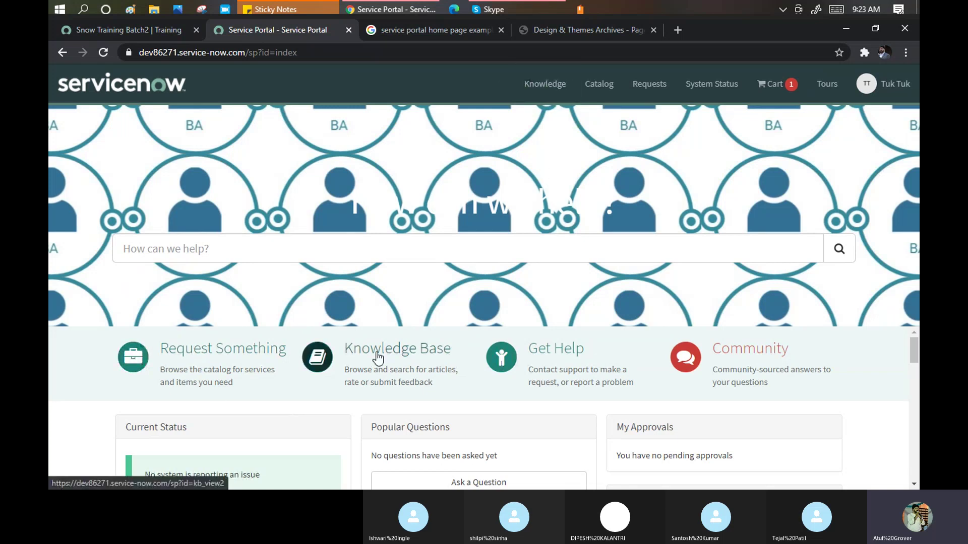
{"action": "left_click", "coordinate": [379, 359]}
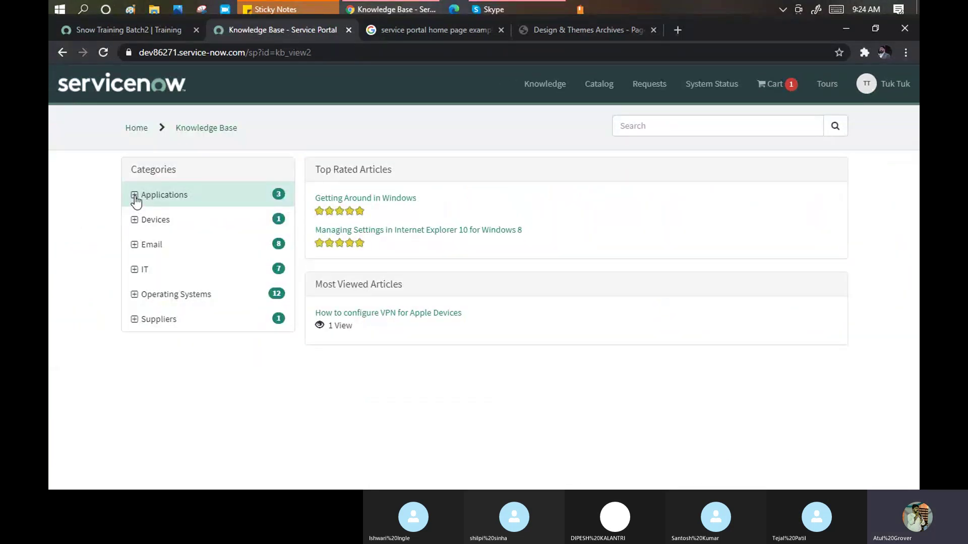
{"action": "left_click", "coordinate": [135, 196]}
{"action": "left_click", "coordinate": [147, 220]}
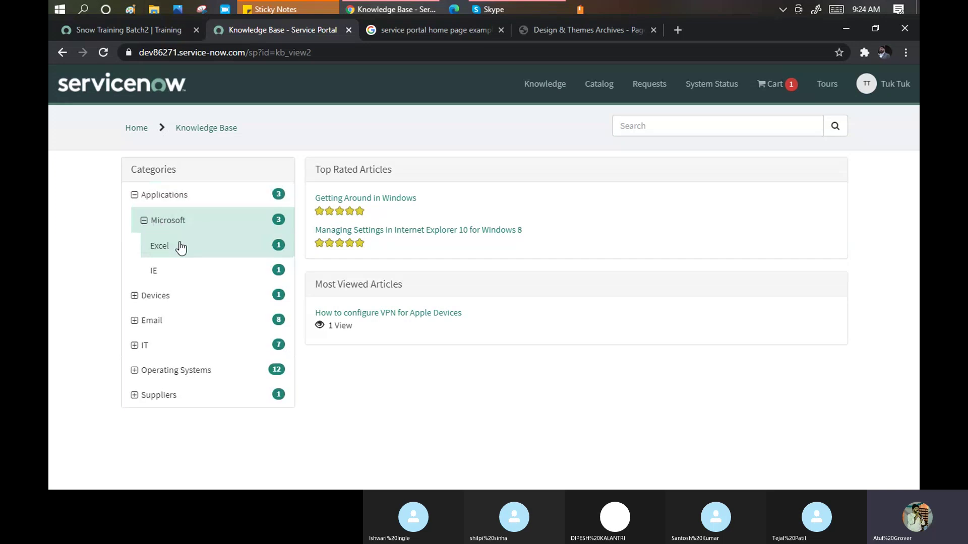
Browse the knowledge categories by opening Apple under Devices and Outlook under Email.
{"action": "left_click", "coordinate": [133, 296]}
{"action": "left_click", "coordinate": [160, 329]}
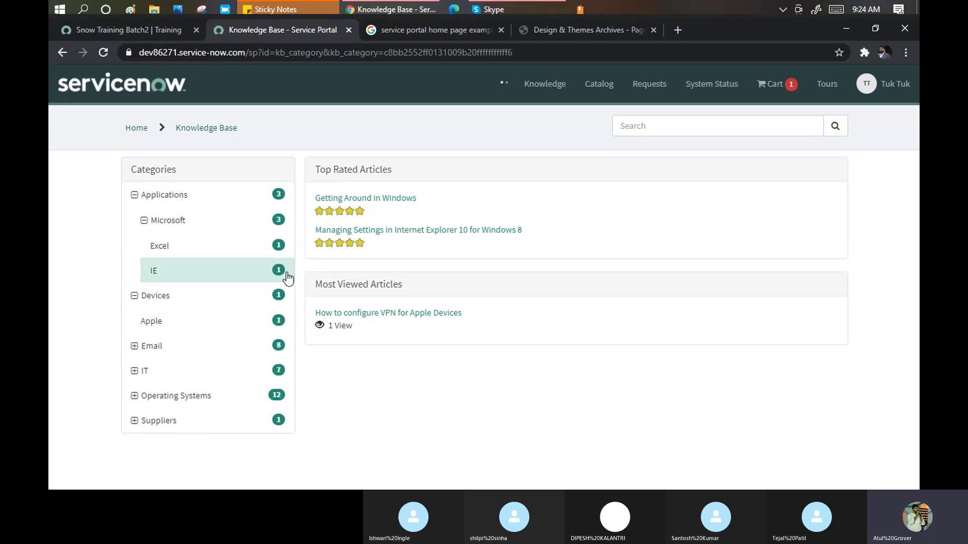
{"action": "left_click", "coordinate": [134, 347]}
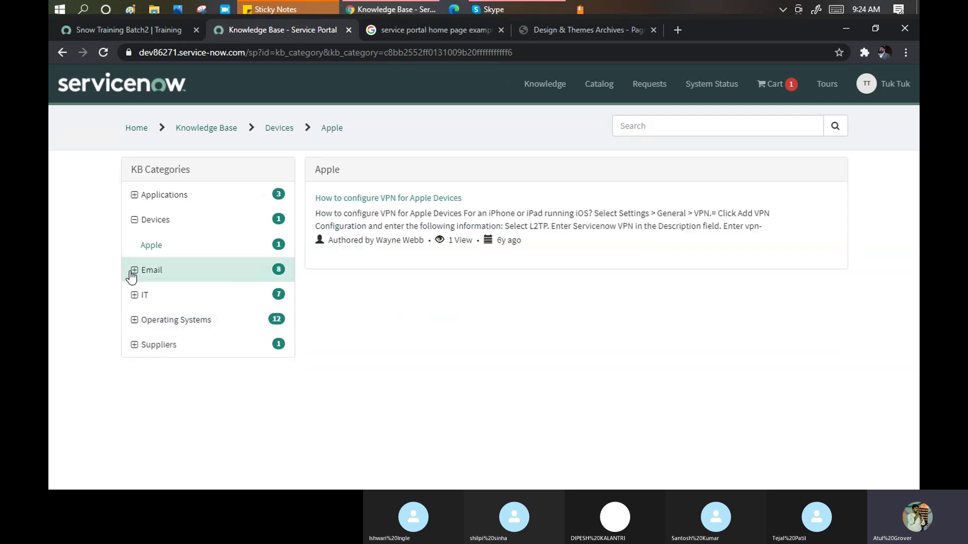
{"action": "left_click", "coordinate": [132, 275]}
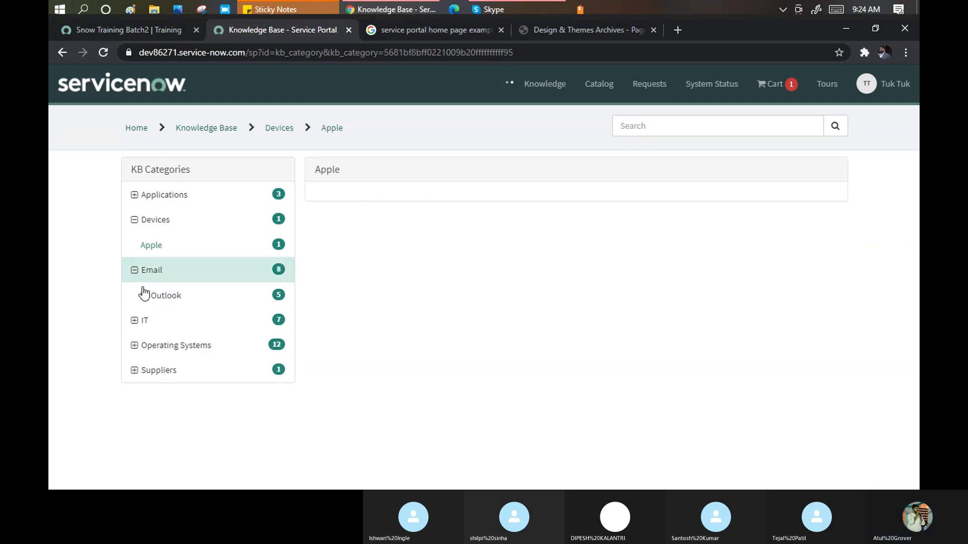
{"action": "left_click", "coordinate": [146, 297]}
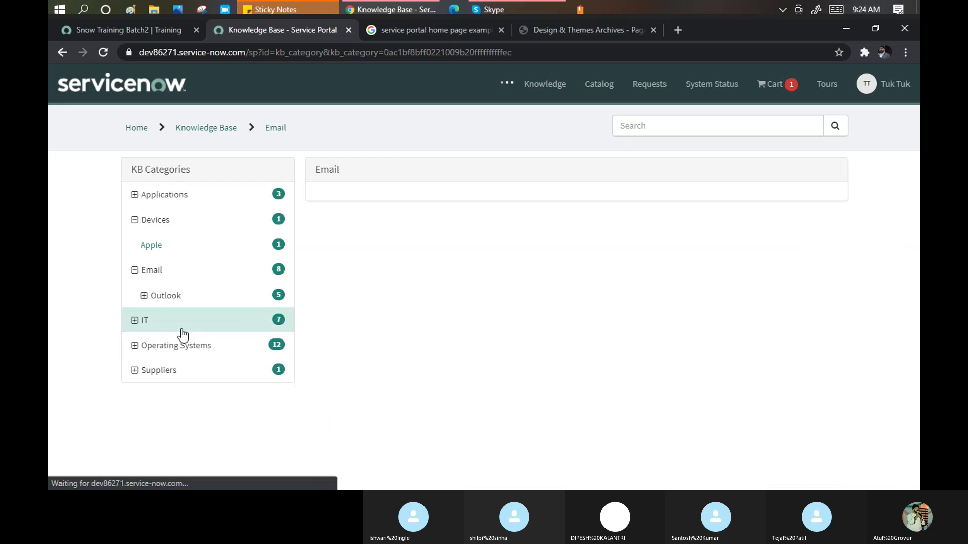
Look through the Outlook knowledge articles and return to the portal home page.
{"action": "scroll", "coordinate": [402, 302], "scroll_direction": "down", "scroll_amount": 1}
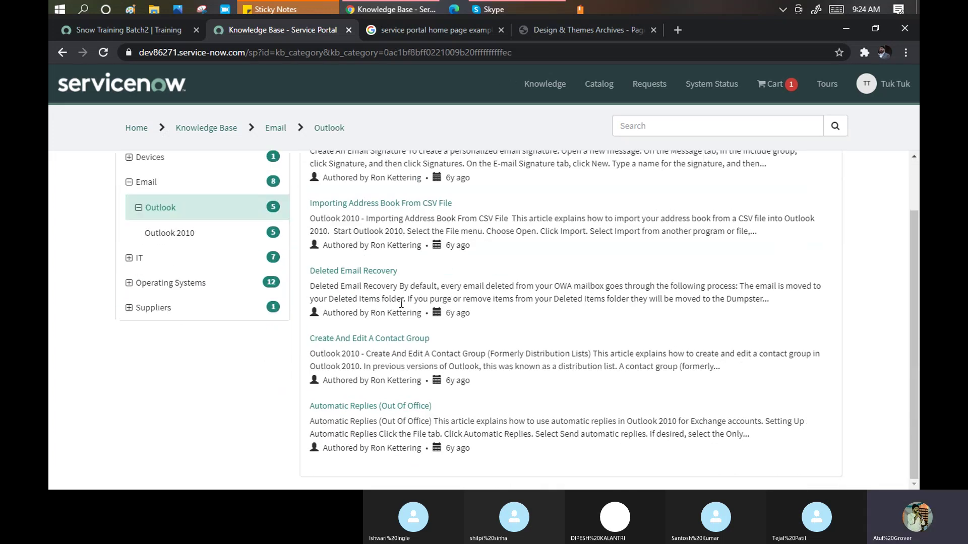
{"action": "scroll", "coordinate": [401, 302], "scroll_direction": "up", "scroll_amount": 1}
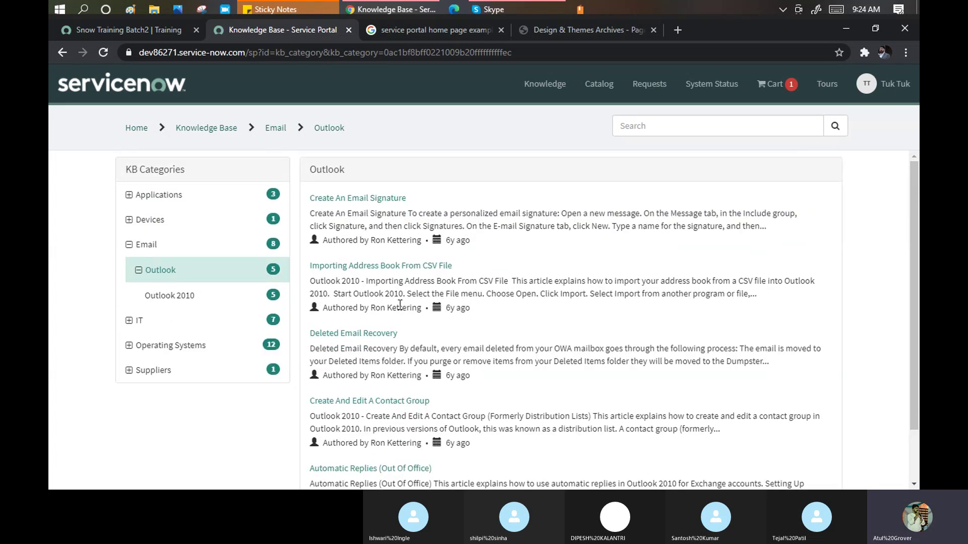
{"action": "left_click", "coordinate": [138, 129]}
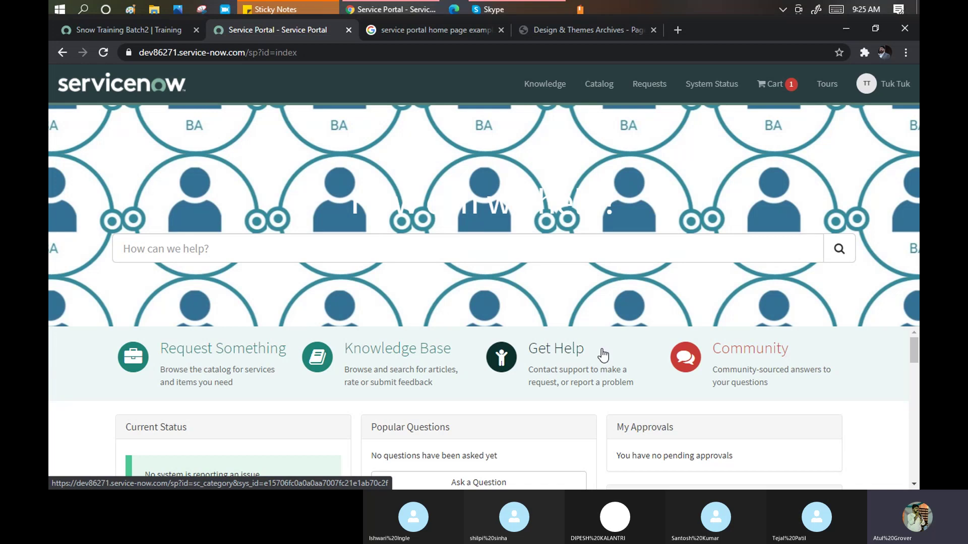
Open Get Help, show more items in the Can We Help You? category and open the Create Incident form.
{"action": "left_click", "coordinate": [571, 356]}
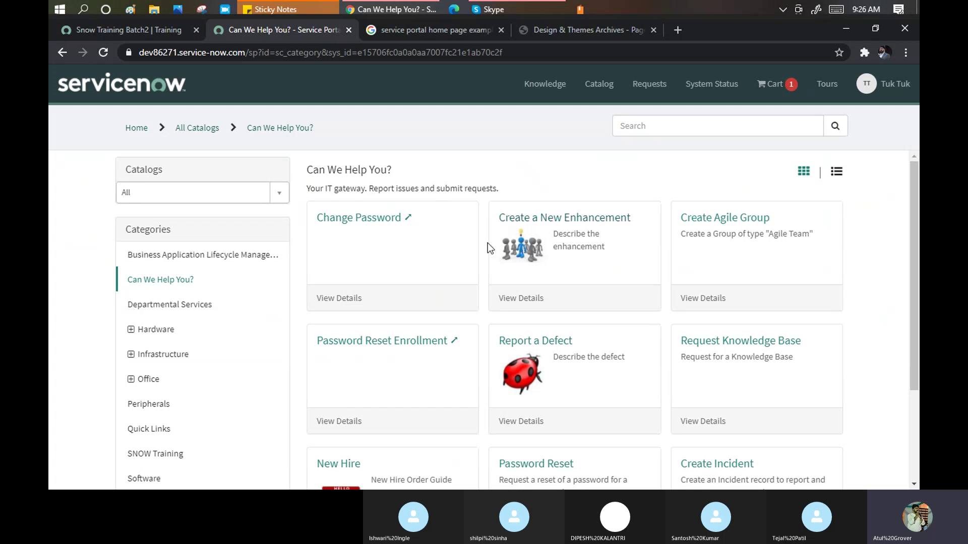
{"action": "scroll", "coordinate": [736, 275], "scroll_direction": "down", "scroll_amount": 3}
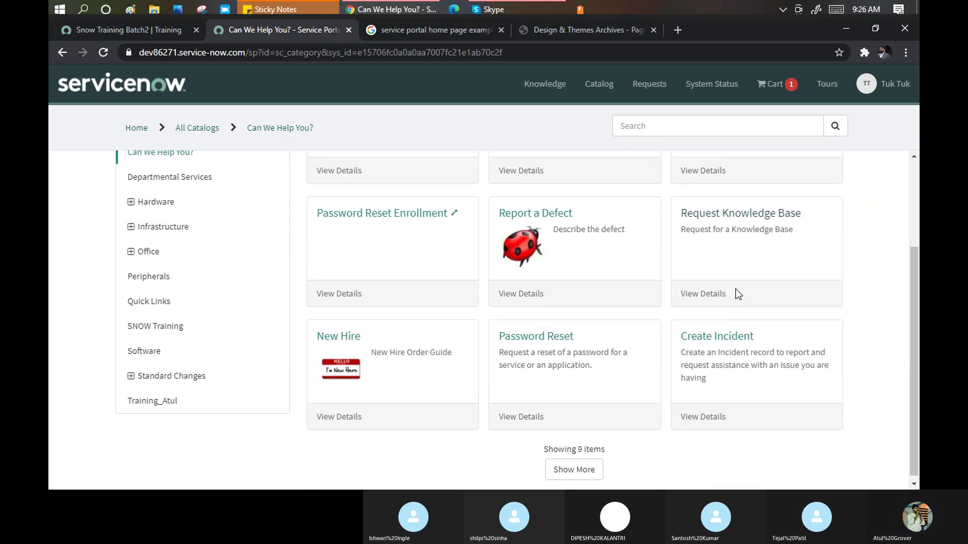
{"action": "left_click", "coordinate": [560, 469]}
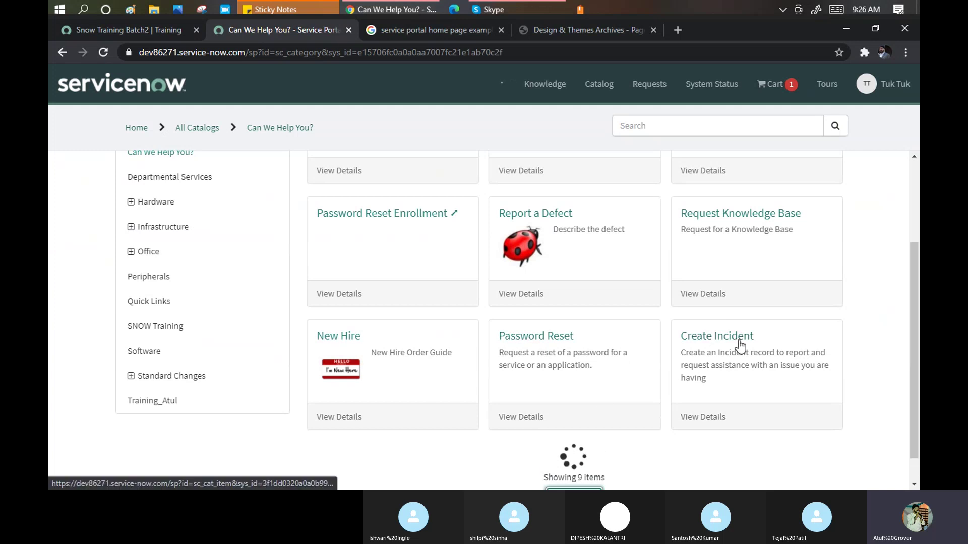
{"action": "scroll", "coordinate": [739, 346], "scroll_direction": "down", "scroll_amount": 1}
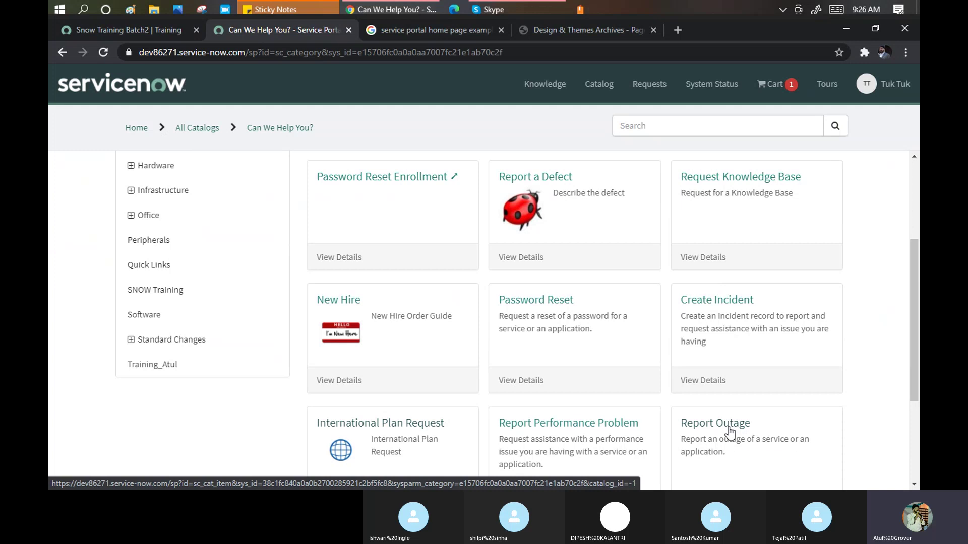
{"action": "left_click", "coordinate": [710, 307]}
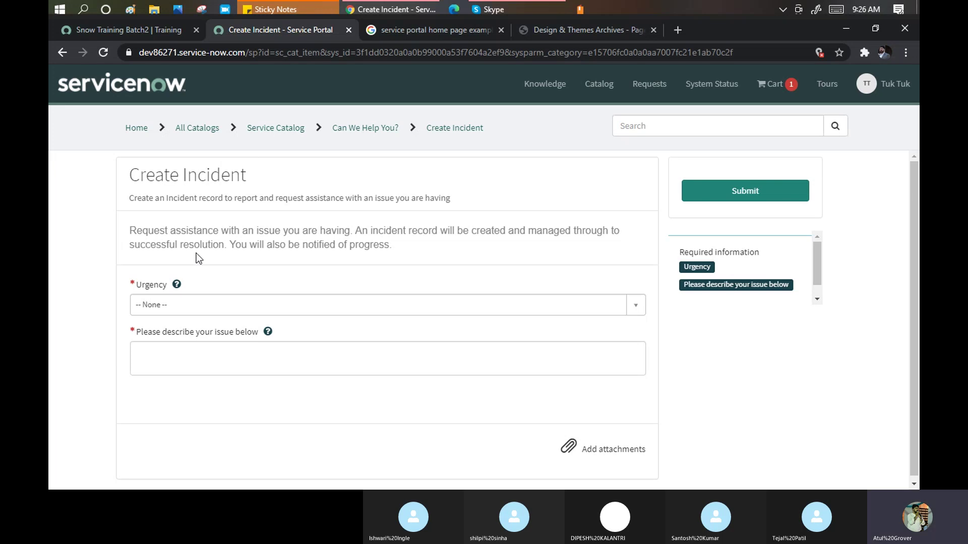
Switch to the Skype call window and return to the Create Incident form in Chrome.
{"action": "left_click", "coordinate": [497, 10]}
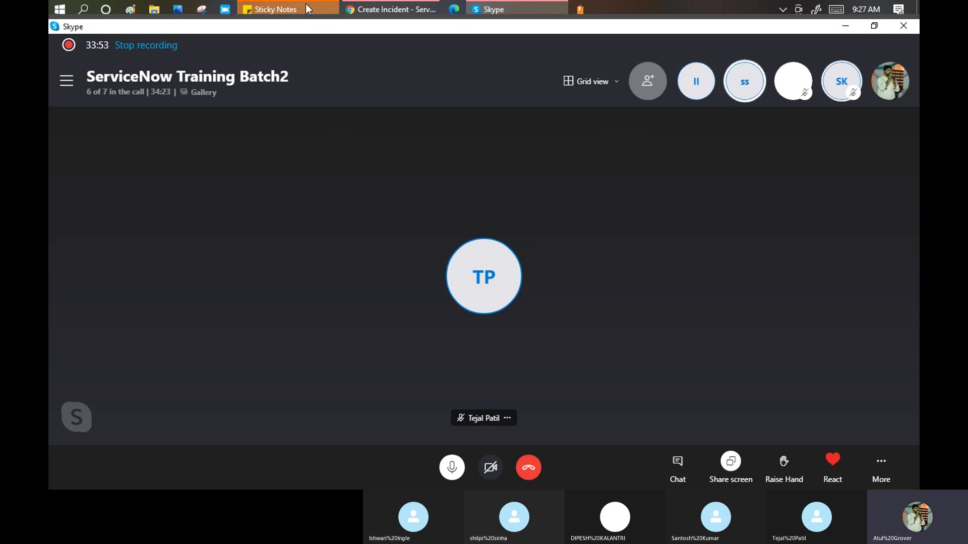
{"action": "mouse_move", "coordinate": [385, 15]}
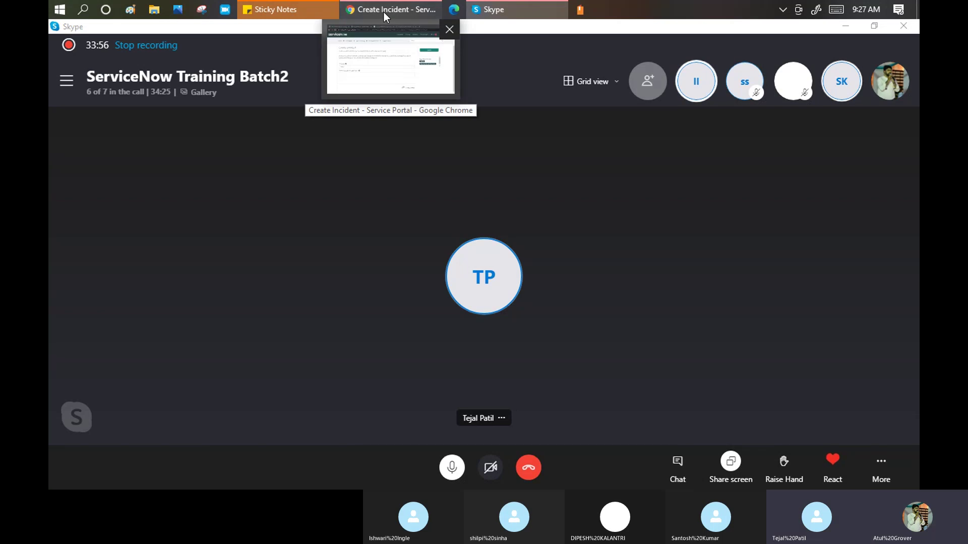
{"action": "left_click", "coordinate": [383, 12]}
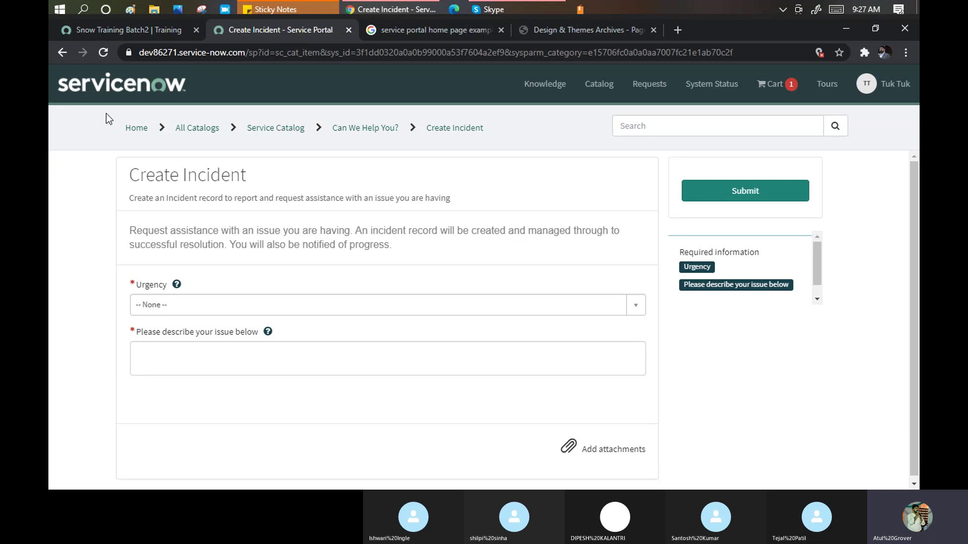
Open the catalog through Request Something on the home page, then check the Skype call and return to Chrome.
{"action": "left_click", "coordinate": [92, 92]}
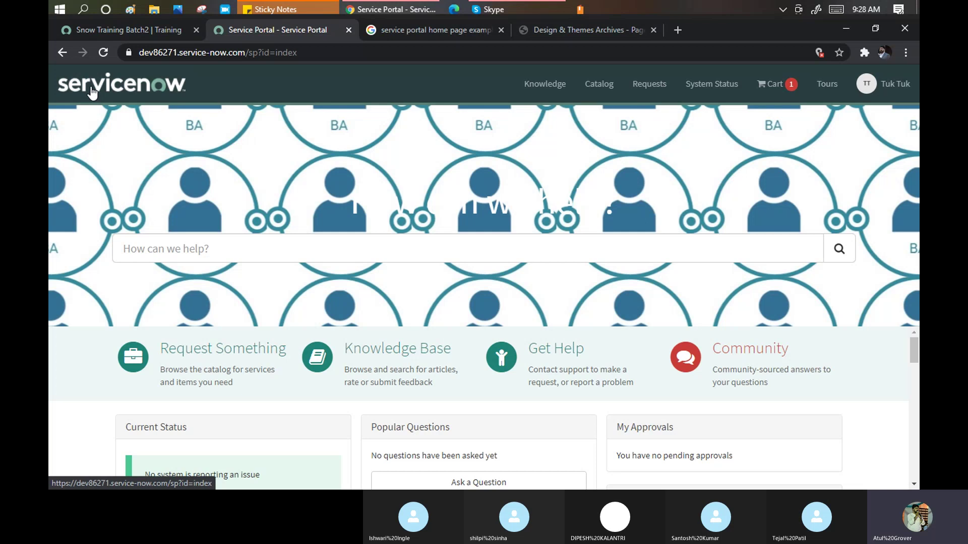
{"action": "left_click", "coordinate": [220, 355]}
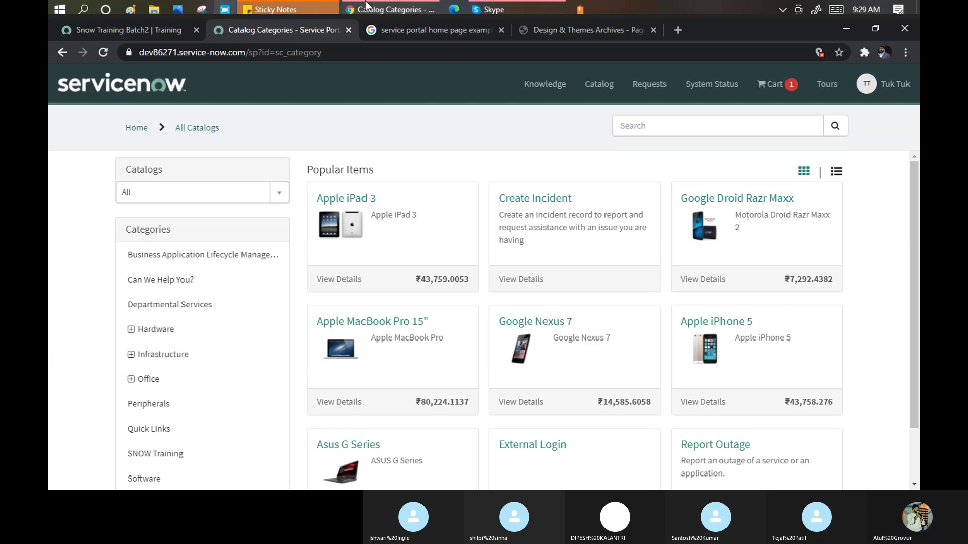
{"action": "left_click", "coordinate": [492, 8]}
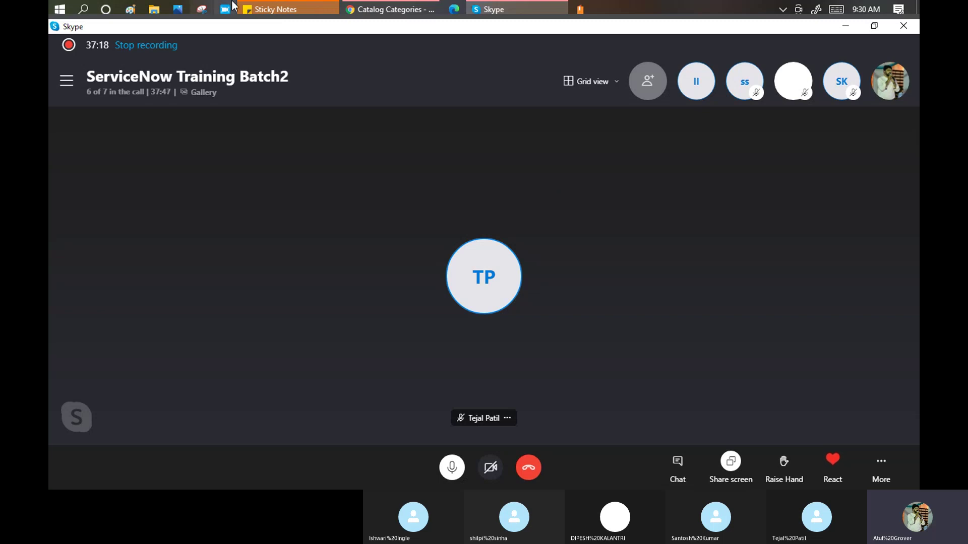
{"action": "left_click", "coordinate": [389, 9]}
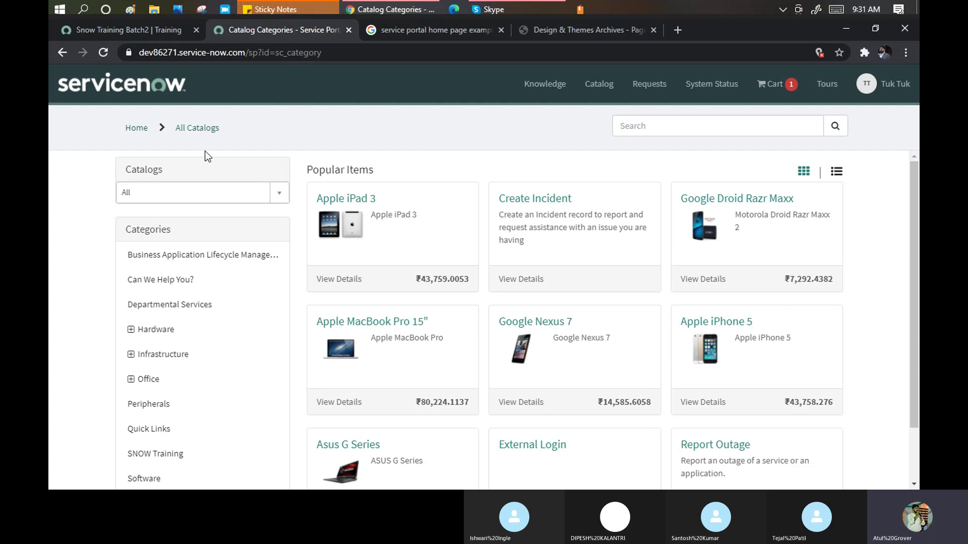
Go to Community from the portal home page and open the form for asking a question.
{"action": "left_click", "coordinate": [125, 89]}
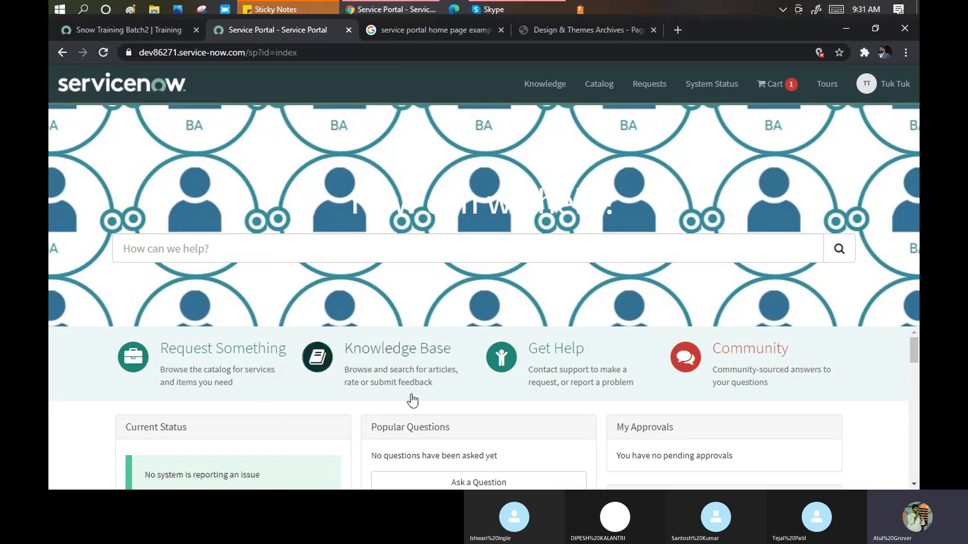
{"action": "left_click", "coordinate": [746, 356]}
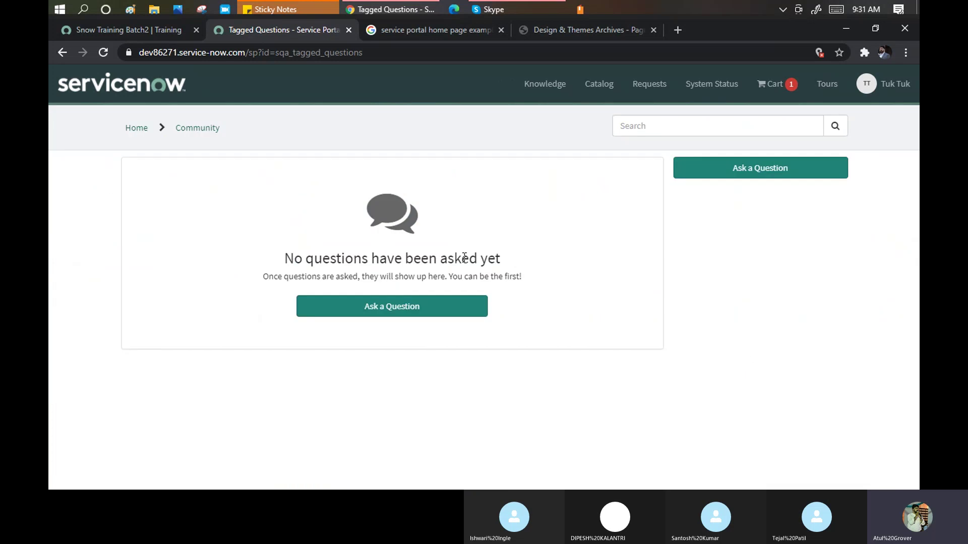
{"action": "left_click", "coordinate": [395, 308]}
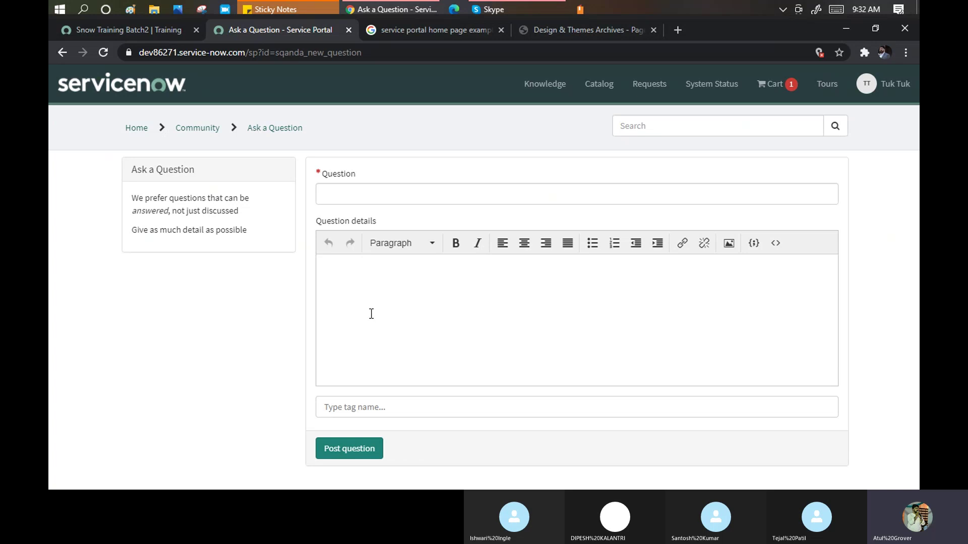
Enter "how to do training" as both the question and its details, and post the question.
{"action": "left_click", "coordinate": [367, 197]}
{"action": "type", "text": "how "}
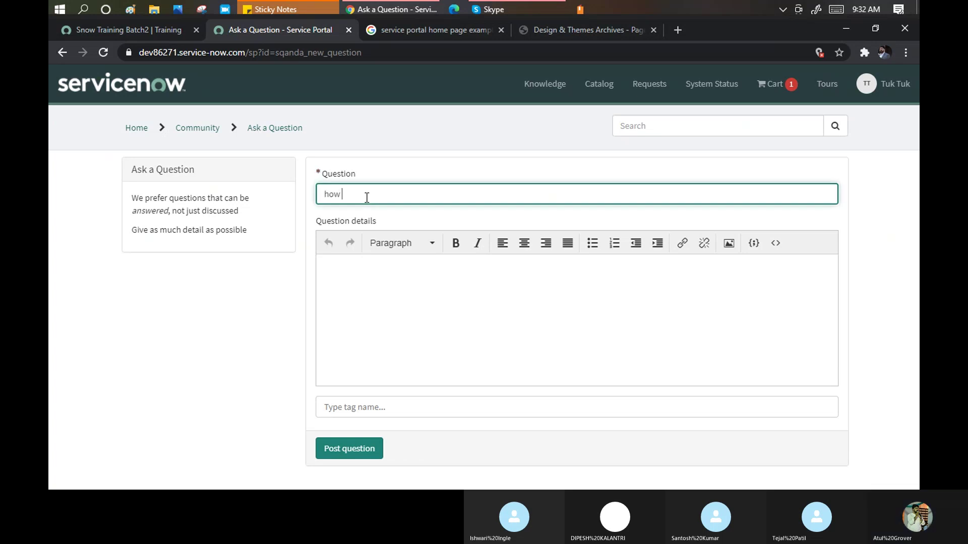
{"action": "type", "text": "to do traiin"}
{"action": "key", "text": "BackSpace"}
{"action": "type", "text": "ning"}
{"action": "key", "text": "ctrl+a"}
{"action": "key", "text": "ctrl+c"}
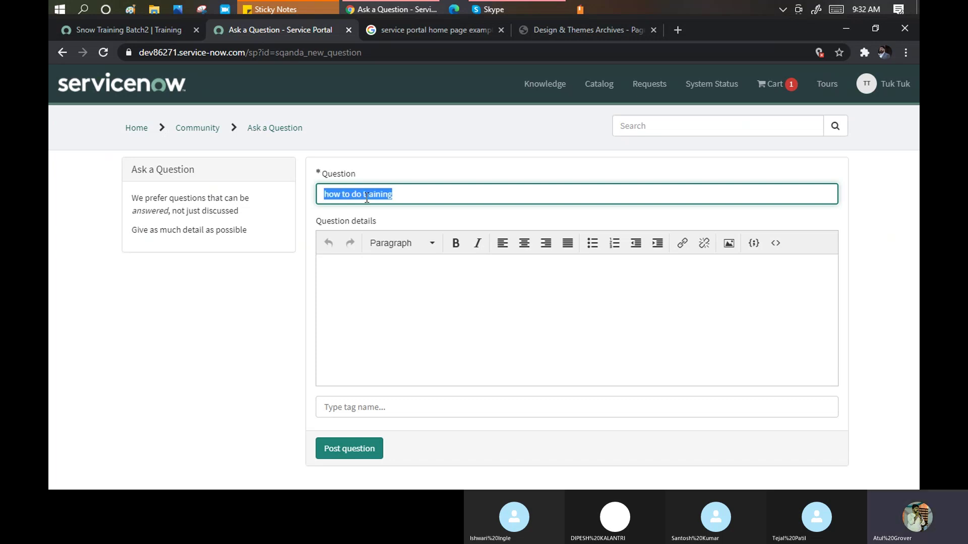
{"action": "left_click", "coordinate": [405, 289]}
{"action": "key", "text": "ctrl+v"}
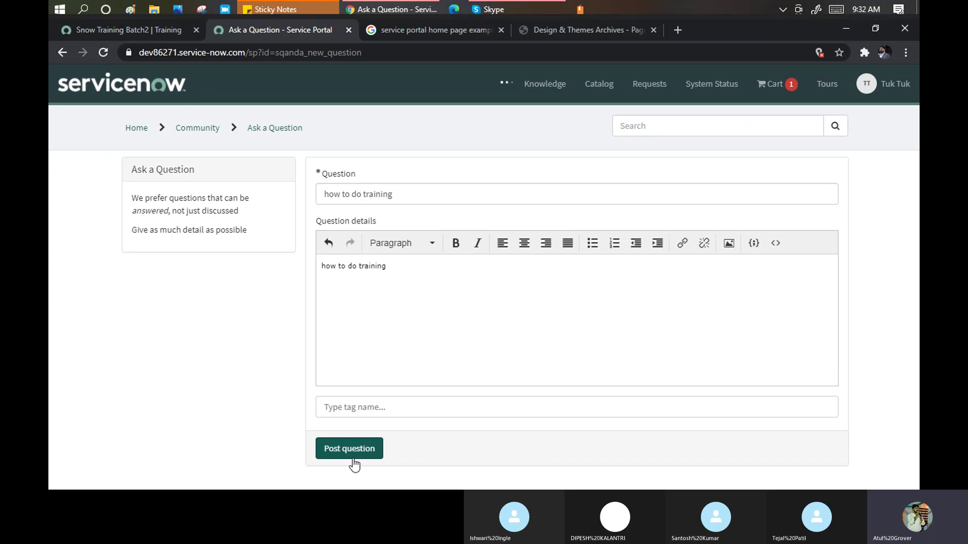
{"action": "left_click", "coordinate": [353, 453]}
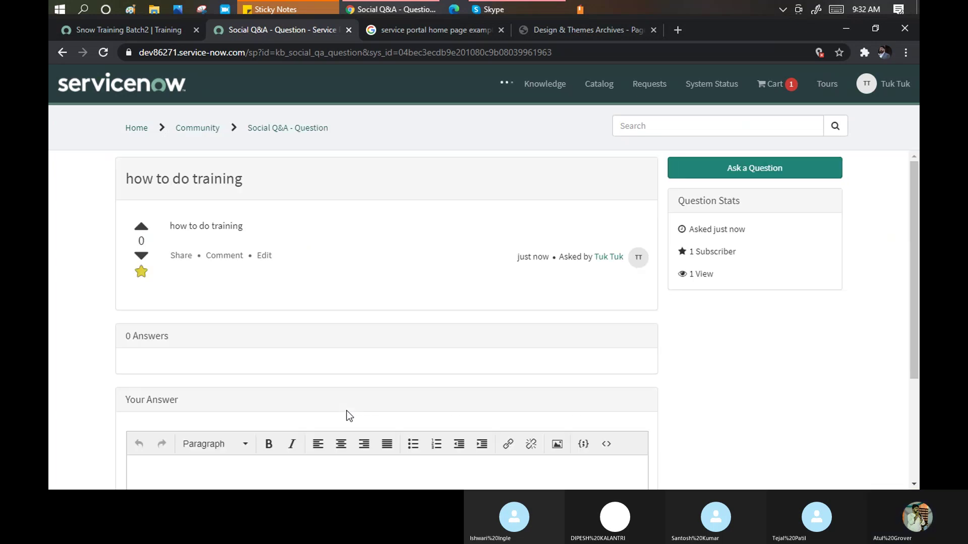
Review the posted question's page and answer section, highlight its breadcrumb trail and return to the portal home page.
{"action": "scroll", "coordinate": [330, 211], "scroll_direction": "down", "scroll_amount": 3}
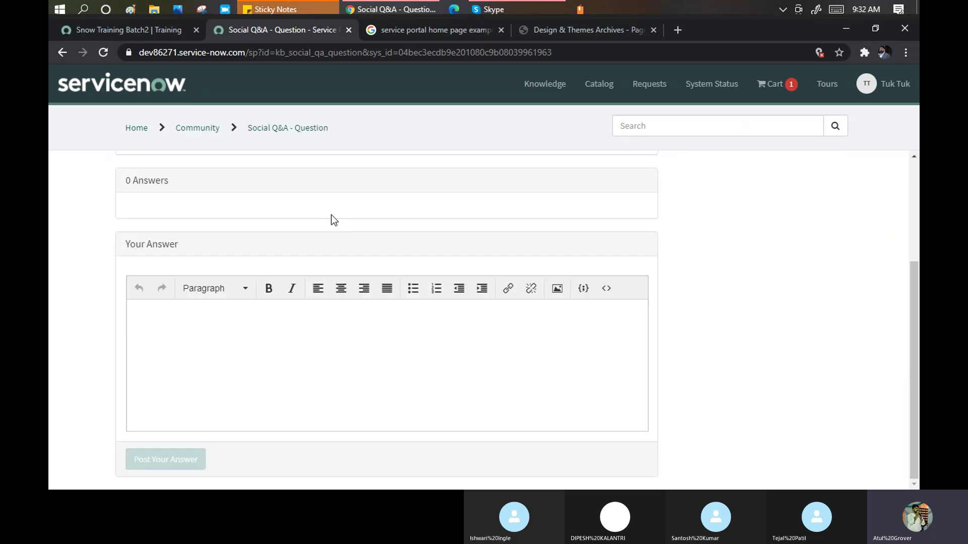
{"action": "scroll", "coordinate": [331, 215], "scroll_direction": "up", "scroll_amount": 3}
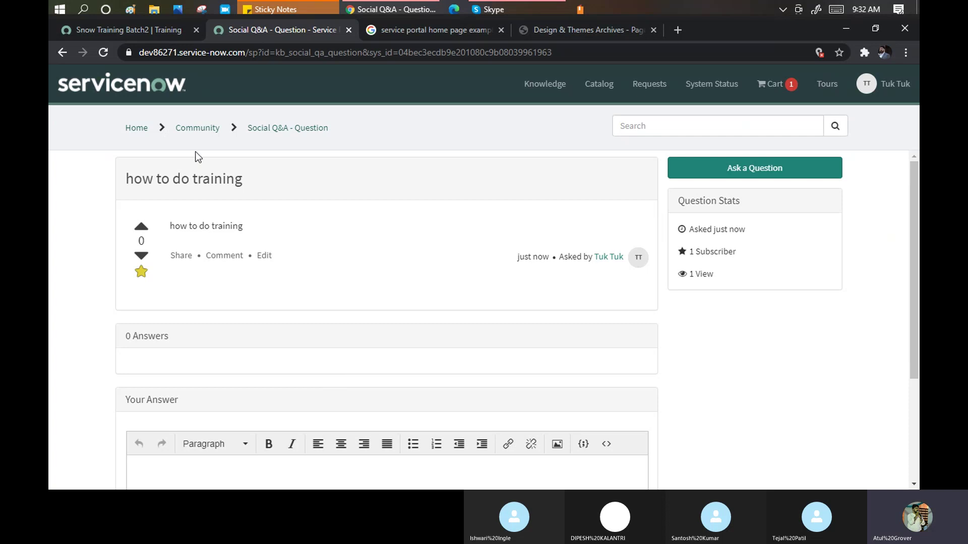
{"action": "left_click_drag", "start_coordinate": [344, 134], "coordinate": [288, 131]}
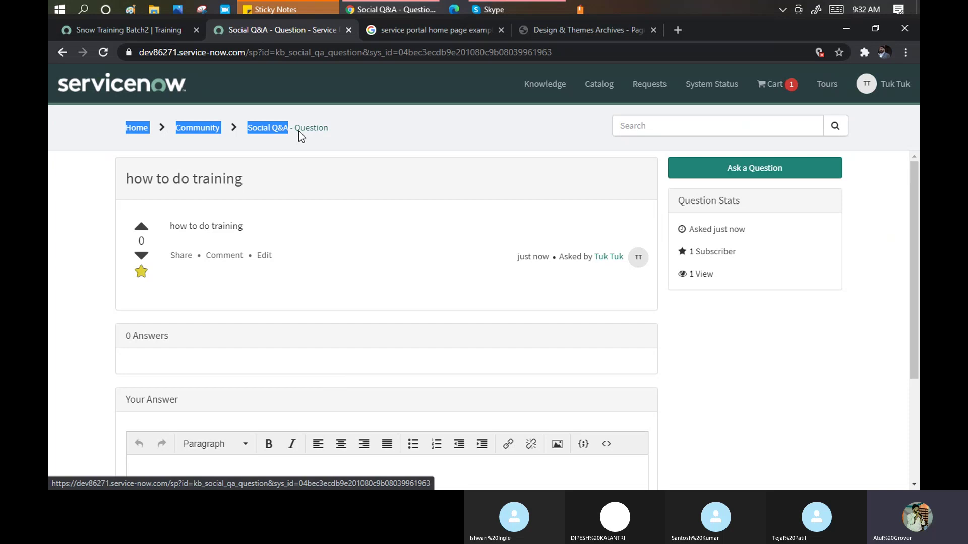
{"action": "left_click", "coordinate": [137, 132]}
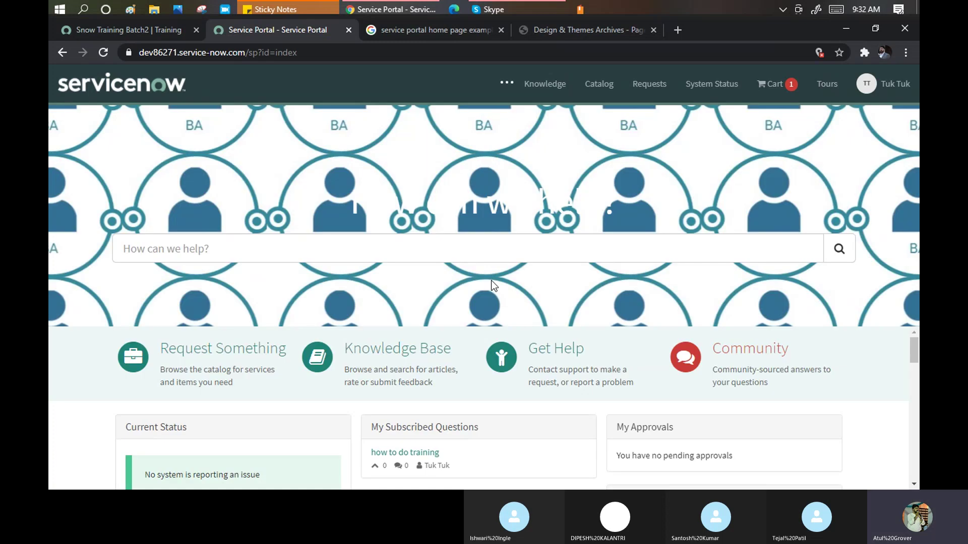
Examine the home page's status, articles, questions, announcements and incidents widgets, highlighting the "Top Rated Articles" and "How can we help?" headings.
{"action": "left_click_drag", "start_coordinate": [913, 345], "coordinate": [914, 358]}
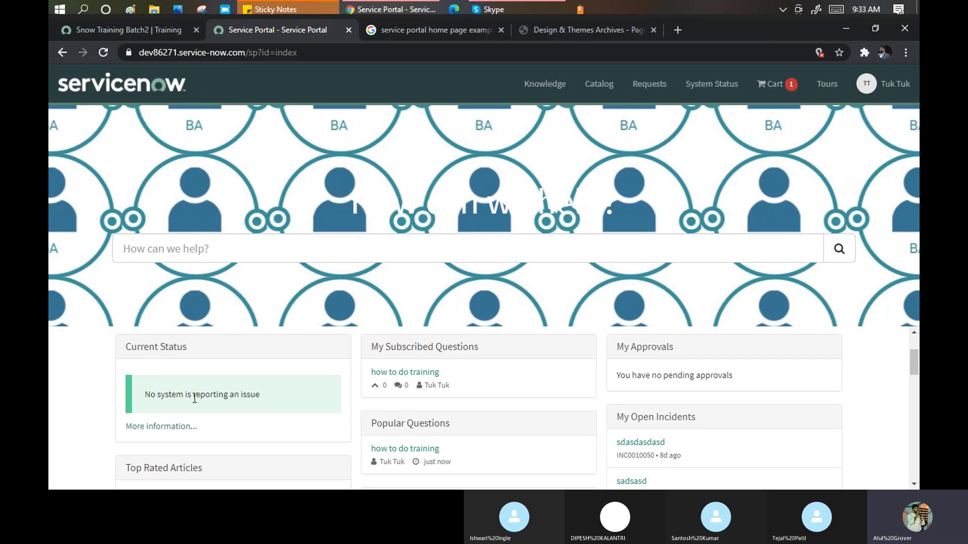
{"action": "scroll", "coordinate": [199, 410], "scroll_direction": "down", "scroll_amount": 3}
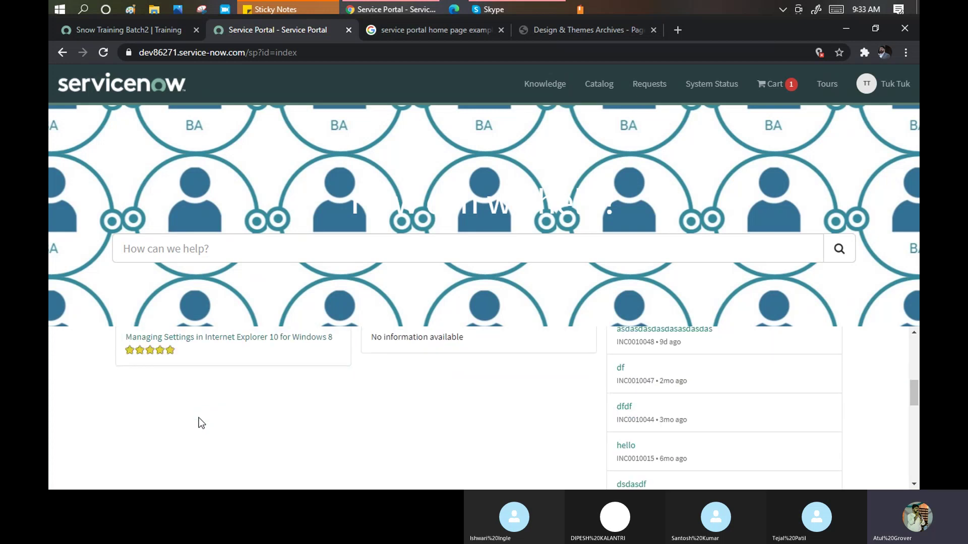
{"action": "scroll", "coordinate": [199, 419], "scroll_direction": "up", "scroll_amount": 1}
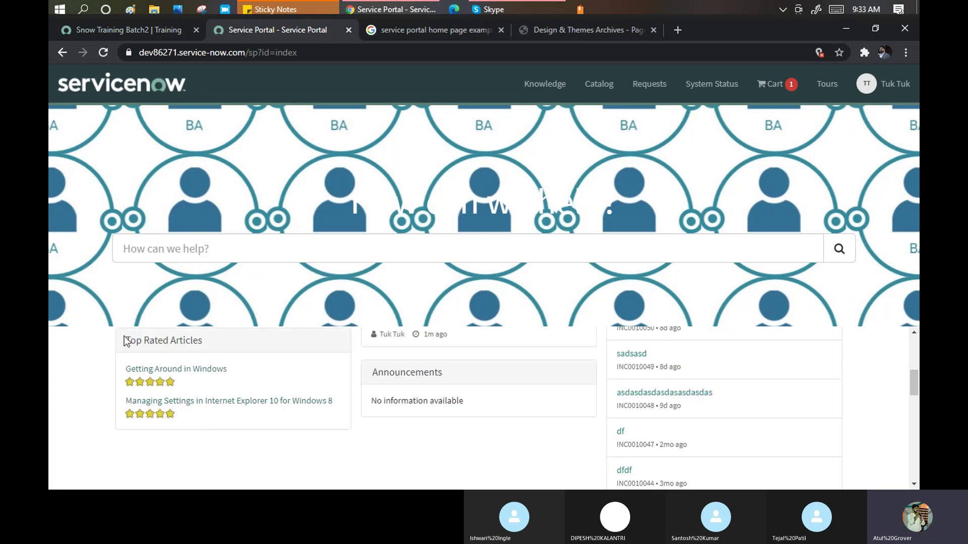
{"action": "left_click_drag", "start_coordinate": [126, 342], "coordinate": [211, 353]}
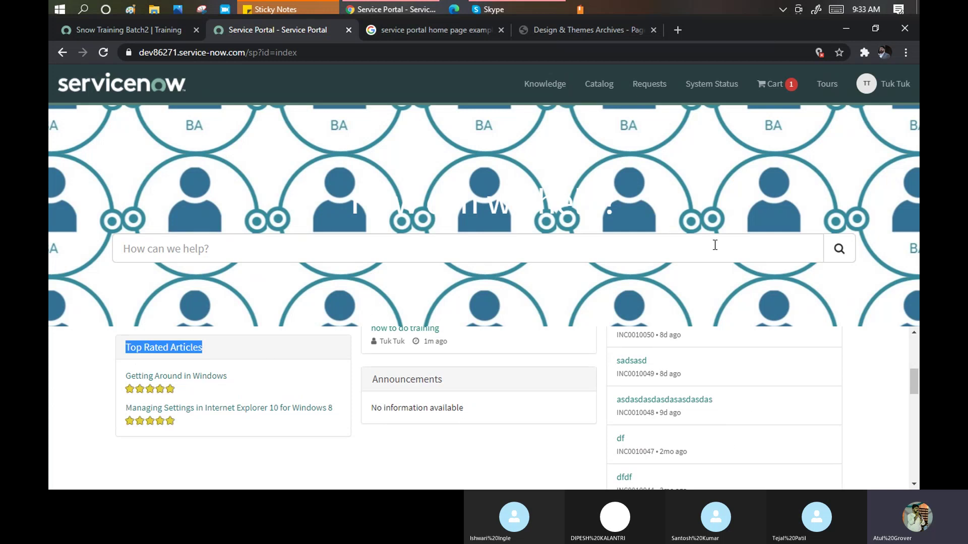
{"action": "scroll", "coordinate": [293, 410], "scroll_direction": "up", "scroll_amount": 4}
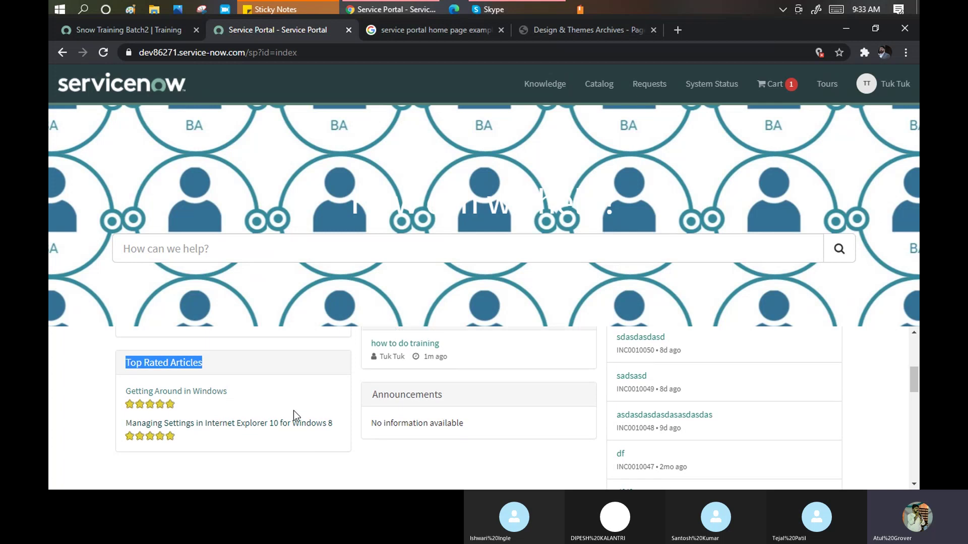
{"action": "scroll", "coordinate": [293, 410], "scroll_direction": "down", "scroll_amount": 5}
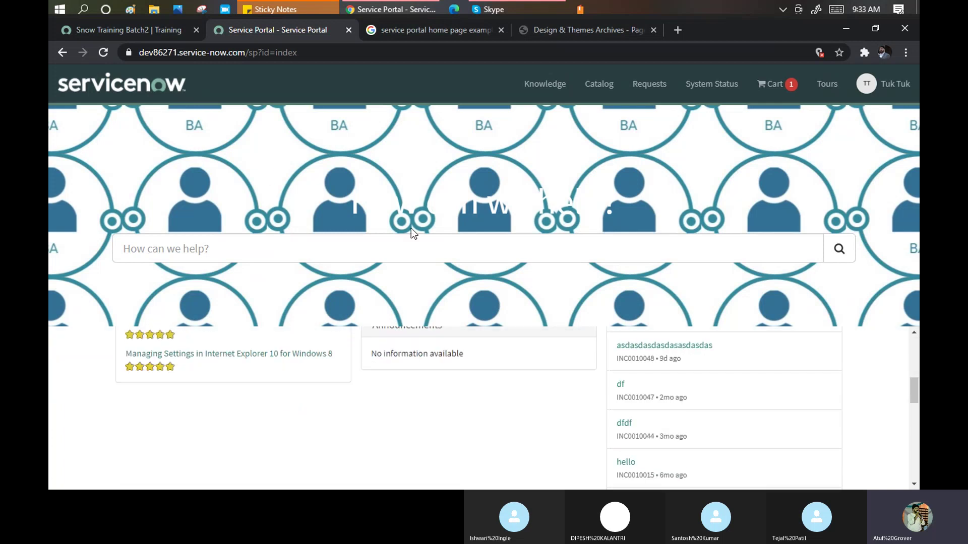
{"action": "left_click_drag", "start_coordinate": [353, 197], "coordinate": [619, 202]}
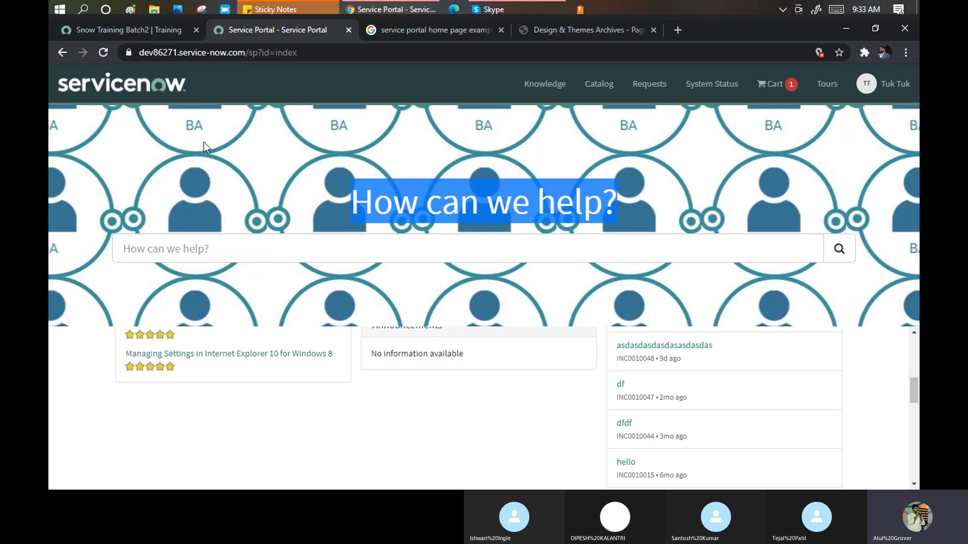
{"action": "scroll", "coordinate": [366, 353], "scroll_direction": "up", "scroll_amount": 2}
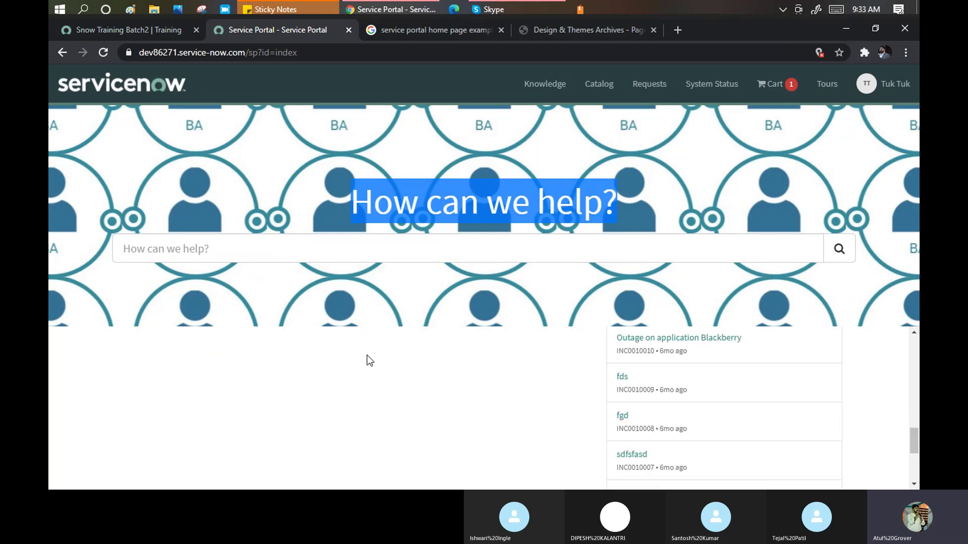
{"action": "scroll", "coordinate": [366, 353], "scroll_direction": "up", "scroll_amount": 3}
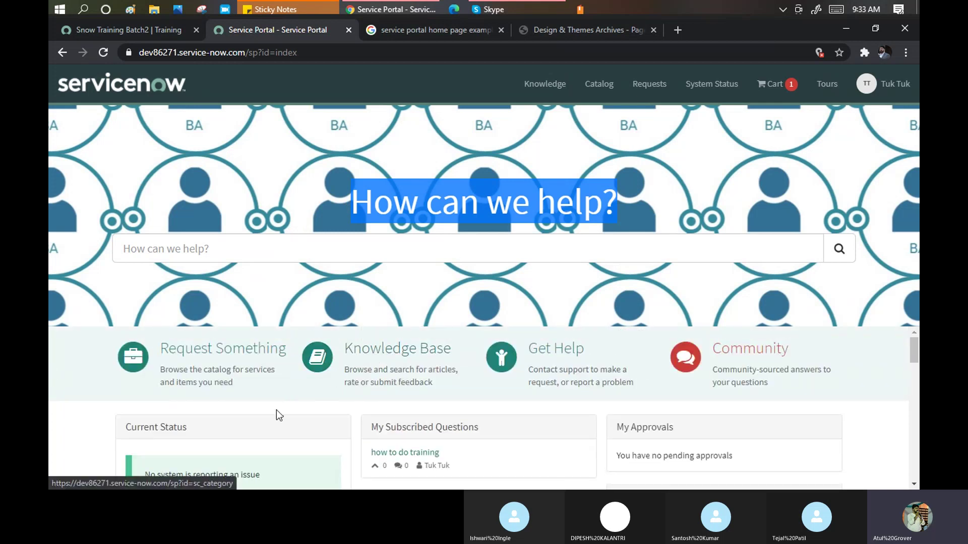
Examine the home page's status, question, article and announcement widgets, highlighting the "My Subscribed Questions" and "Announcements" headings and the subscribed question entry.
{"action": "scroll", "coordinate": [276, 413], "scroll_direction": "down", "scroll_amount": 2}
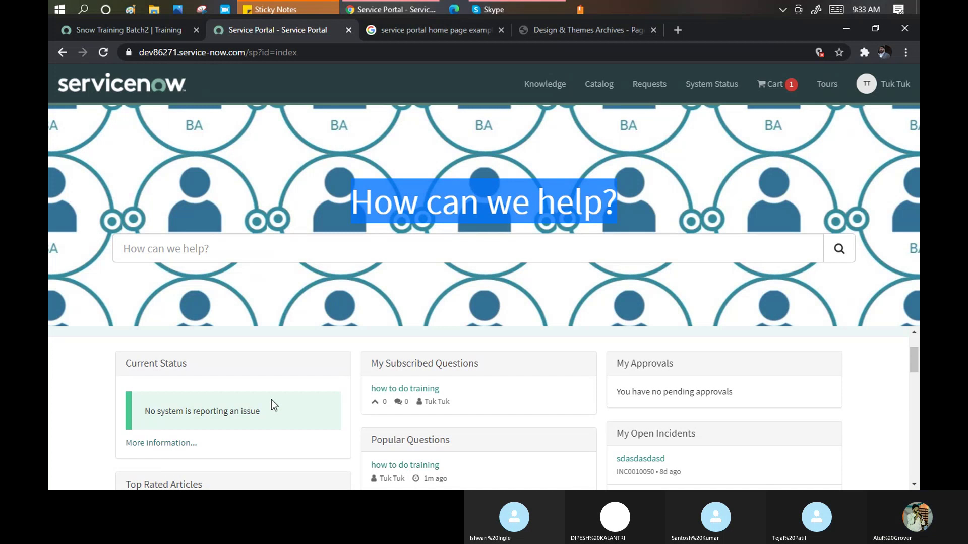
{"action": "scroll", "coordinate": [272, 400], "scroll_direction": "down", "scroll_amount": 2}
{"action": "scroll", "coordinate": [271, 400], "scroll_direction": "up", "scroll_amount": 4}
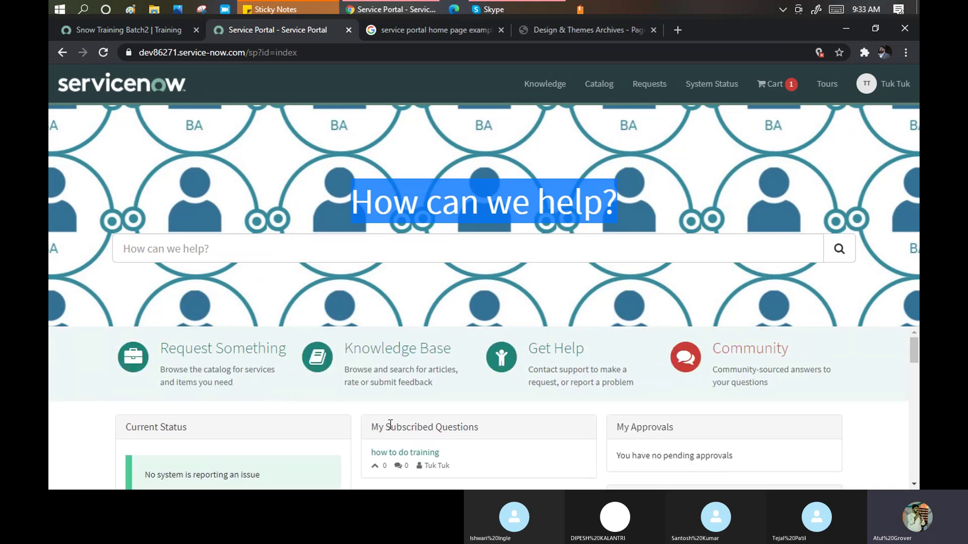
{"action": "left_click_drag", "start_coordinate": [372, 427], "coordinate": [480, 426]}
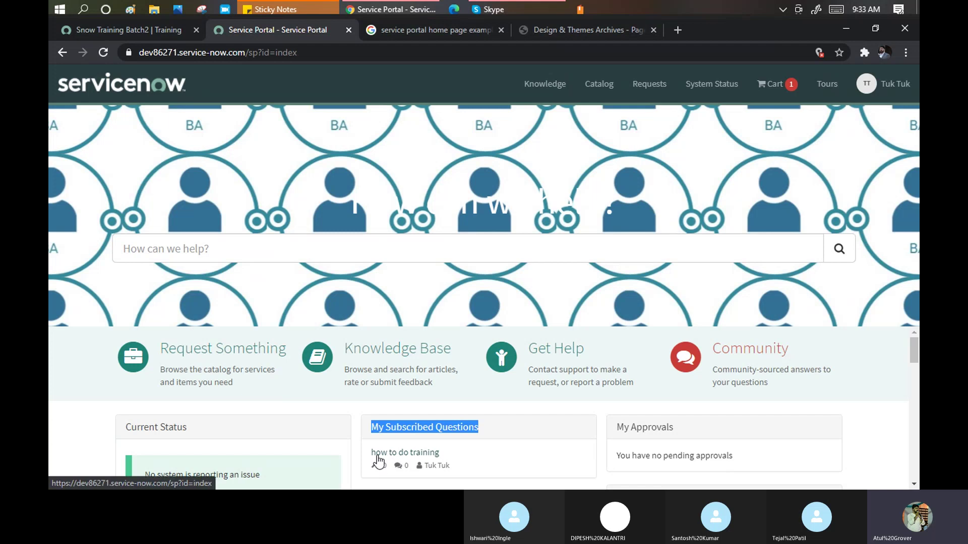
{"action": "scroll", "coordinate": [472, 458], "scroll_direction": "down", "scroll_amount": 1}
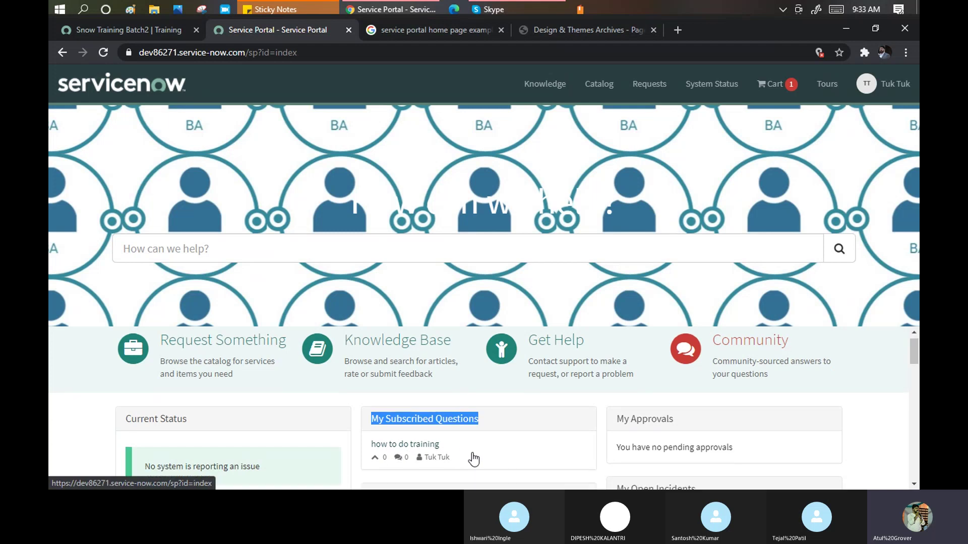
{"action": "scroll", "coordinate": [472, 401], "scroll_direction": "down", "scroll_amount": 1}
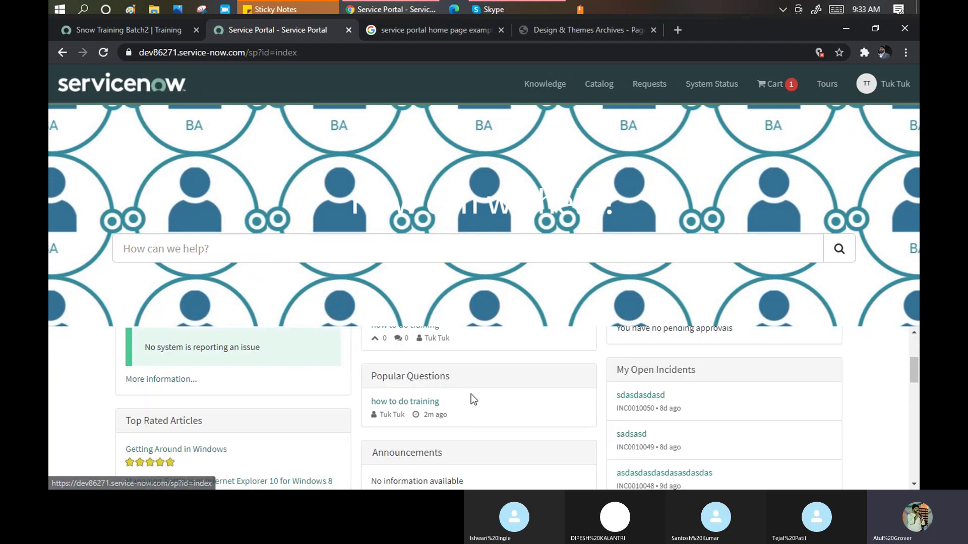
{"action": "scroll", "coordinate": [471, 404], "scroll_direction": "down", "scroll_amount": 1}
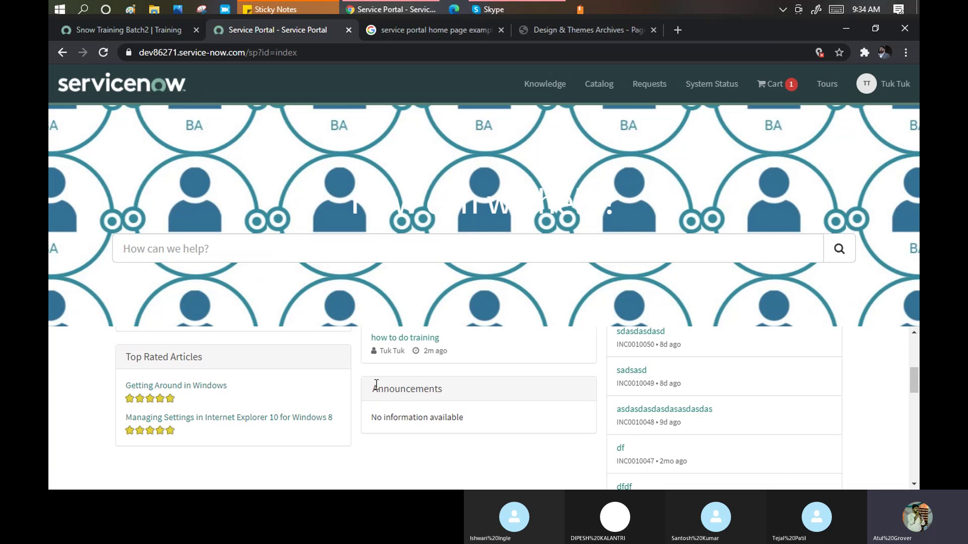
{"action": "left_click_drag", "start_coordinate": [373, 389], "coordinate": [440, 390]}
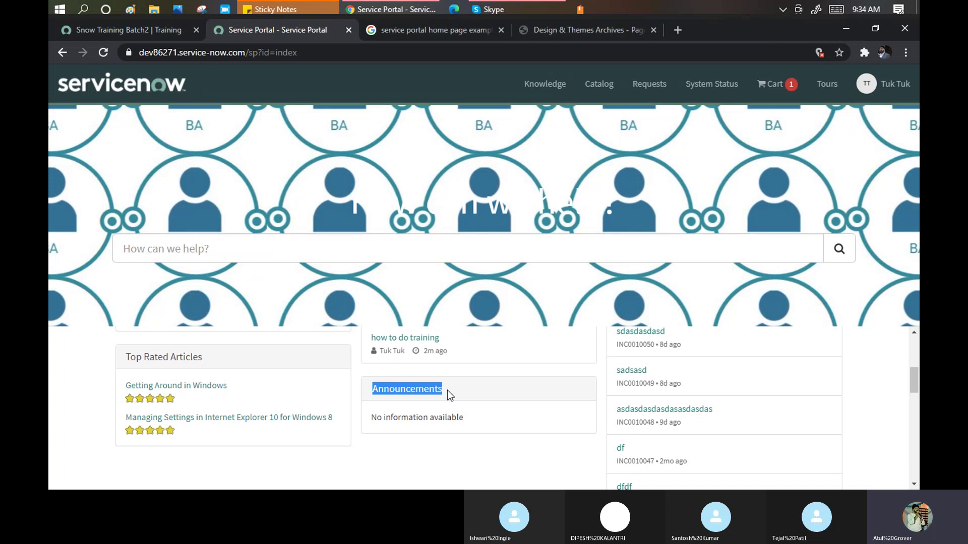
{"action": "scroll", "coordinate": [546, 415], "scroll_direction": "down", "scroll_amount": 10}
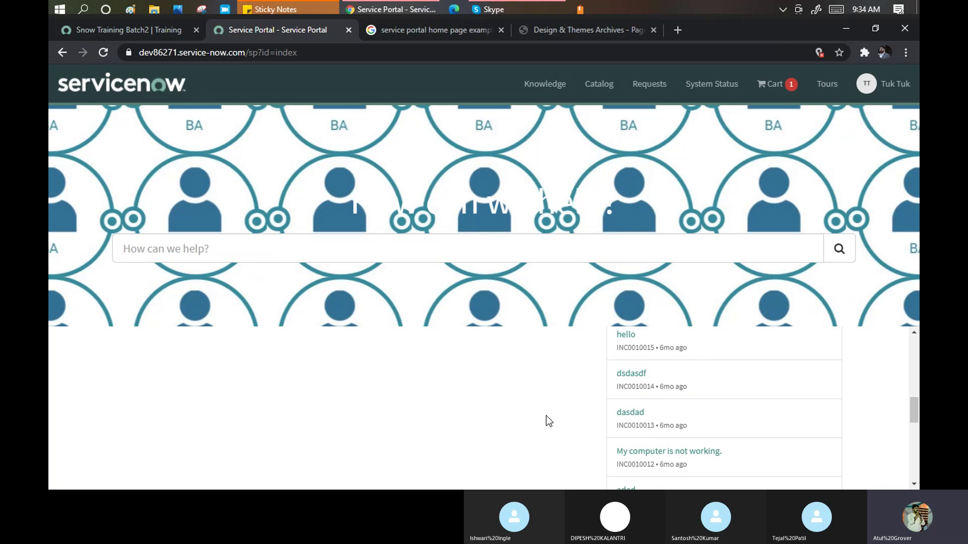
{"action": "scroll", "coordinate": [545, 416], "scroll_direction": "up", "scroll_amount": 5}
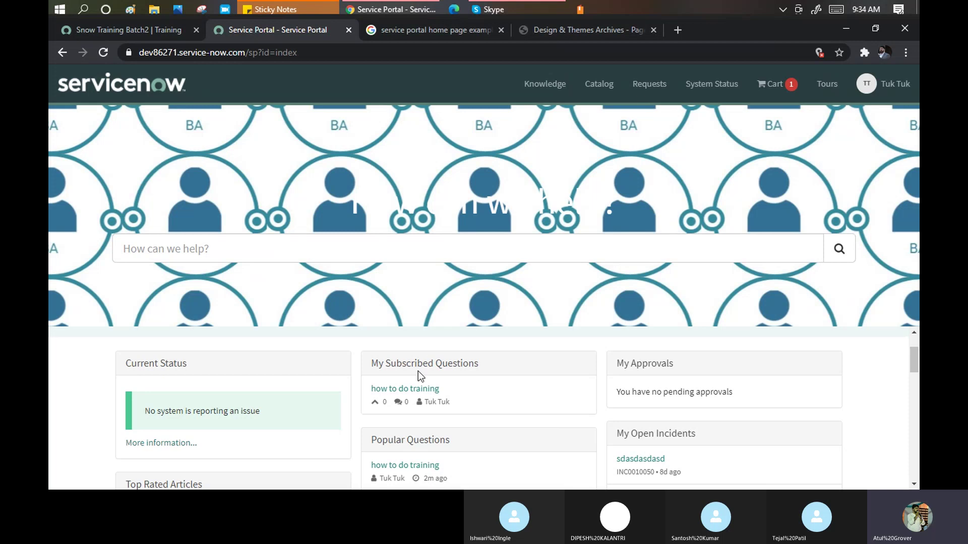
{"action": "left_click_drag", "start_coordinate": [372, 360], "coordinate": [464, 407]}
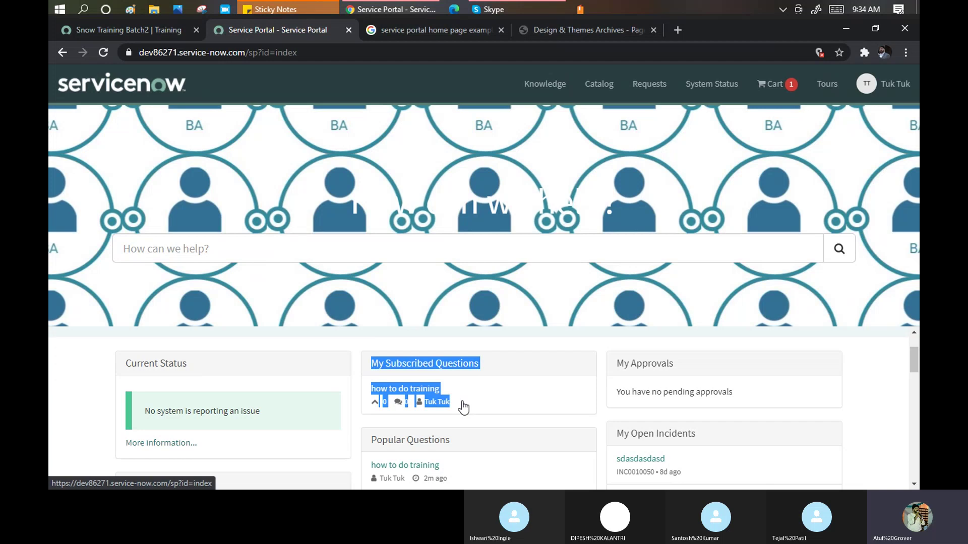
Highlight the "My Approvals" heading and the message in that widget on the home page.
{"action": "left_click_drag", "start_coordinate": [616, 365], "coordinate": [626, 368]}
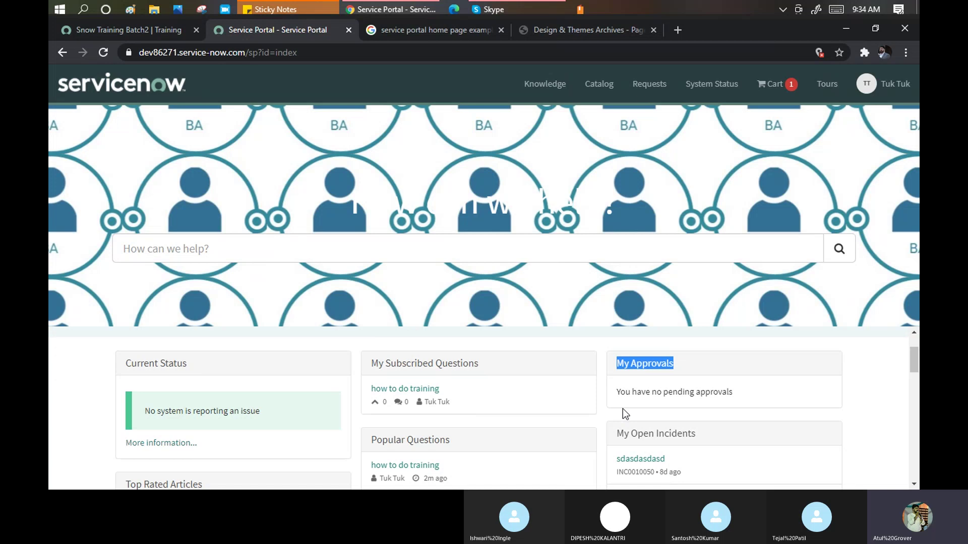
{"action": "left_click", "coordinate": [687, 366]}
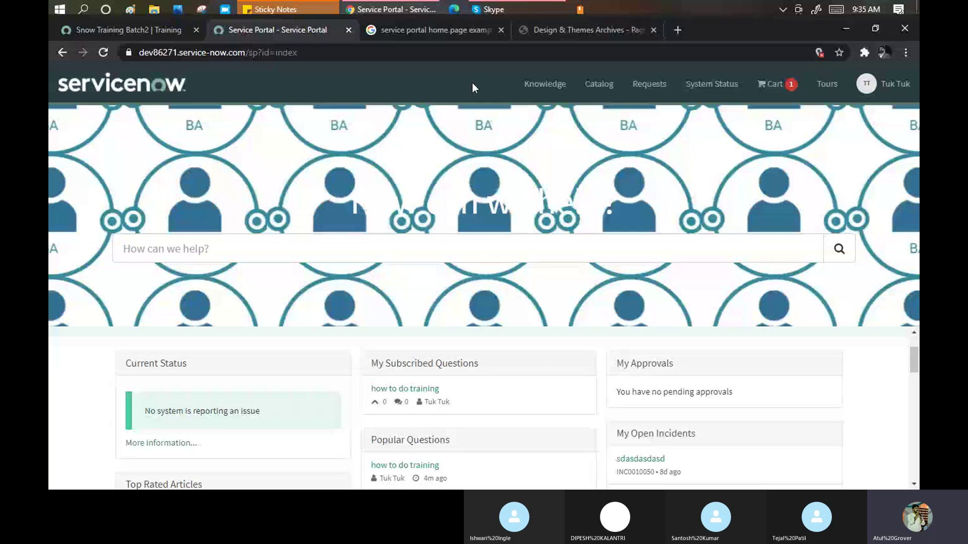
{"action": "left_click_drag", "start_coordinate": [616, 393], "coordinate": [732, 406]}
Review the whole "My Open Incidents" list on the home page, highlighting the word "Open" in its heading.
{"action": "scroll", "coordinate": [667, 396], "scroll_direction": "down", "scroll_amount": 2}
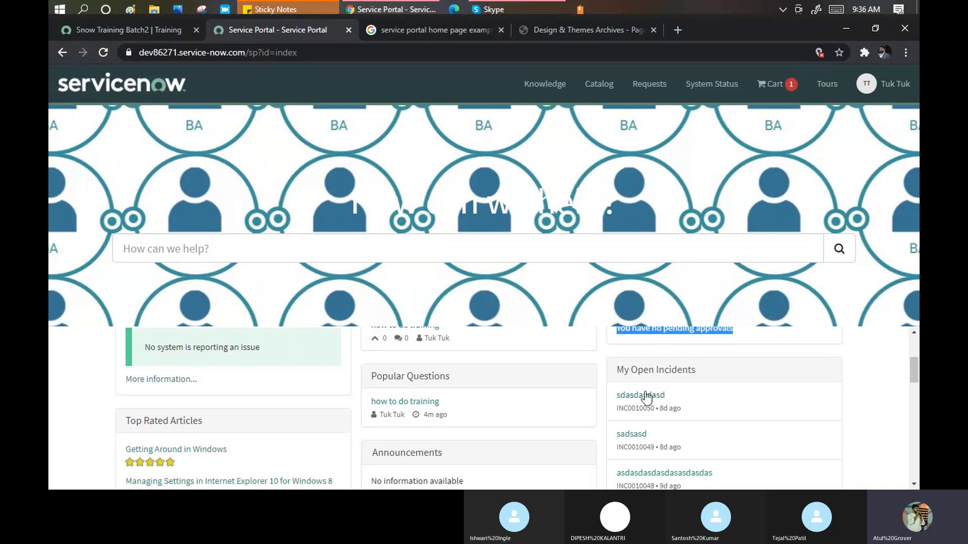
{"action": "left_click_drag", "start_coordinate": [623, 371], "coordinate": [690, 379]}
{"action": "scroll", "coordinate": [686, 380], "scroll_direction": "down", "scroll_amount": 10}
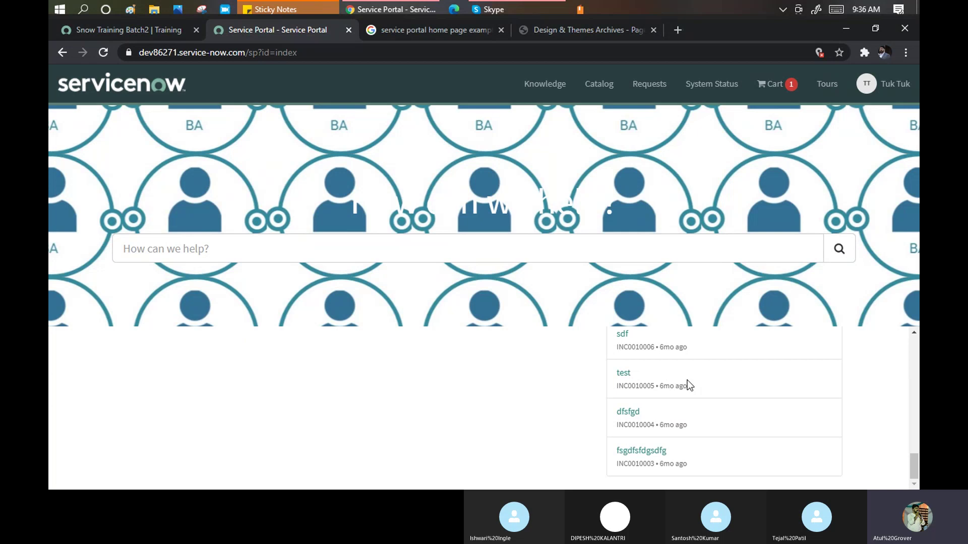
{"action": "scroll", "coordinate": [690, 378], "scroll_direction": "down", "scroll_amount": 1}
{"action": "scroll", "coordinate": [687, 389], "scroll_direction": "up", "scroll_amount": 15}
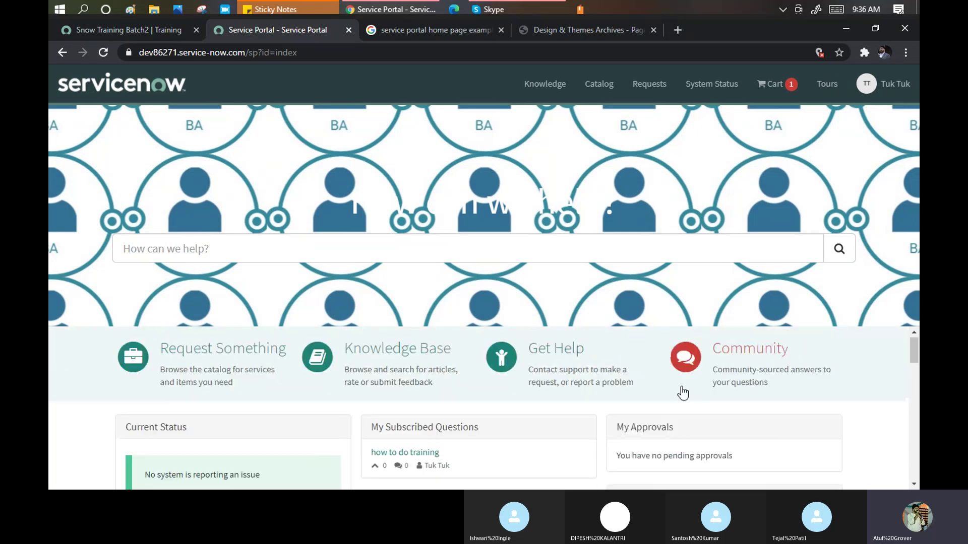
{"action": "scroll", "coordinate": [680, 391], "scroll_direction": "down", "scroll_amount": 2}
{"action": "double_click", "coordinate": [645, 435]}
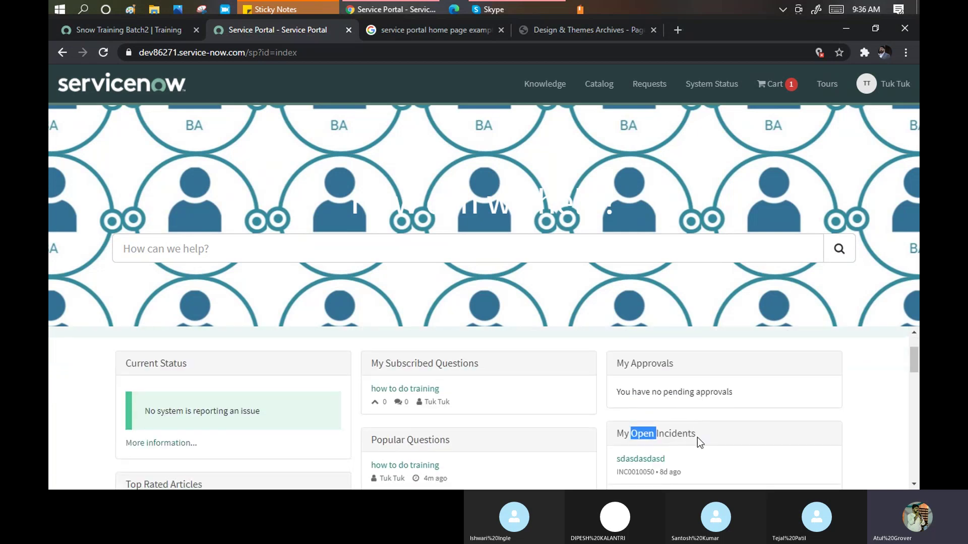
{"action": "double_click", "coordinate": [638, 436]}
{"action": "scroll", "coordinate": [643, 423], "scroll_direction": "down", "scroll_amount": 15}
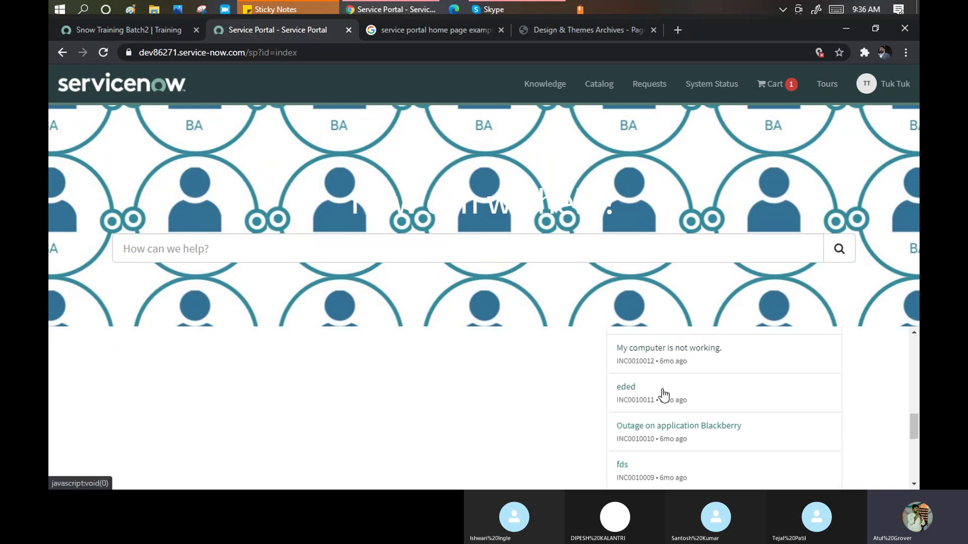
{"action": "scroll", "coordinate": [663, 394], "scroll_direction": "down", "scroll_amount": 1}
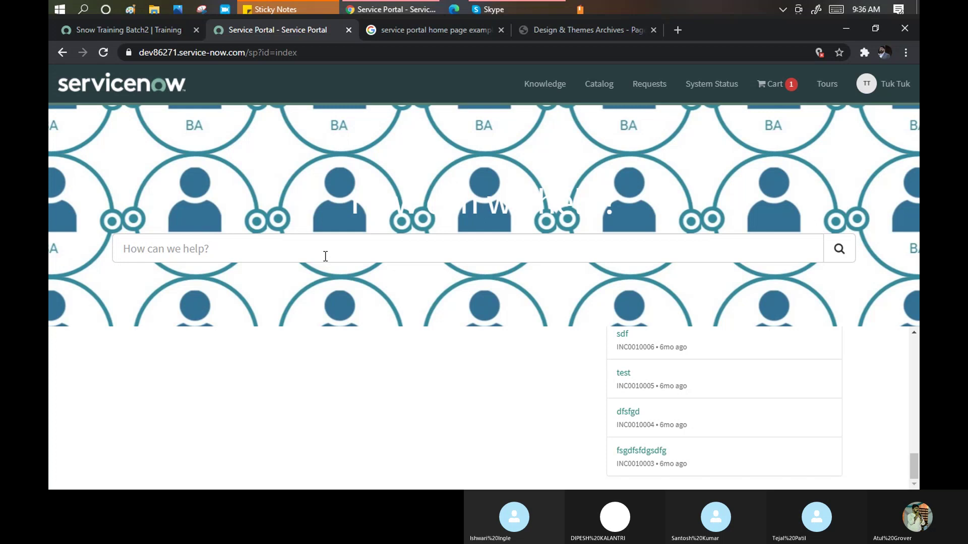
Open Tours from the portal header, highlight the first line of its message and close it.
{"action": "left_click", "coordinate": [832, 86]}
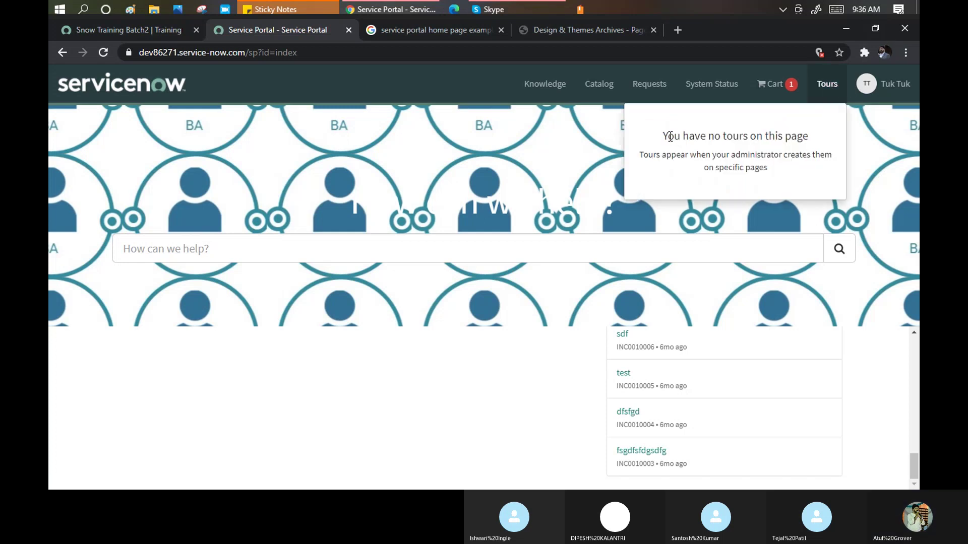
{"action": "left_click_drag", "start_coordinate": [663, 135], "coordinate": [826, 138]}
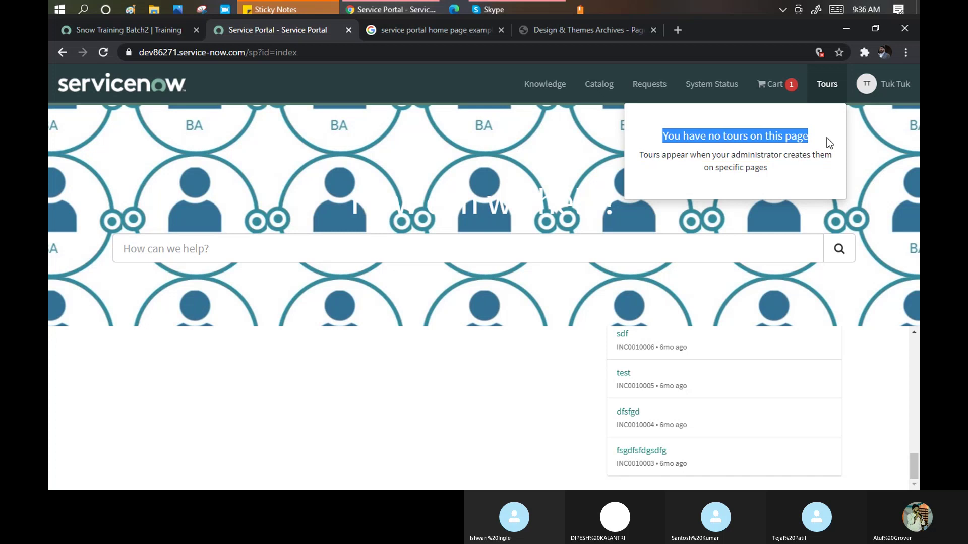
{"action": "left_click", "coordinate": [826, 138]}
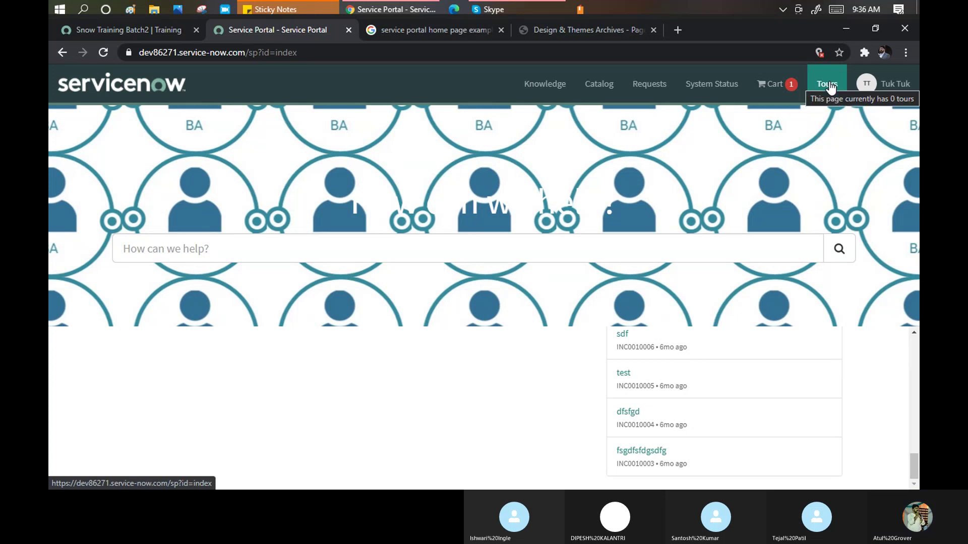
Show the help for the Snow Training Batch2 homepage and compare it with the portal's Tours entry, ending on the portal.
{"action": "left_click", "coordinate": [125, 31]}
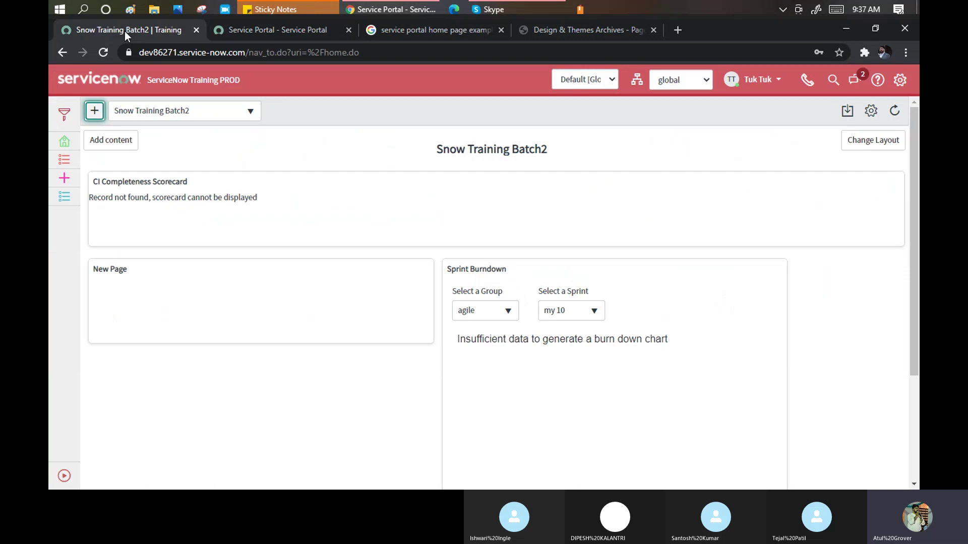
{"action": "left_click", "coordinate": [878, 80]}
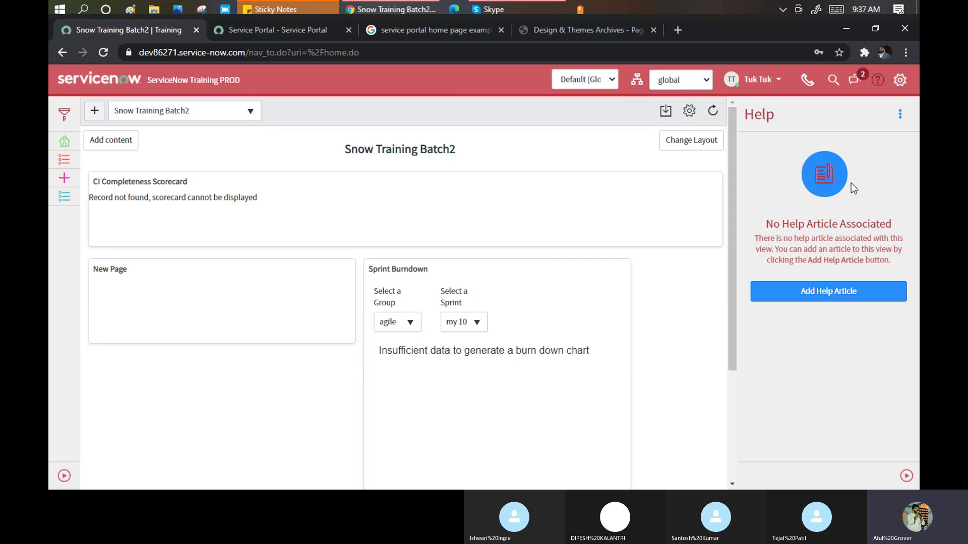
{"action": "left_click", "coordinate": [280, 31]}
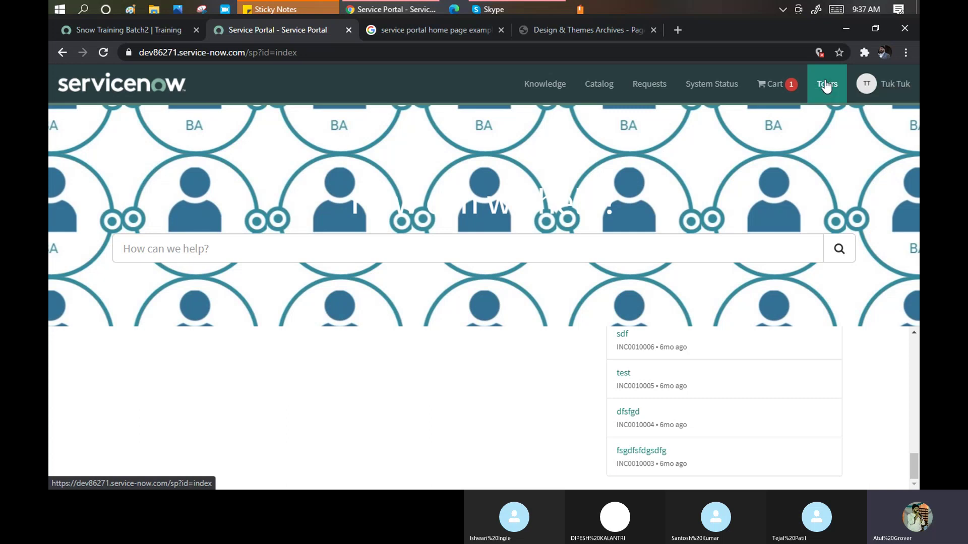
{"action": "left_click", "coordinate": [113, 29]}
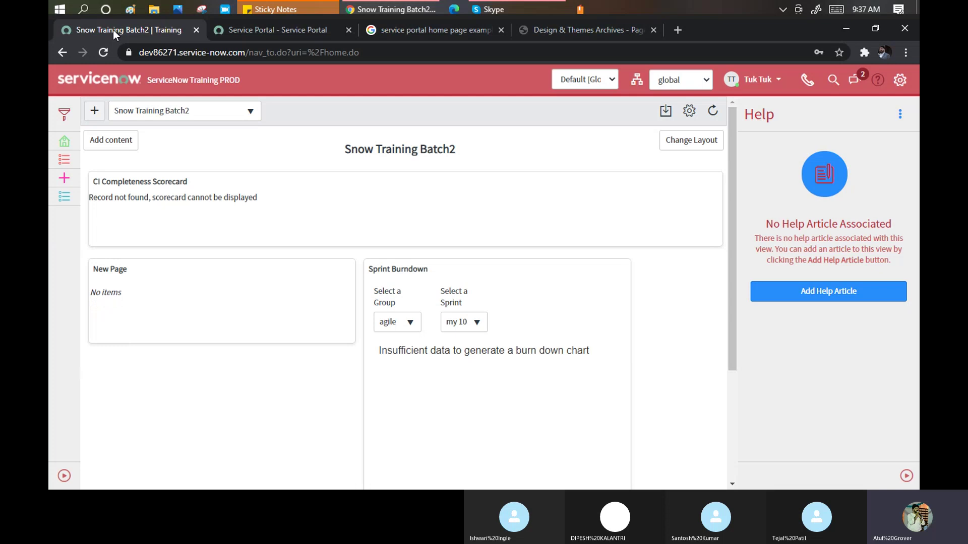
{"action": "left_click", "coordinate": [257, 32]}
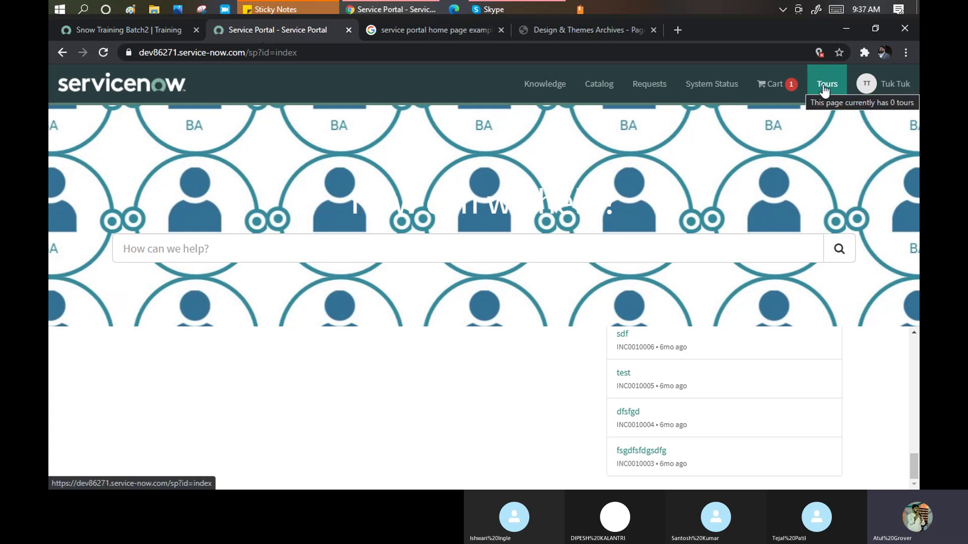
Reopen Tours in the portal header and highlight the explanation of when tours appear, clearing the highlight at the end.
{"action": "left_click", "coordinate": [827, 84]}
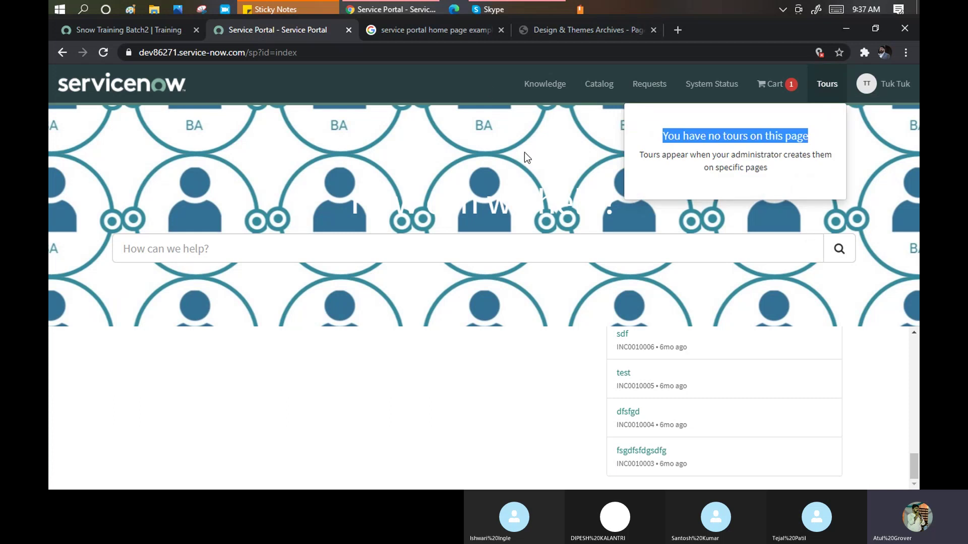
{"action": "left_click_drag", "start_coordinate": [656, 156], "coordinate": [833, 167]}
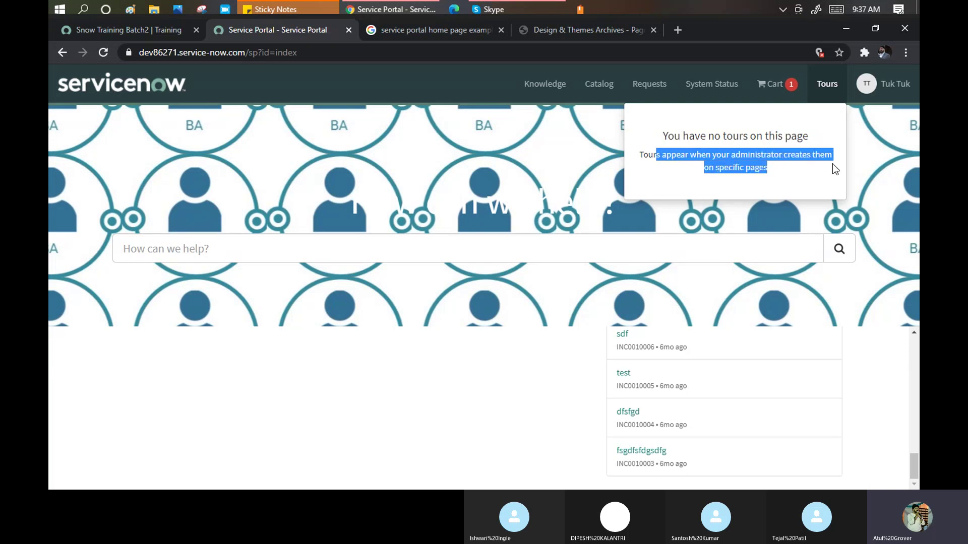
{"action": "left_click", "coordinate": [741, 181]}
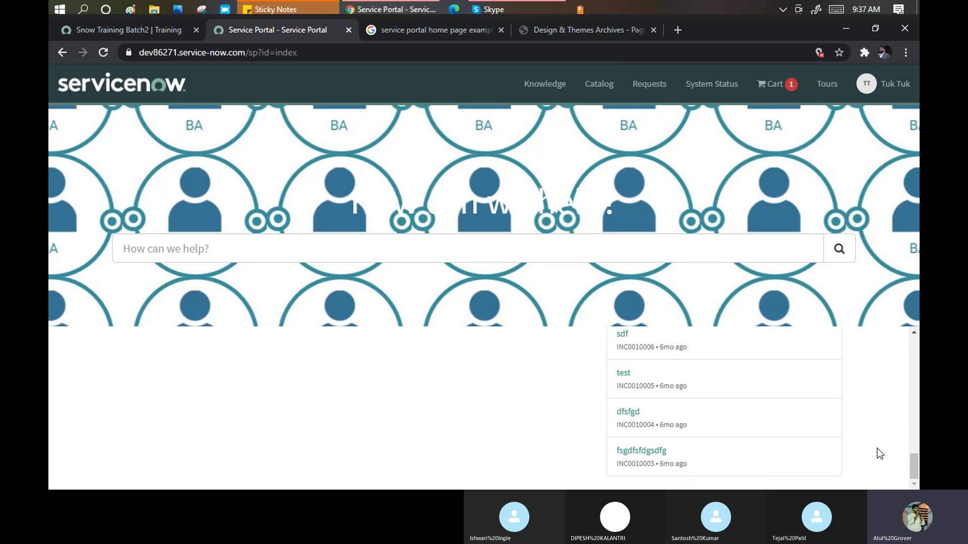
Open the portal's catalog page, return to the Snow Training Batch2 homepage and briefly check the Skype call.
{"action": "left_click", "coordinate": [597, 84]}
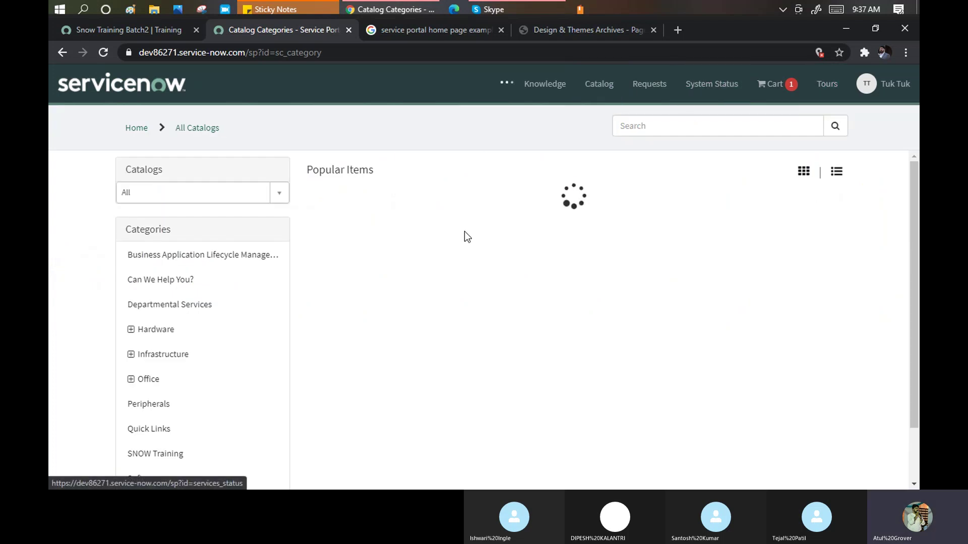
{"action": "left_click", "coordinate": [167, 28]}
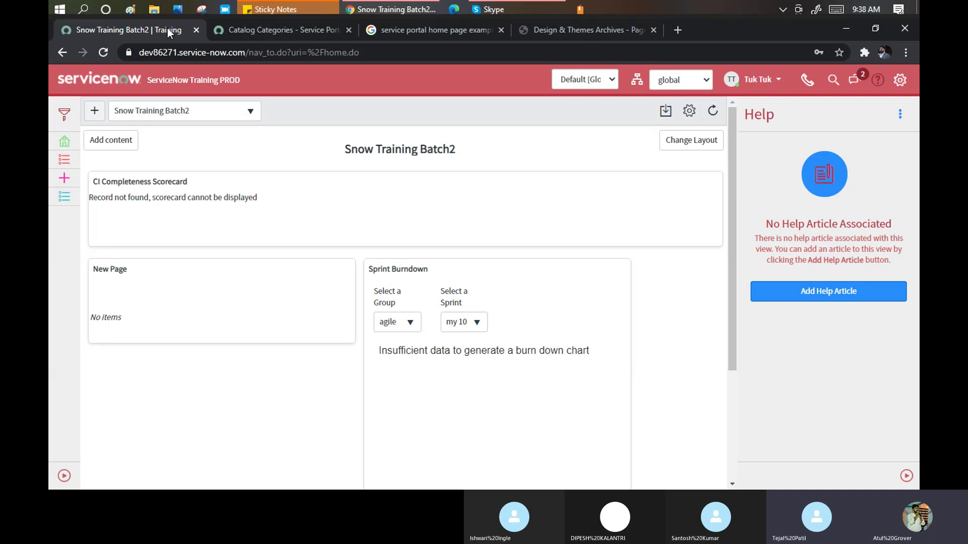
{"action": "left_click", "coordinate": [515, 8]}
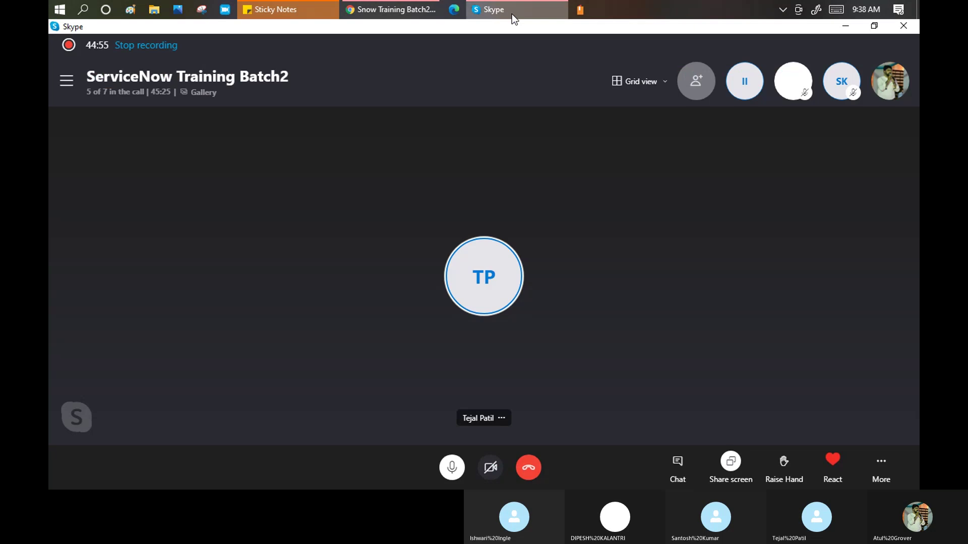
{"action": "left_click", "coordinate": [365, 8]}
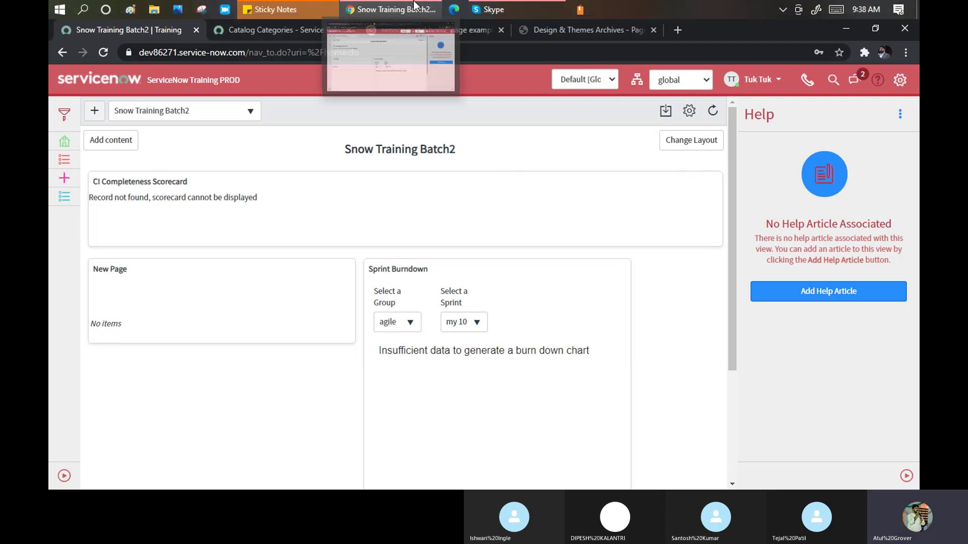
Switch to the Skype call and choose an entry from its additional call options.
{"action": "left_click", "coordinate": [492, 9]}
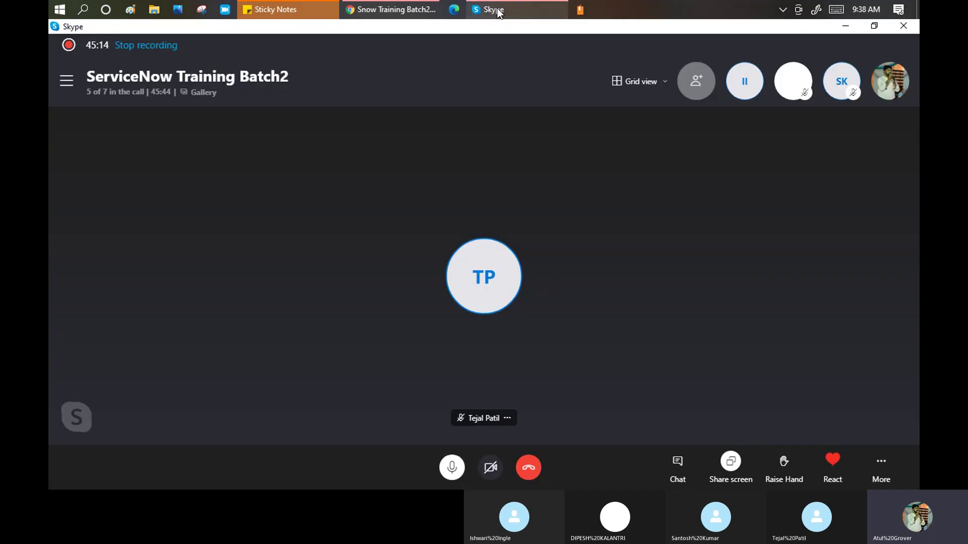
{"action": "left_click", "coordinate": [881, 460]}
{"action": "left_click", "coordinate": [860, 361]}
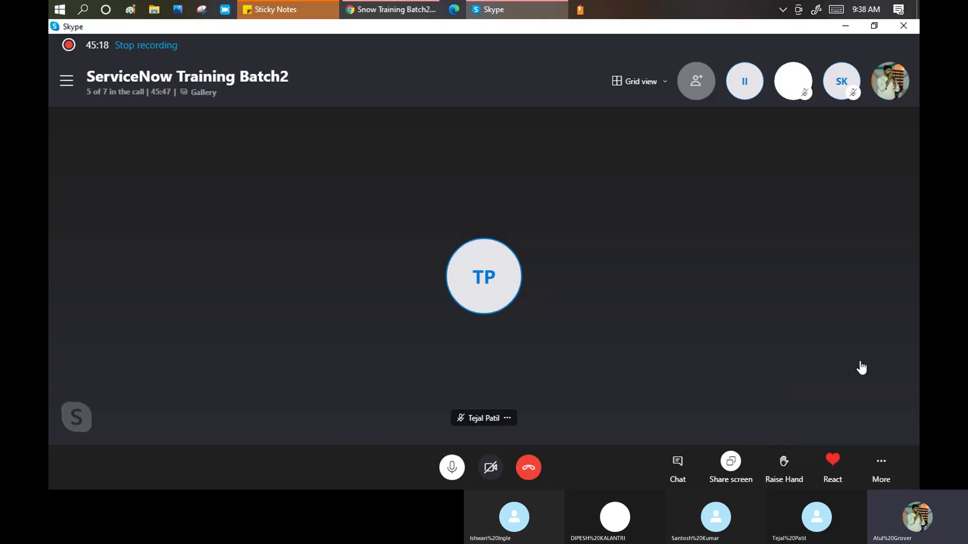